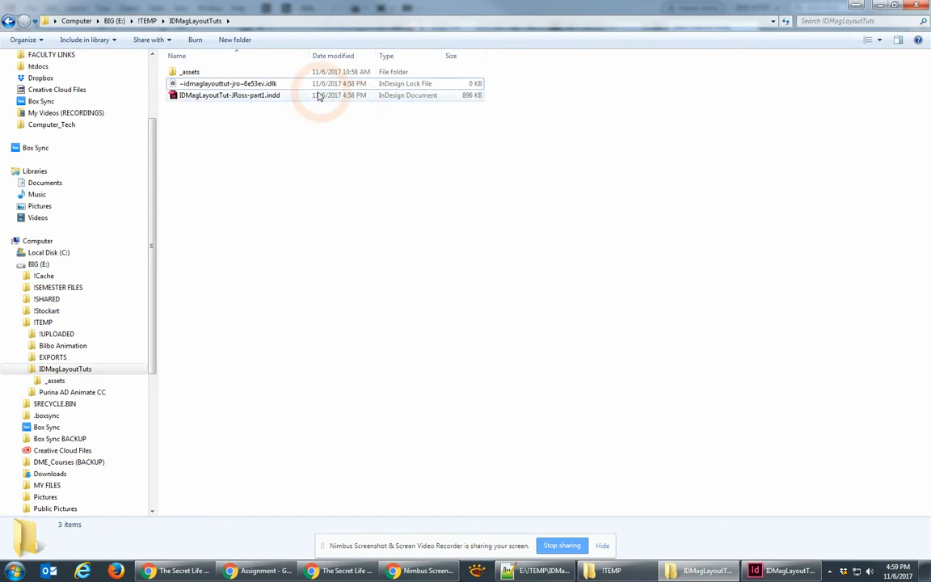
Look through the files in the _assets folder and return to the IDMagLayoutTuts folder.
{"action": "left_click", "coordinate": [188, 73]}
{"action": "double_click", "coordinate": [189, 75]}
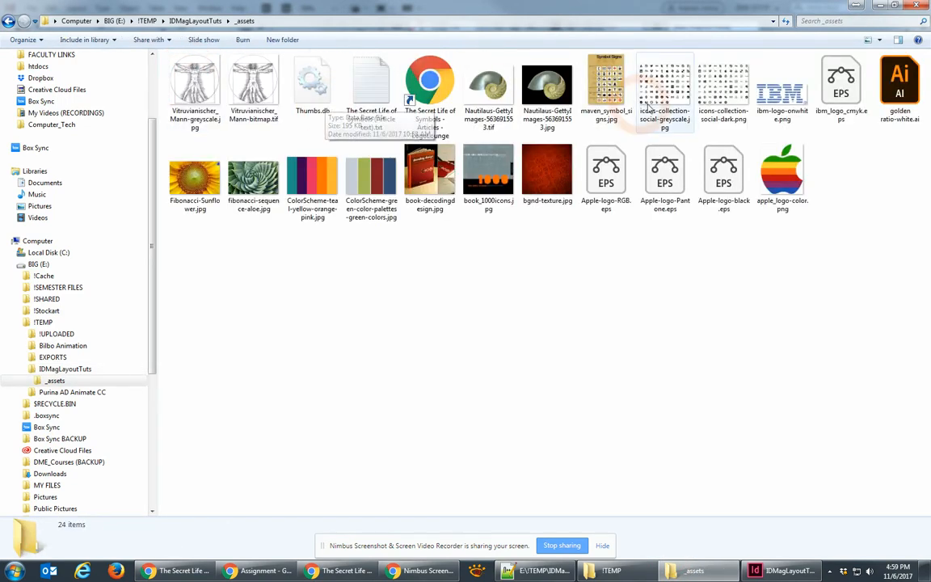
{"action": "left_click", "coordinate": [848, 211]}
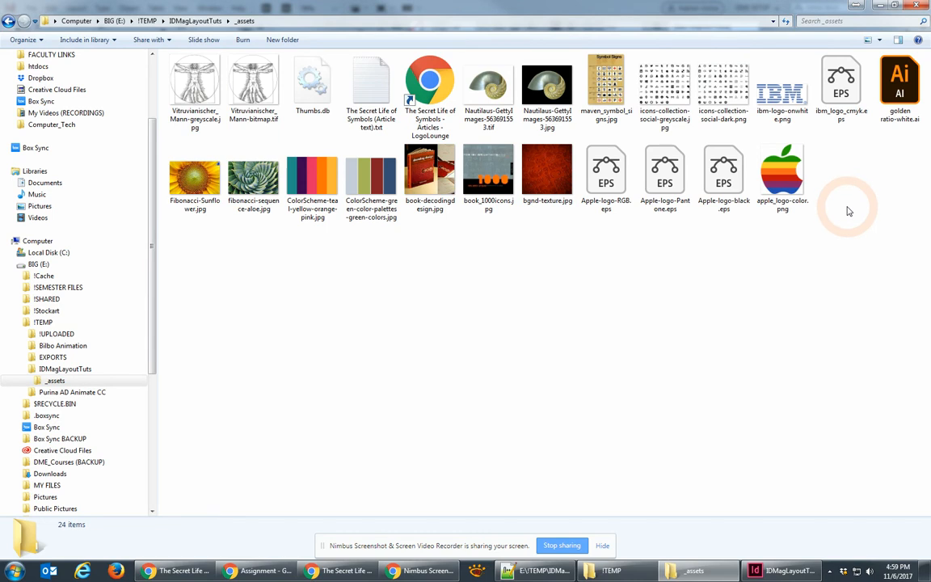
{"action": "left_click", "coordinate": [194, 21]}
{"action": "left_click", "coordinate": [240, 130]}
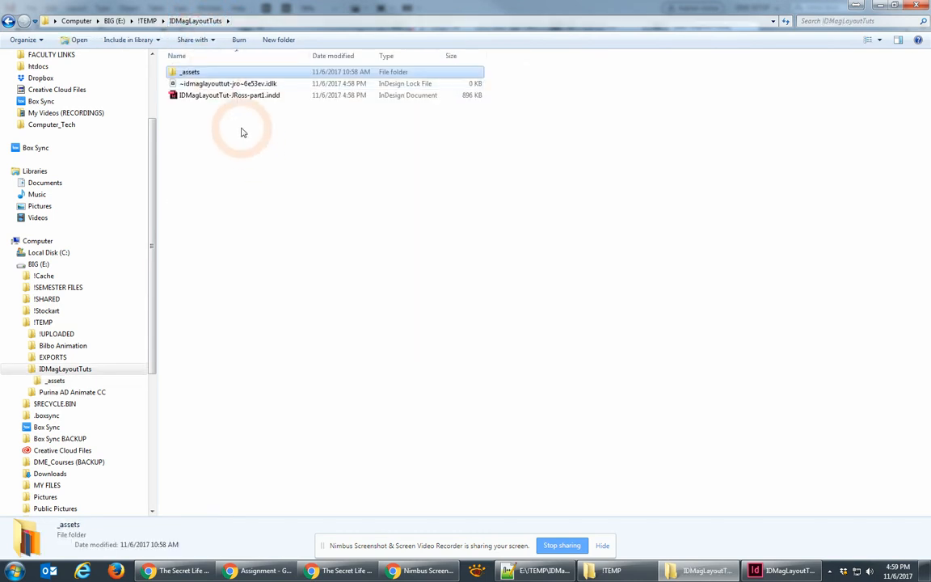
Open the part1 magazine layout document in InDesign and save it under the same file name, replacing the existing file.
{"action": "left_click", "coordinate": [216, 96]}
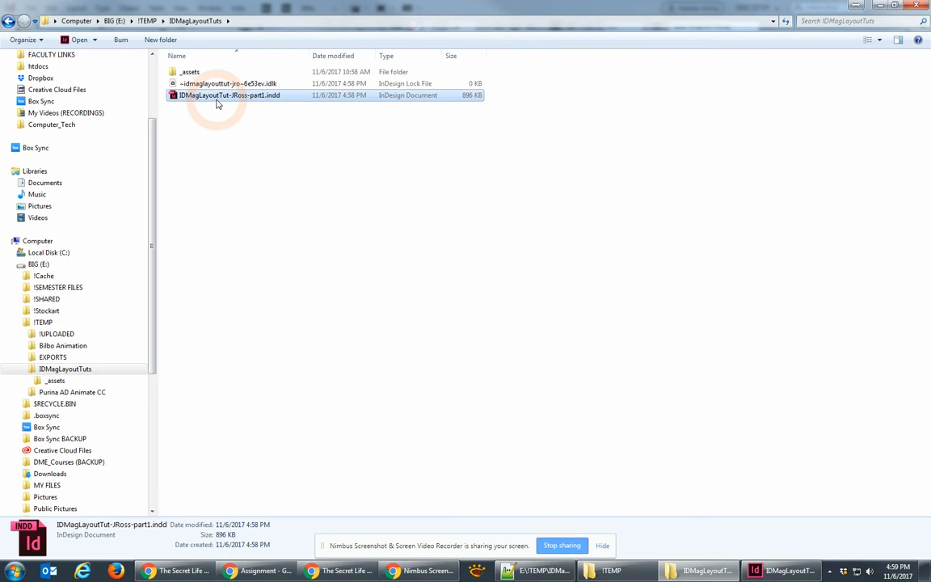
{"action": "double_click", "coordinate": [217, 102]}
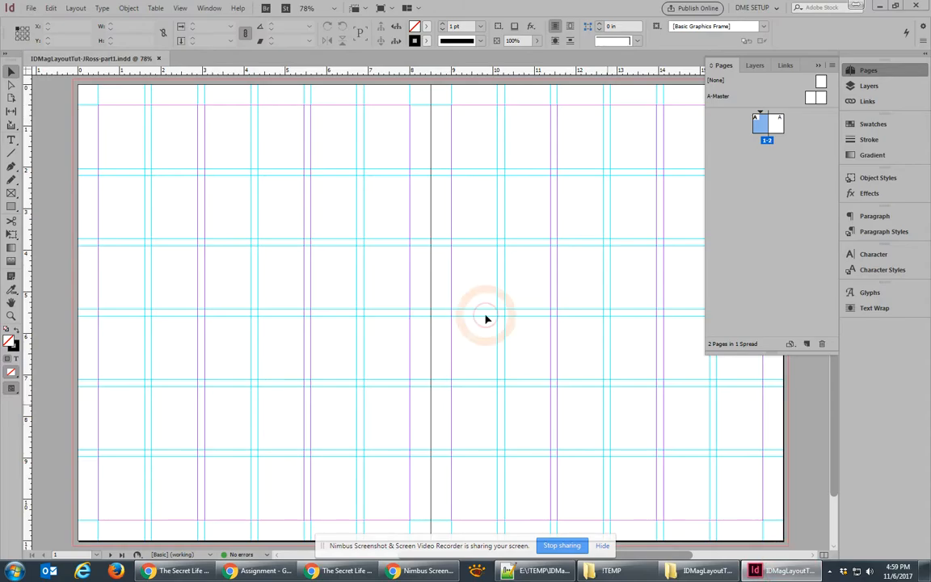
{"action": "left_click", "coordinate": [30, 8]}
{"action": "left_click", "coordinate": [55, 98]}
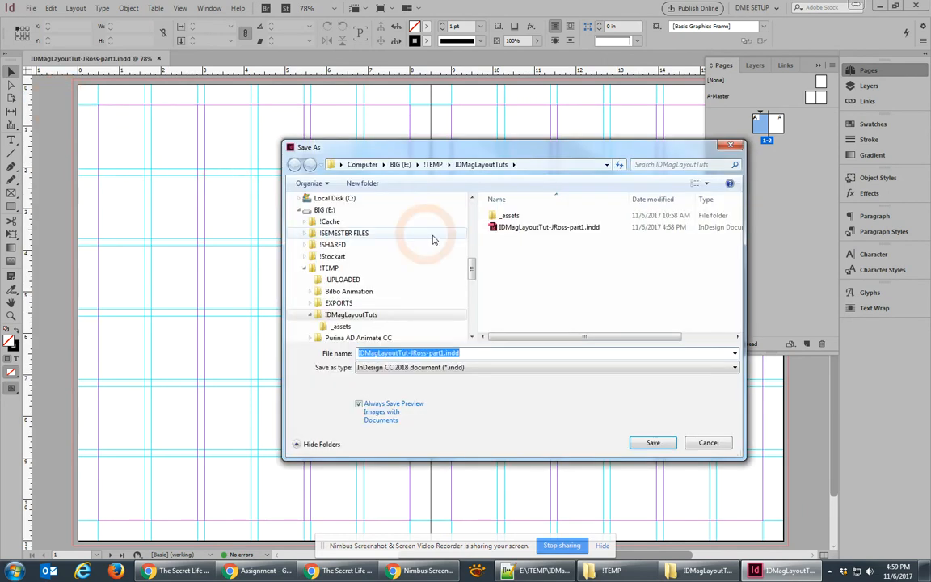
{"action": "left_click", "coordinate": [537, 227]}
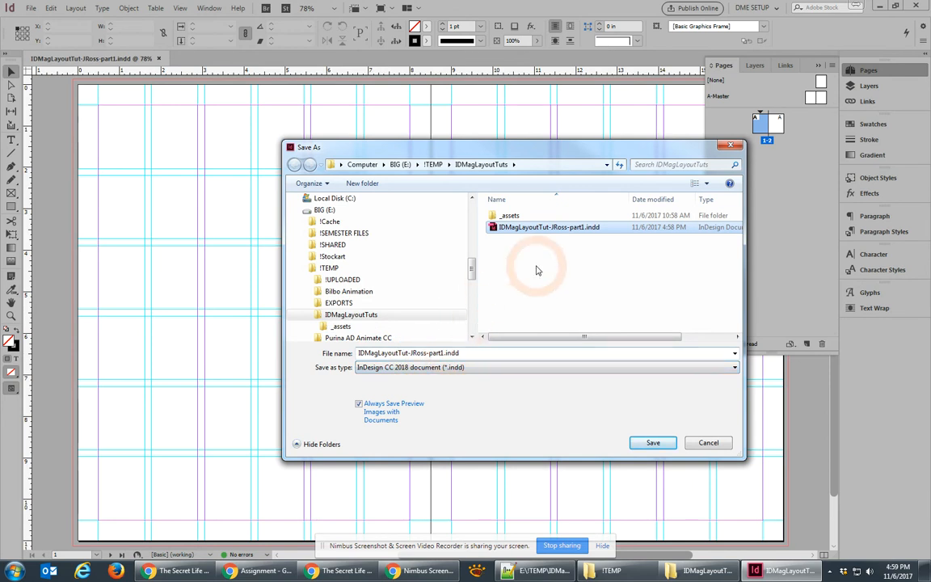
{"action": "left_click", "coordinate": [648, 444]}
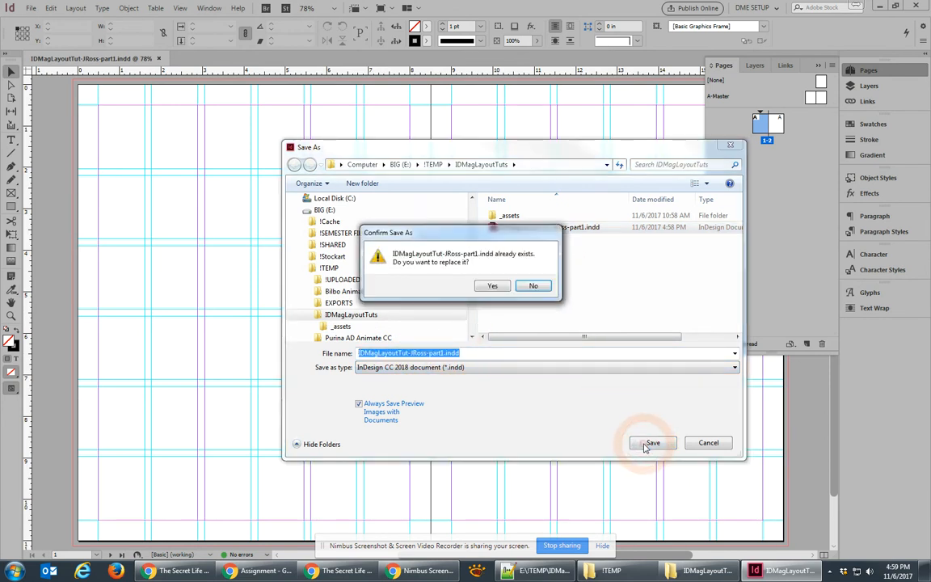
{"action": "left_click", "coordinate": [496, 287]}
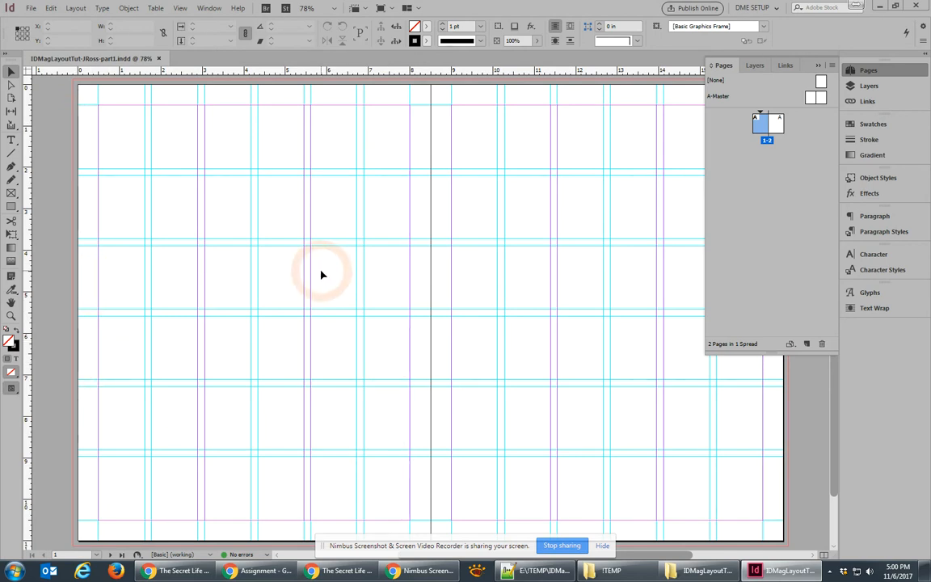
Switch to the _assets folder in Windows Explorer and view book-decodingdesign.jpg in the image viewer.
{"action": "left_click", "coordinate": [343, 570]}
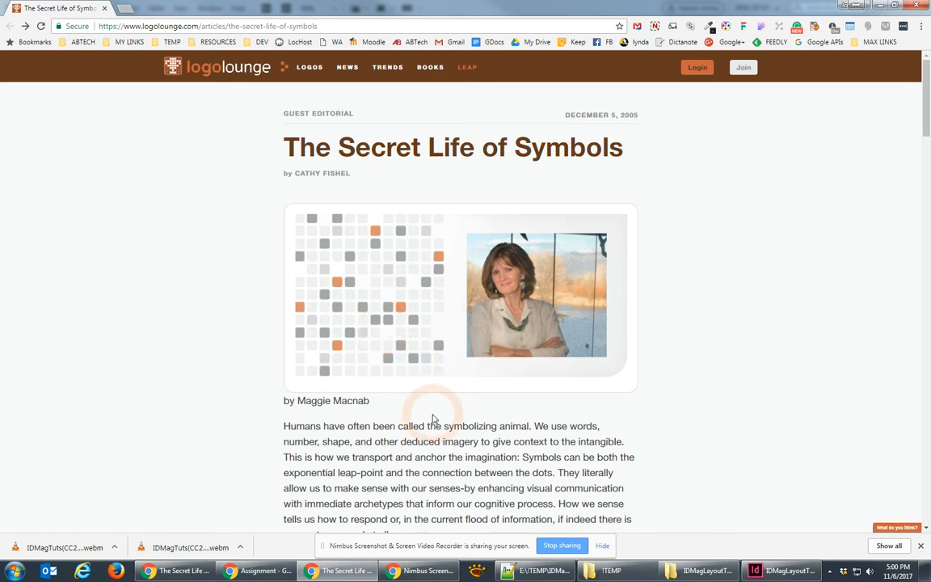
{"action": "left_click", "coordinate": [700, 571]}
{"action": "double_click", "coordinate": [184, 75]}
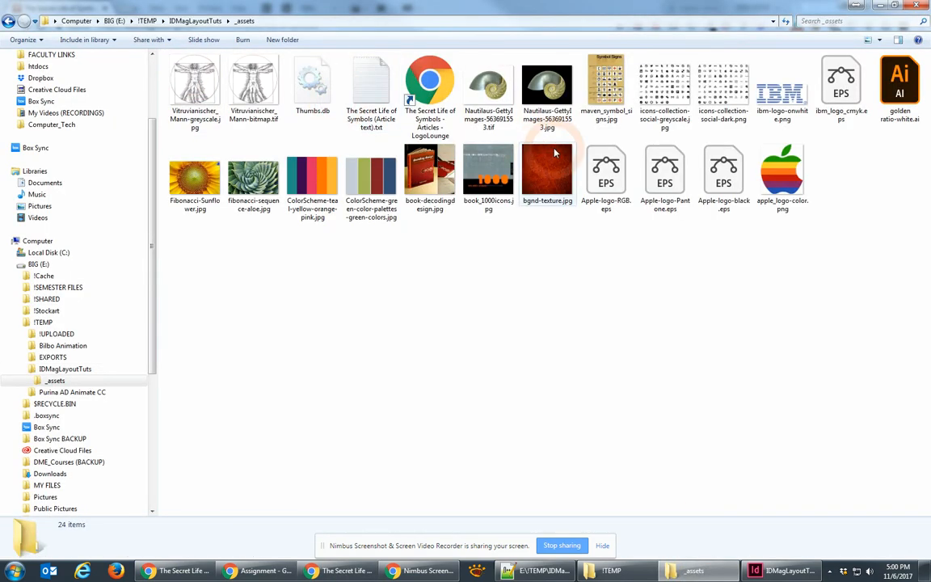
{"action": "left_click", "coordinate": [431, 168]}
{"action": "double_click", "coordinate": [431, 167]}
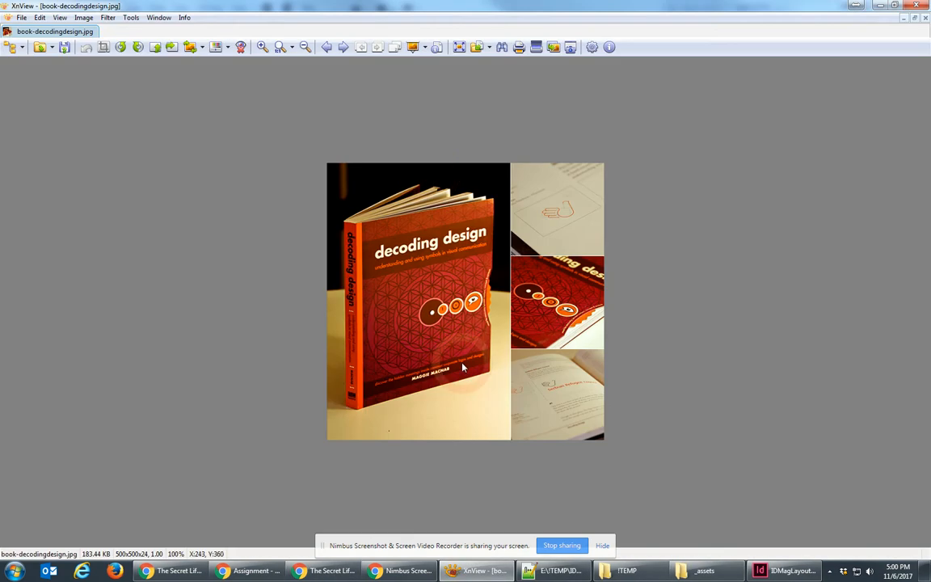
{"action": "left_click", "coordinate": [881, 6]}
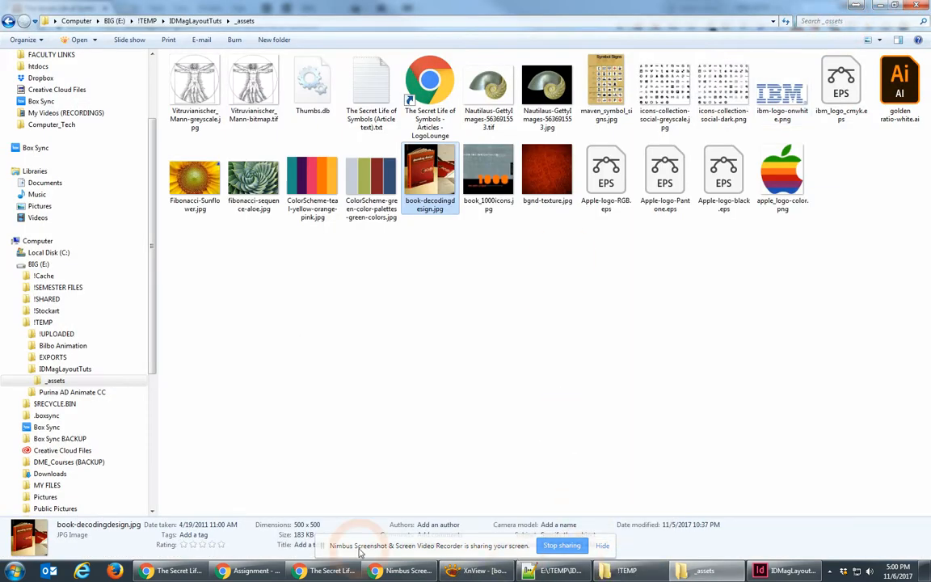
Switch to Chrome and skim the article The Secret Life of Symbols, including its IBM, Fibonacci and Apple sections.
{"action": "left_click", "coordinate": [315, 572]}
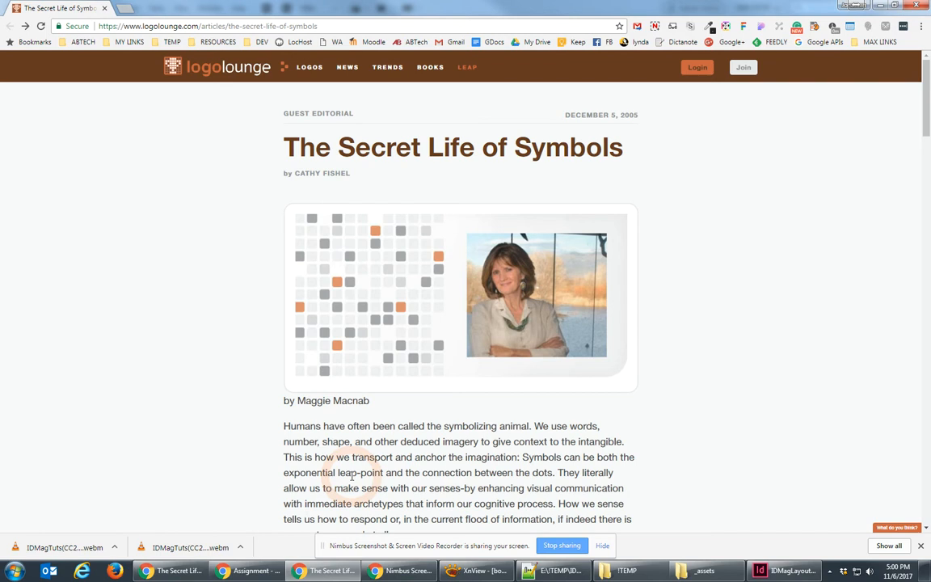
{"action": "scroll", "coordinate": [352, 477], "scroll_direction": "down", "scroll_amount": 3}
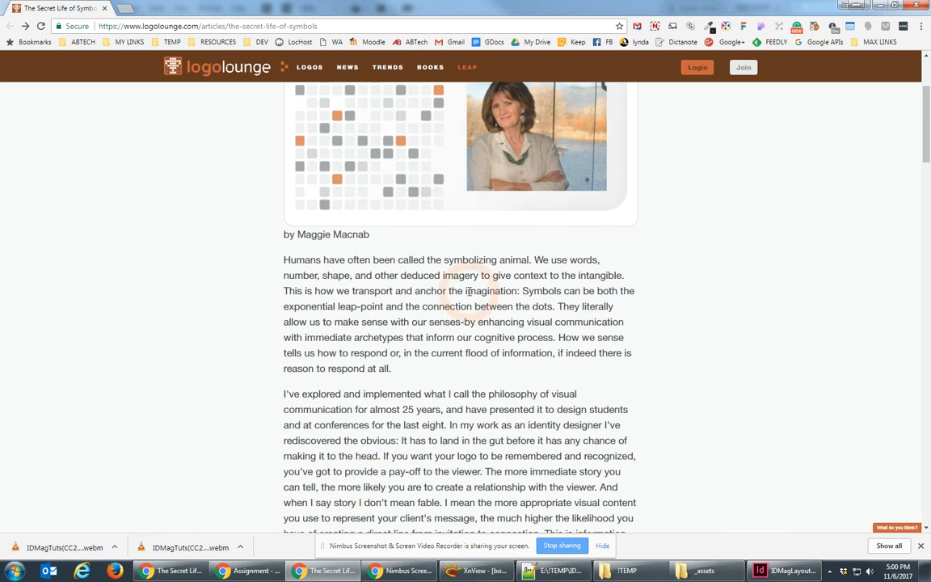
{"action": "scroll", "coordinate": [480, 384], "scroll_direction": "down", "scroll_amount": 3}
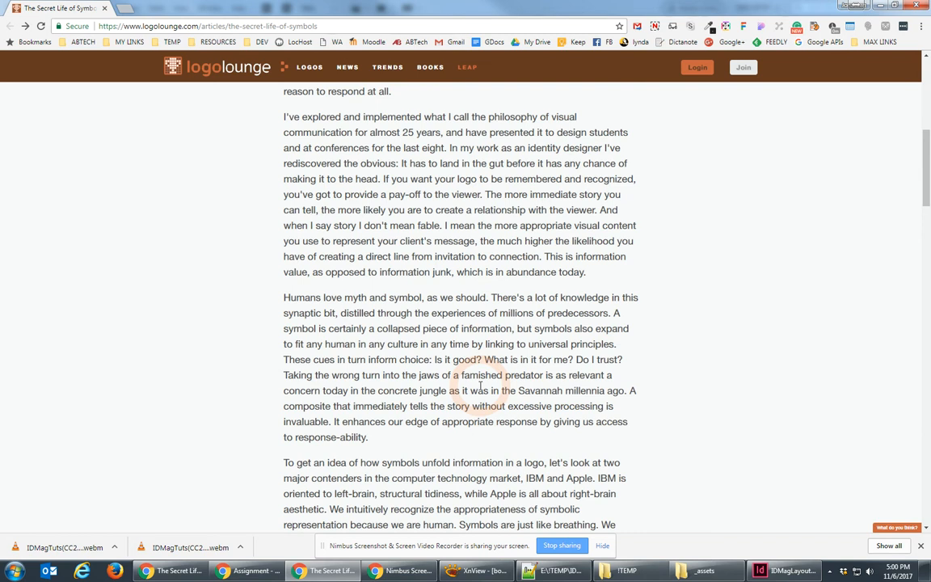
{"action": "scroll", "coordinate": [481, 387], "scroll_direction": "down", "scroll_amount": 5}
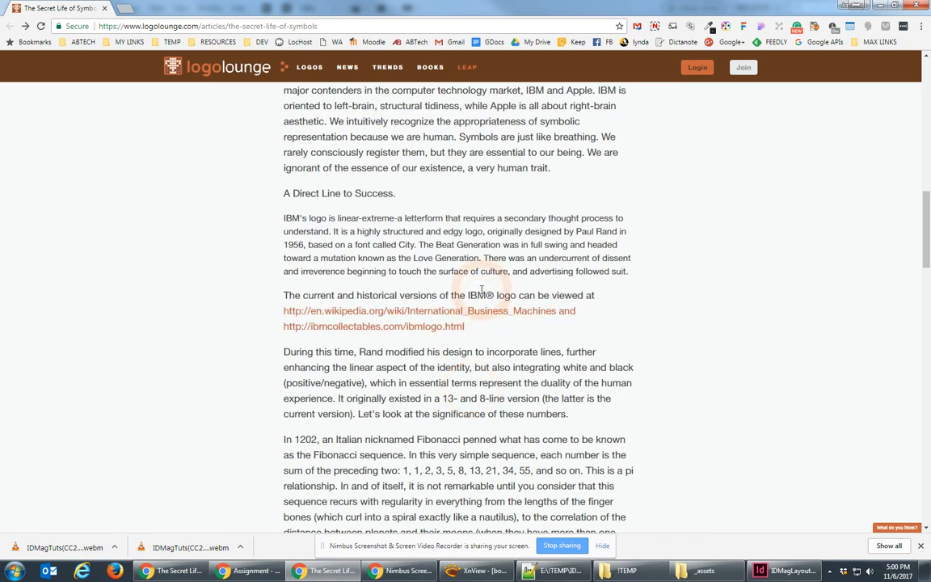
{"action": "scroll", "coordinate": [453, 323], "scroll_direction": "down", "scroll_amount": 2}
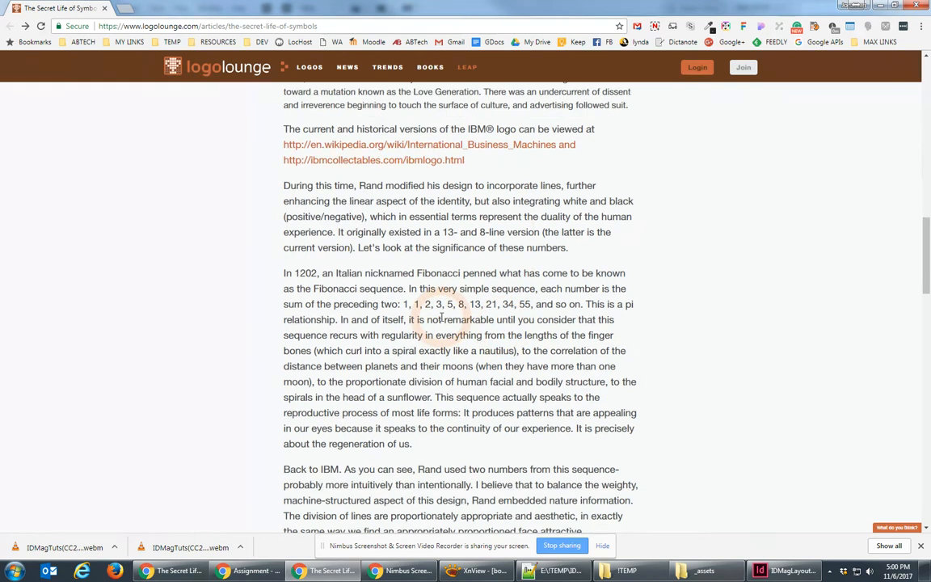
{"action": "scroll", "coordinate": [441, 317], "scroll_direction": "down", "scroll_amount": 5}
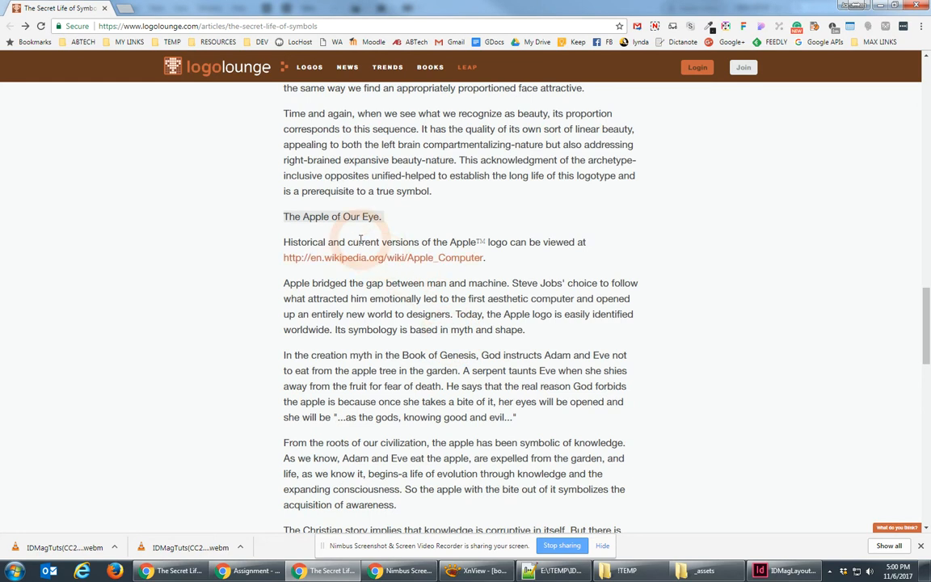
{"action": "scroll", "coordinate": [361, 238], "scroll_direction": "up", "scroll_amount": 13}
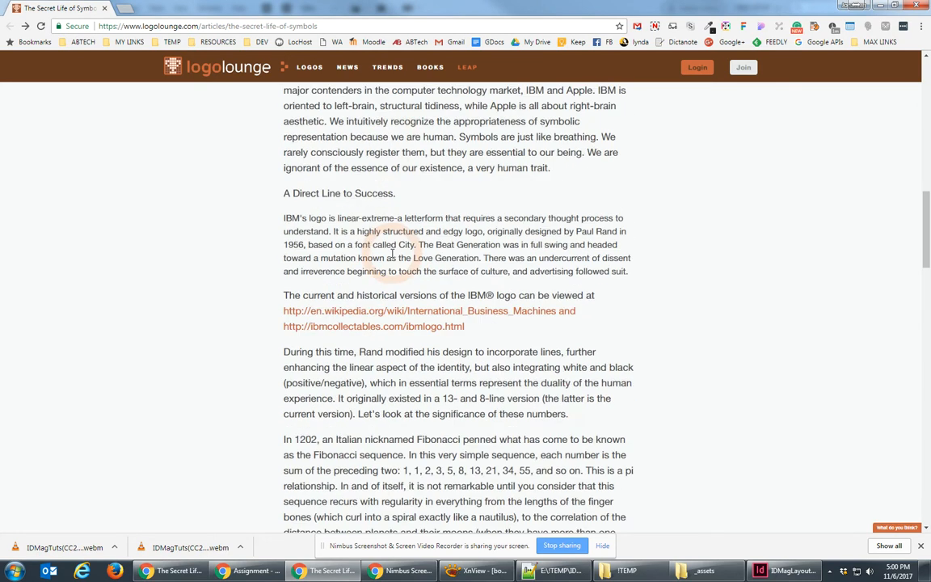
{"action": "scroll", "coordinate": [393, 255], "scroll_direction": "up", "scroll_amount": 4}
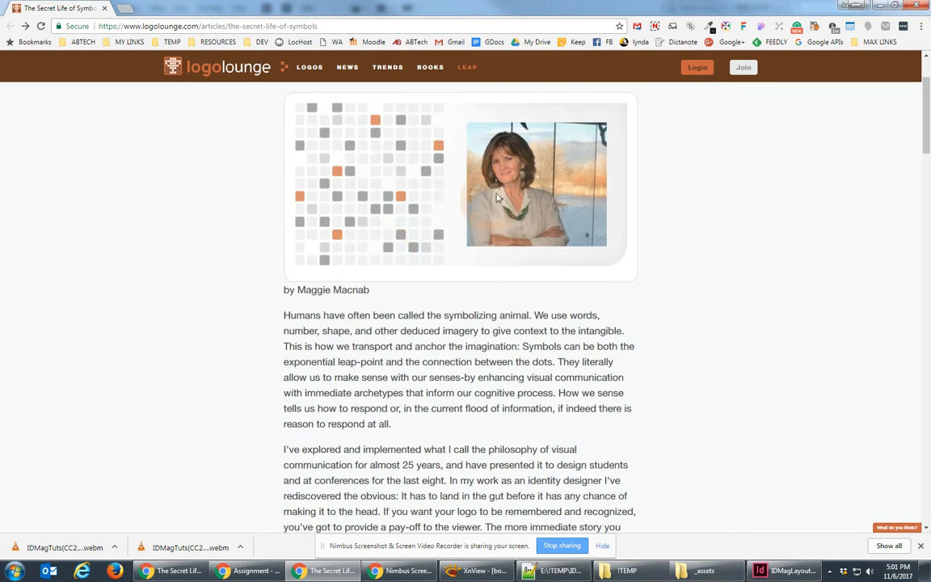
{"action": "scroll", "coordinate": [372, 247], "scroll_direction": "up", "scroll_amount": 1}
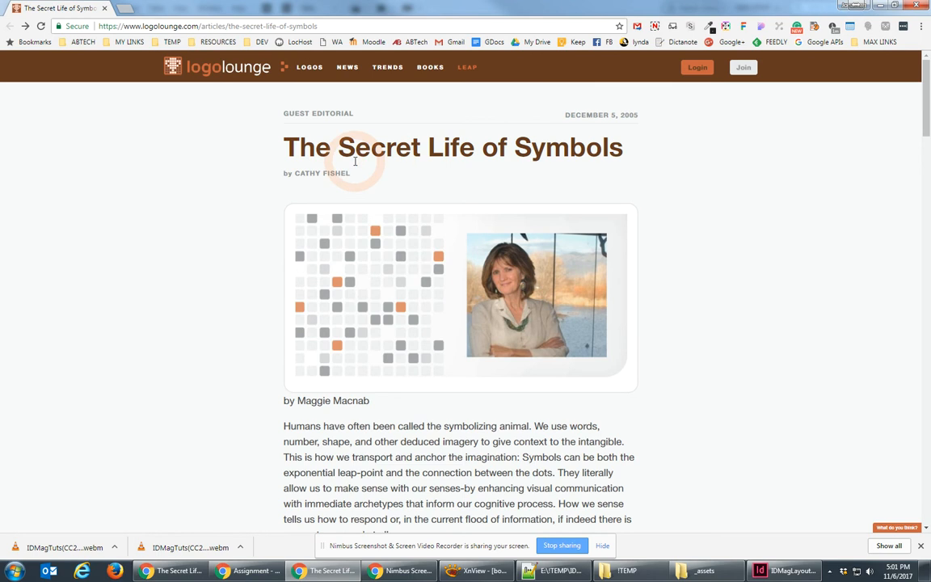
{"action": "left_click", "coordinate": [882, 6]}
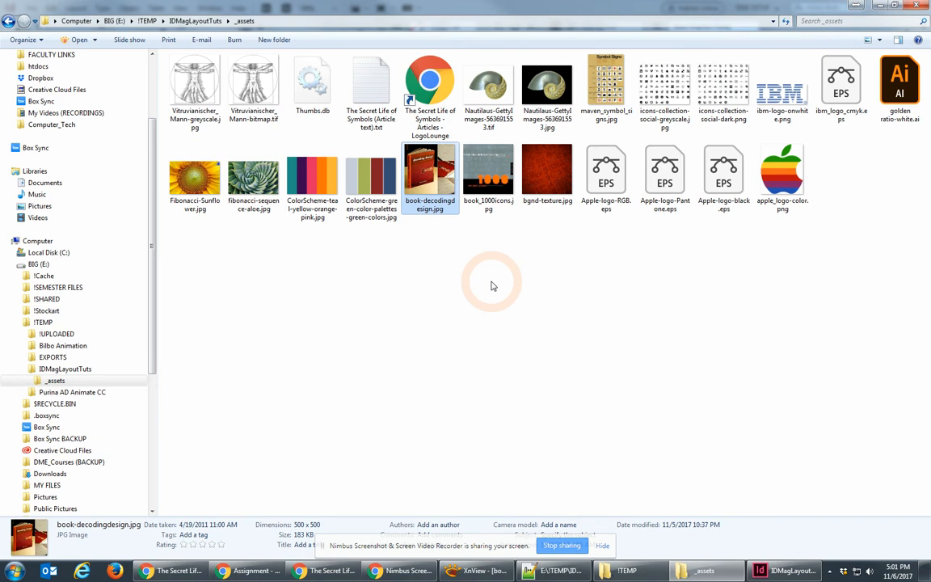
Inspect bgnd-texture.jpg, book_1000icons.jpg and book-decodingdesign.jpg and their file details in the _assets folder.
{"action": "left_click", "coordinate": [548, 167]}
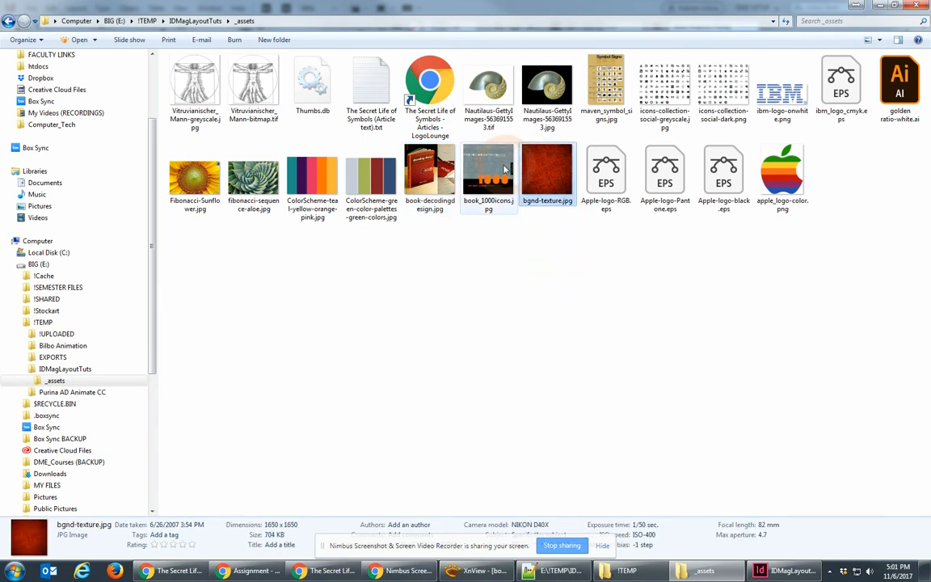
{"action": "left_click", "coordinate": [488, 167]}
{"action": "left_click", "coordinate": [430, 170]}
{"action": "left_click", "coordinate": [489, 170]}
{"action": "left_click", "coordinate": [561, 174]}
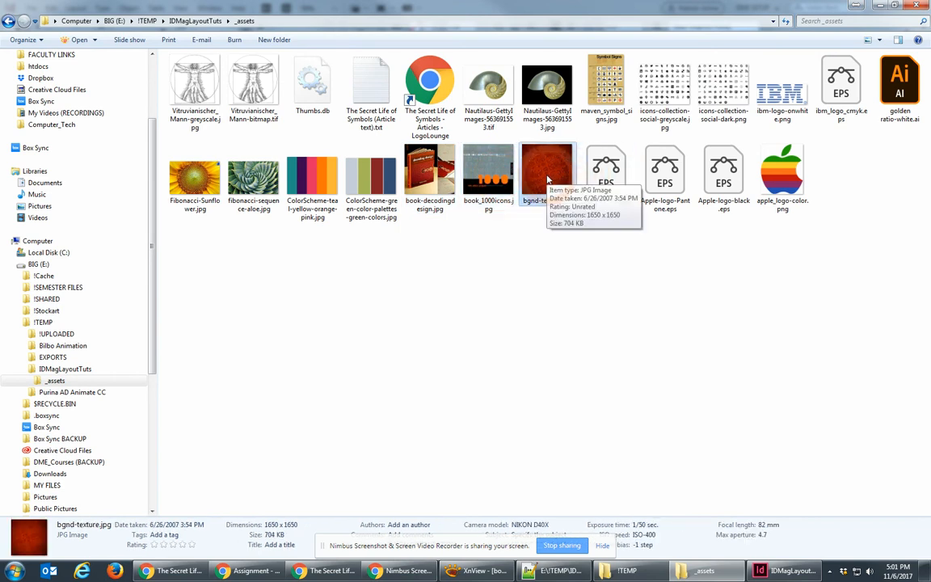
{"action": "double_click", "coordinate": [547, 179]}
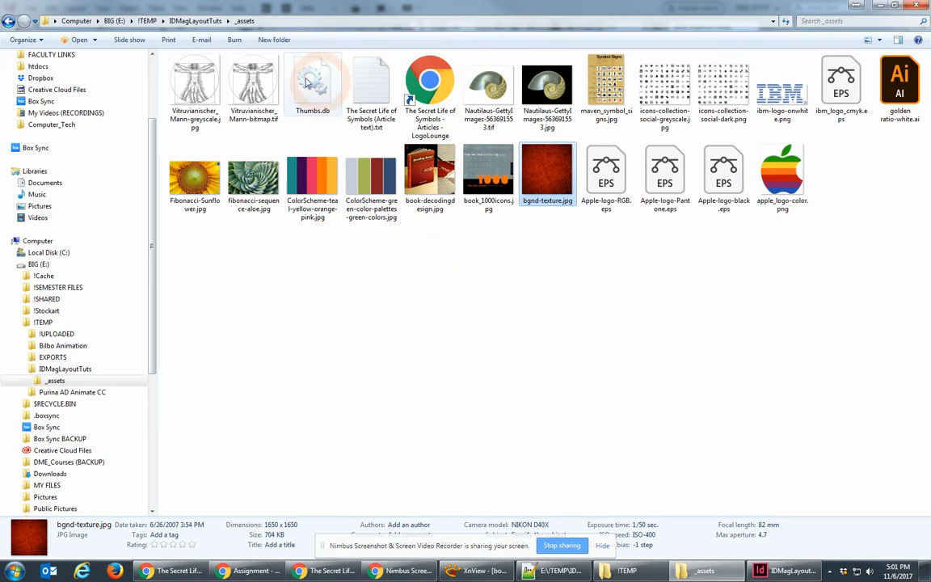
Open the _assets folder in Adobe Bridge CC 2018 and enlarge the thumbnails to four per row.
{"action": "left_click", "coordinate": [213, 25]}
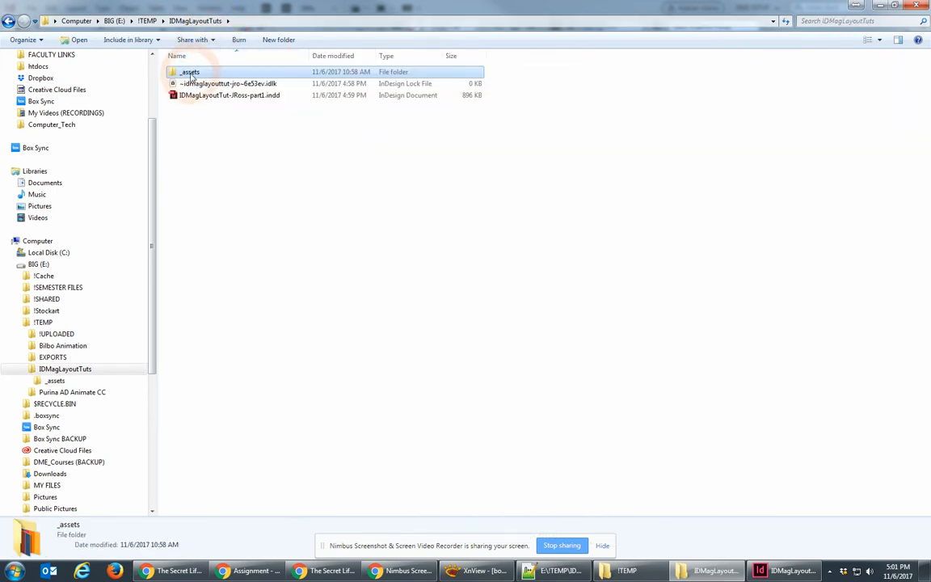
{"action": "right_click", "coordinate": [191, 74]}
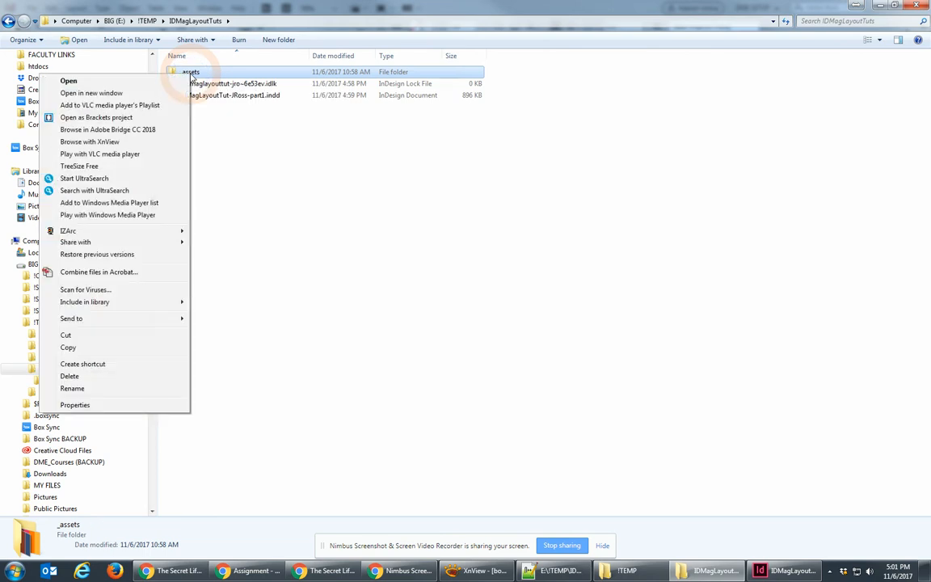
{"action": "left_click", "coordinate": [135, 131]}
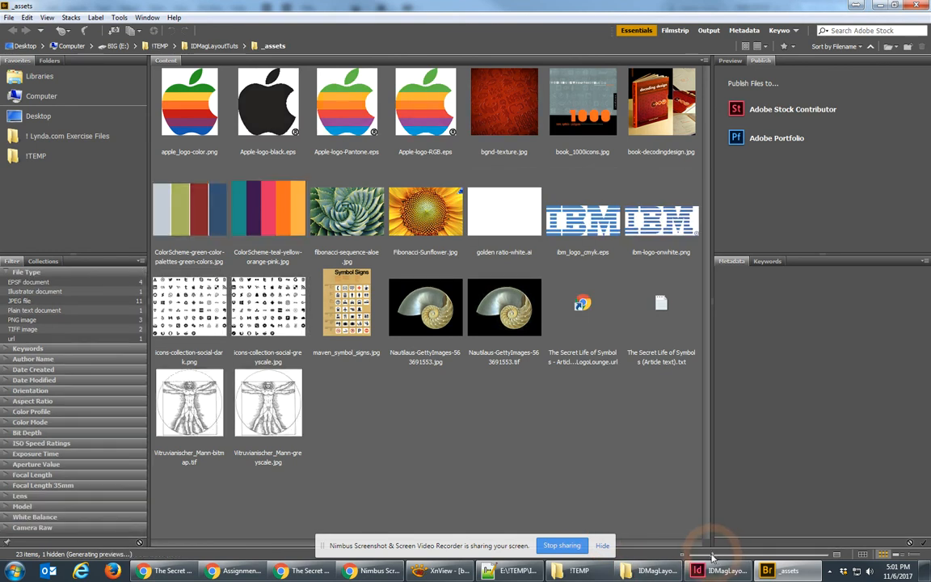
{"action": "left_click_drag", "start_coordinate": [713, 557], "coordinate": [728, 556]}
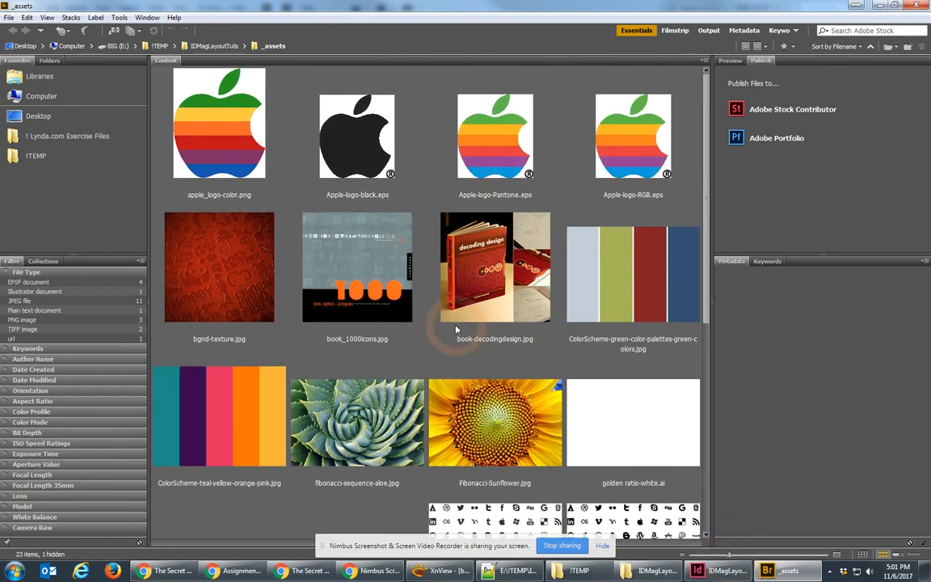
With bgnd-texture.jpg selected, group the Keywords panel with Preview and Publish and enlarge the Metadata panel.
{"action": "left_click", "coordinate": [362, 253]}
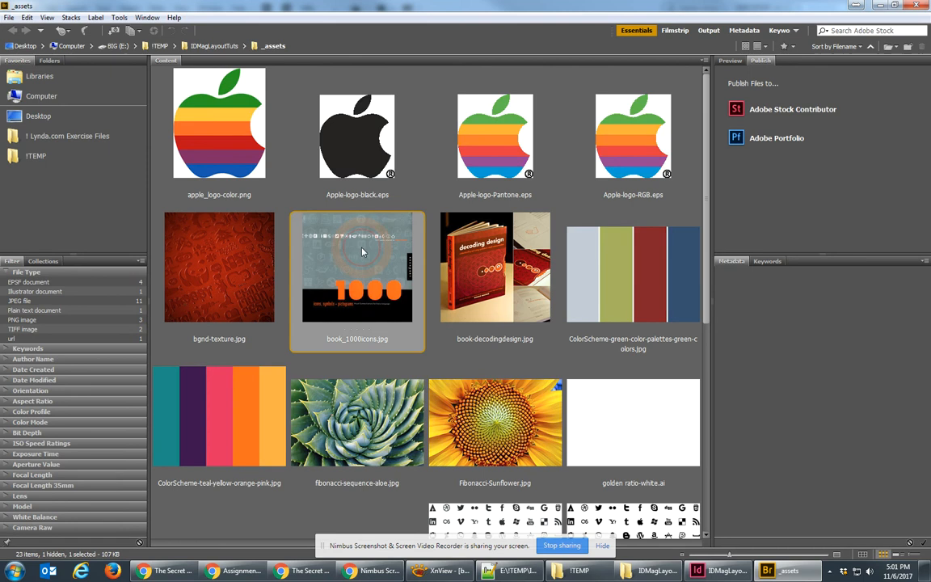
{"action": "left_click", "coordinate": [252, 260]}
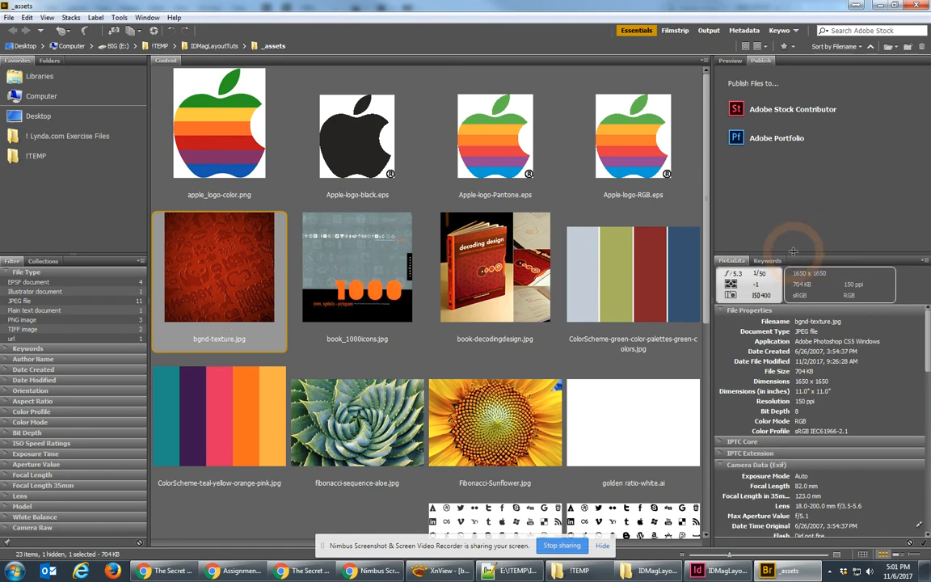
{"action": "left_click_drag", "start_coordinate": [768, 260], "coordinate": [772, 243]}
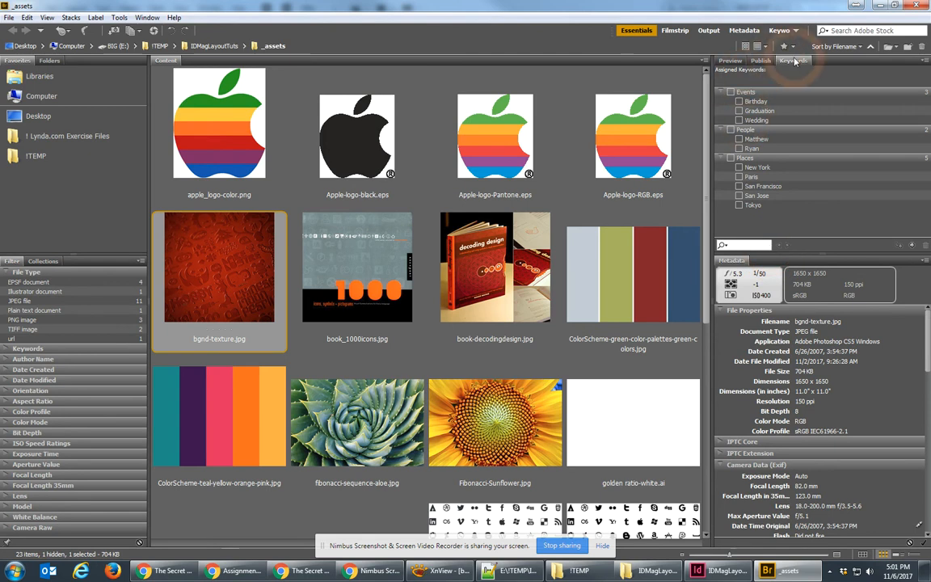
{"action": "left_click_drag", "start_coordinate": [768, 253], "coordinate": [768, 161]}
Show the preview of bgnd-texture.jpg and examine the file properties of book_1000icons.jpg.
{"action": "left_click", "coordinate": [731, 61]}
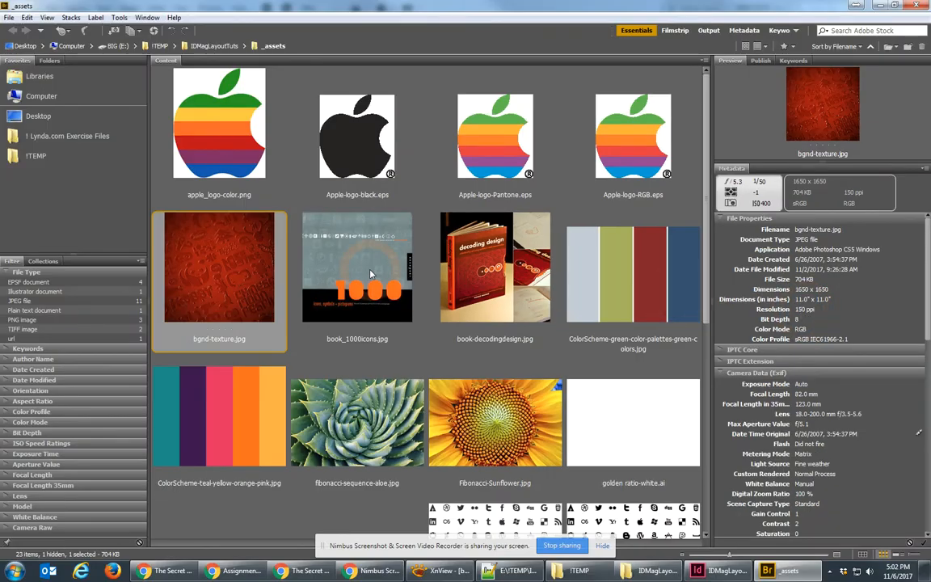
{"action": "left_click", "coordinate": [370, 274]}
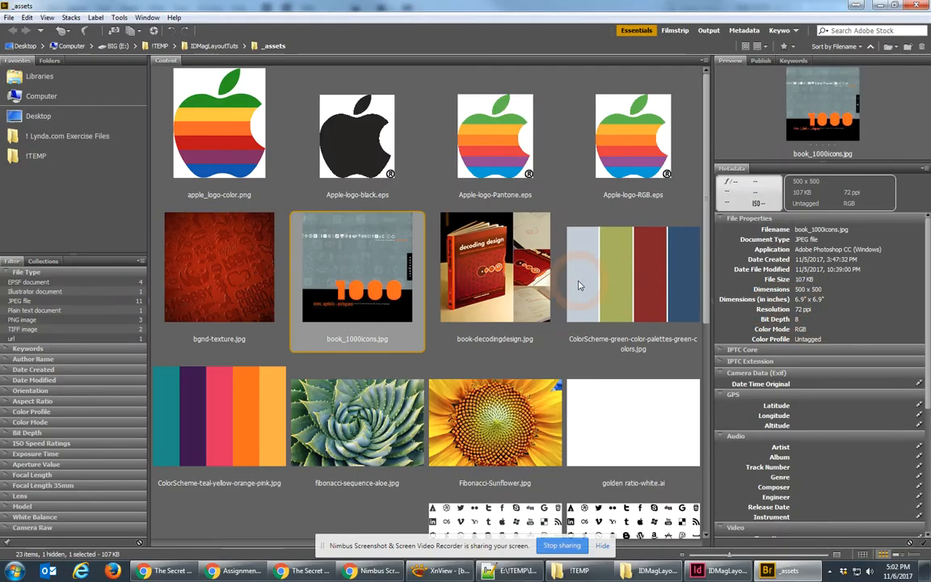
Compare the dimensions and resolution of book-decodingdesign.jpg with those of bgnd-texture.jpg in the file properties.
{"action": "left_click", "coordinate": [495, 258]}
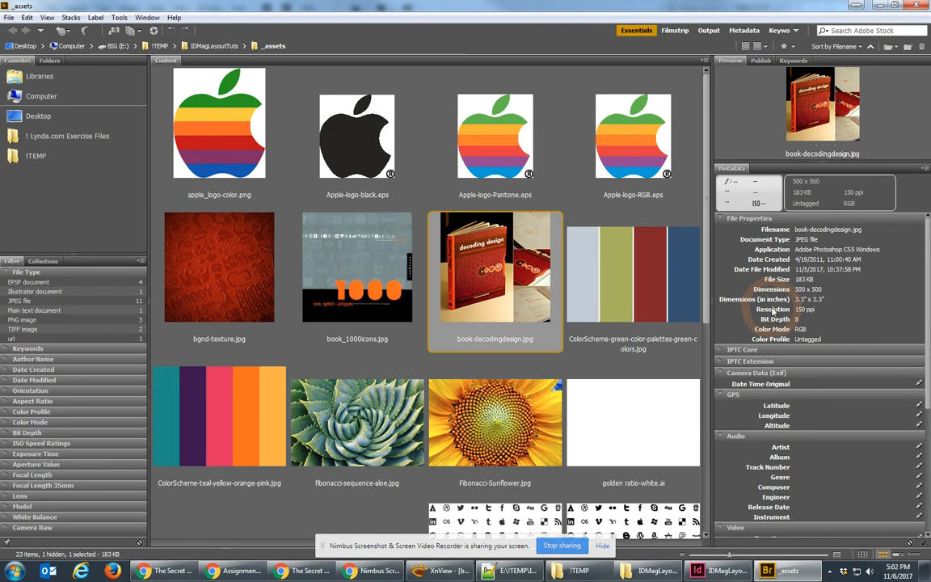
{"action": "left_click", "coordinate": [253, 265]}
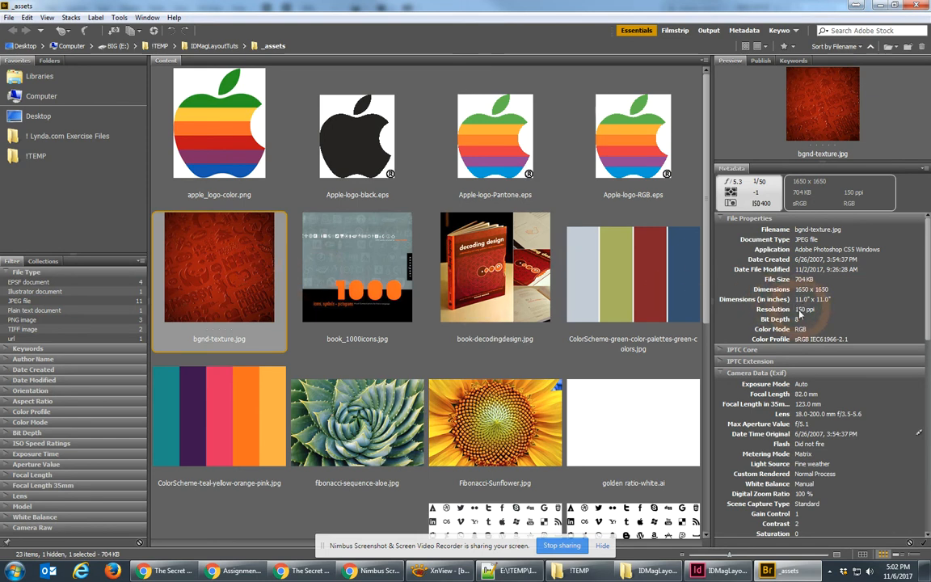
{"action": "left_click", "coordinate": [257, 269]}
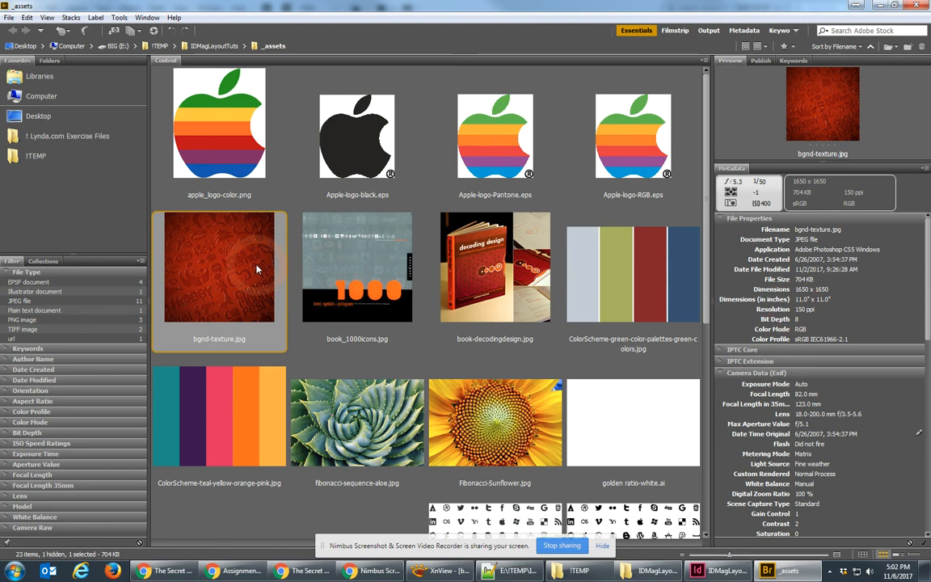
Place bgnd-texture.jpg from Bridge onto the InDesign spread at 100% scale, with its top-left corner at about X 1.32 in, Y 1.38 in.
{"action": "left_click_drag", "start_coordinate": [257, 269], "coordinate": [179, 149]}
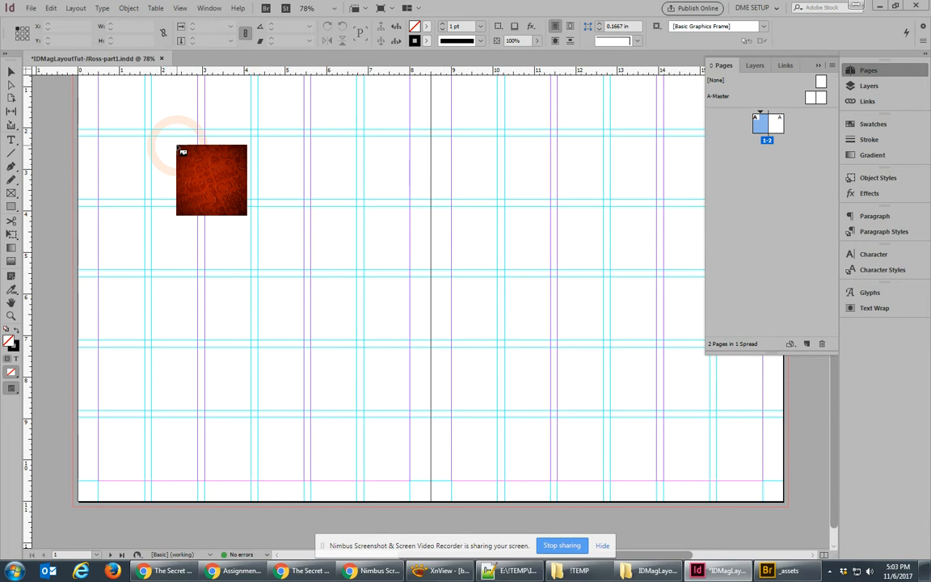
{"action": "left_click_drag", "start_coordinate": [181, 150], "coordinate": [132, 120]}
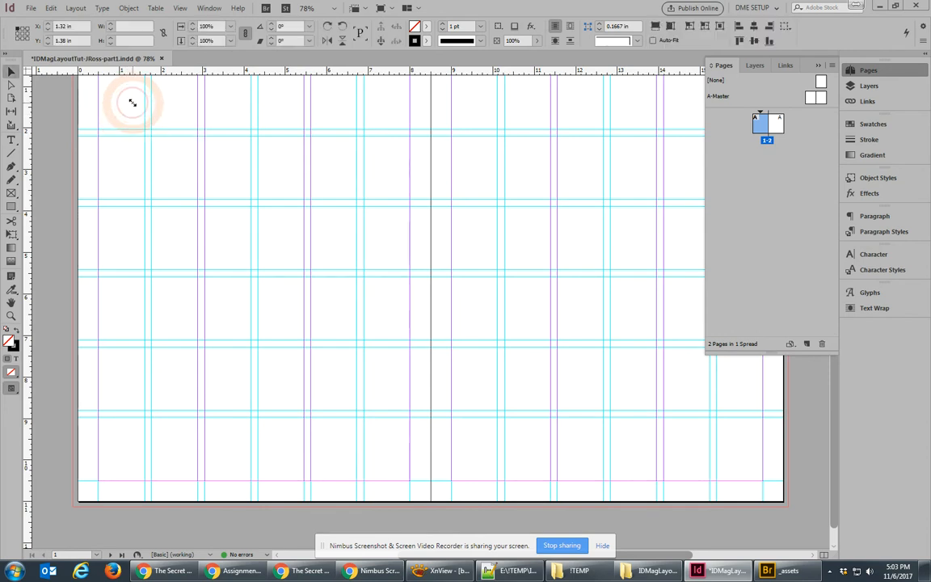
{"action": "left_click", "coordinate": [133, 101]}
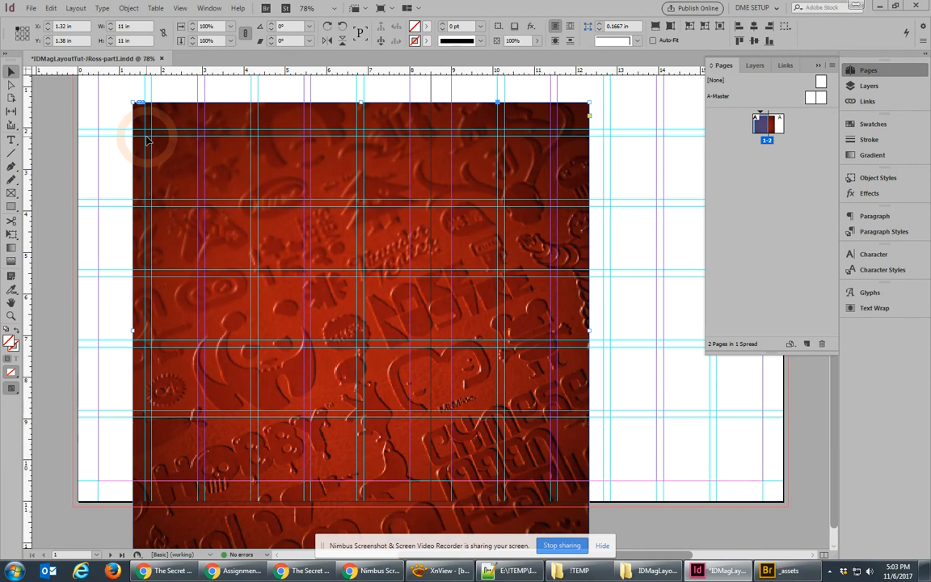
Crop the image frame to about 13.7 × 4.44 in, wider than the picture, and move it to about X 0.98 in, Y 1.88 in.
{"action": "left_click_drag", "start_coordinate": [343, 208], "coordinate": [301, 181]}
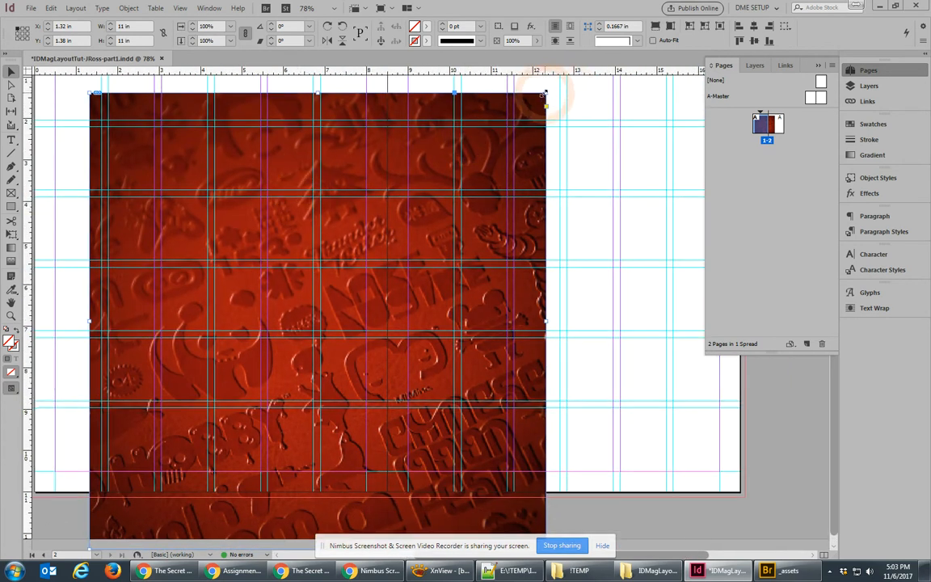
{"action": "left_click_drag", "start_coordinate": [545, 93], "coordinate": [605, 365]}
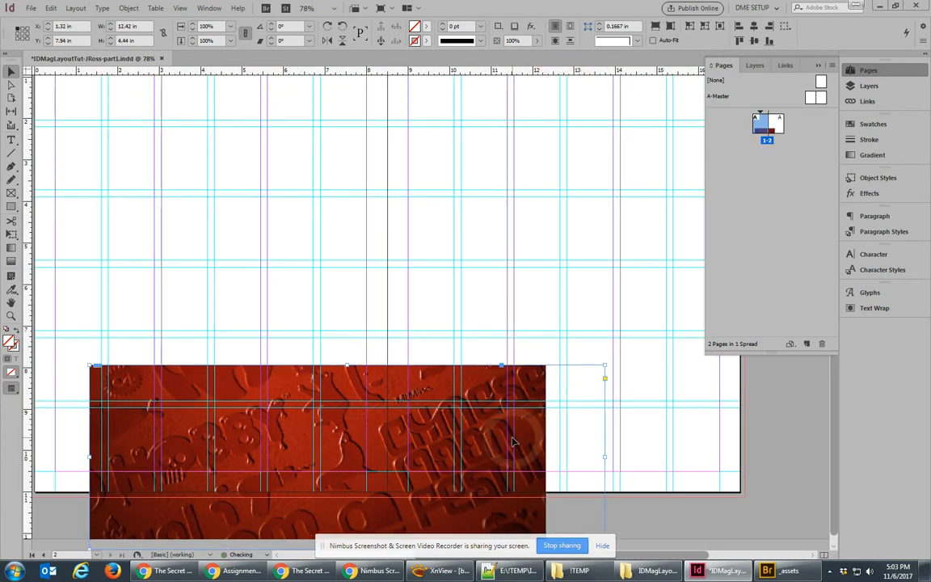
{"action": "left_click_drag", "start_coordinate": [500, 439], "coordinate": [485, 196]}
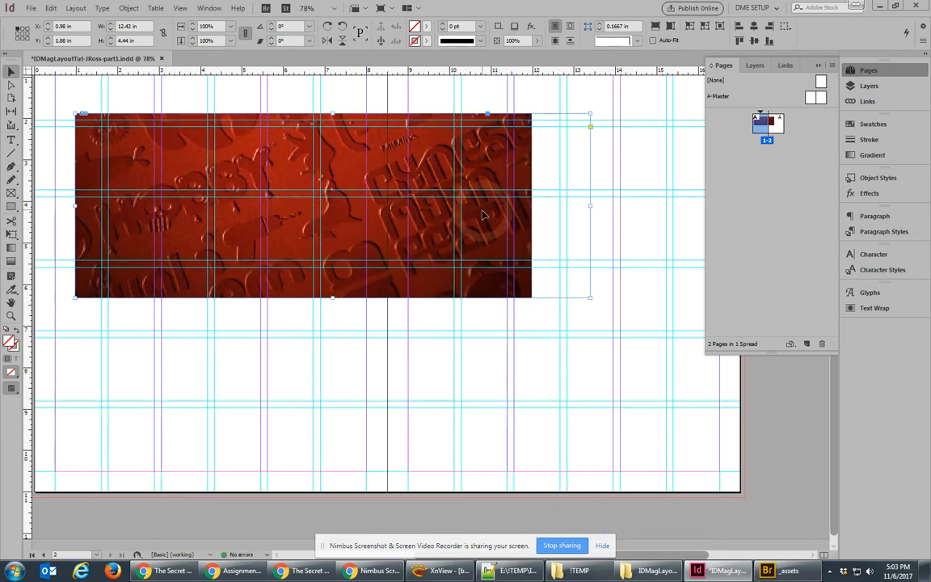
{"action": "left_click_drag", "start_coordinate": [590, 205], "coordinate": [644, 206]}
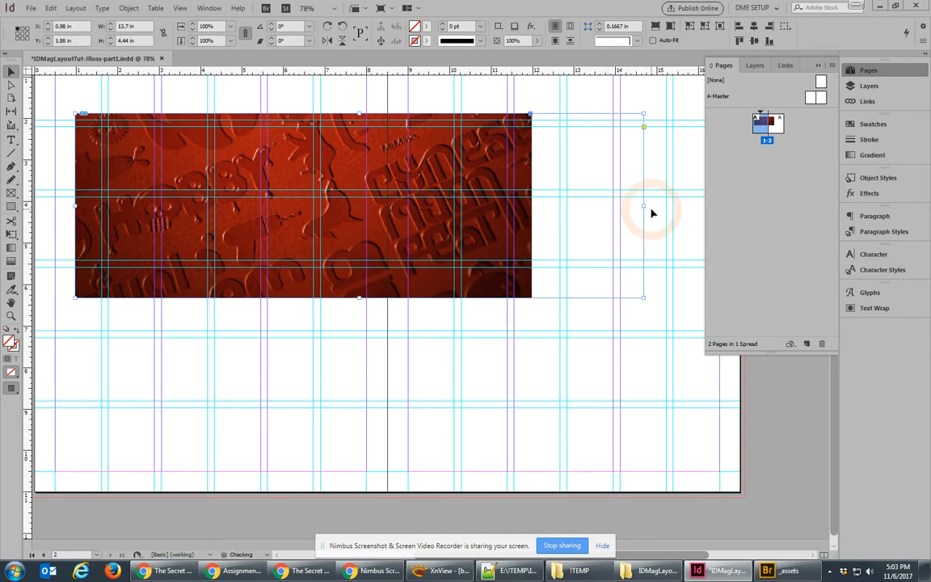
Fill the image frame with the C=100 M=0 Y=0 K=0 swatch and resize it to about 5.5 × 6.93 in.
{"action": "left_click", "coordinate": [865, 122]}
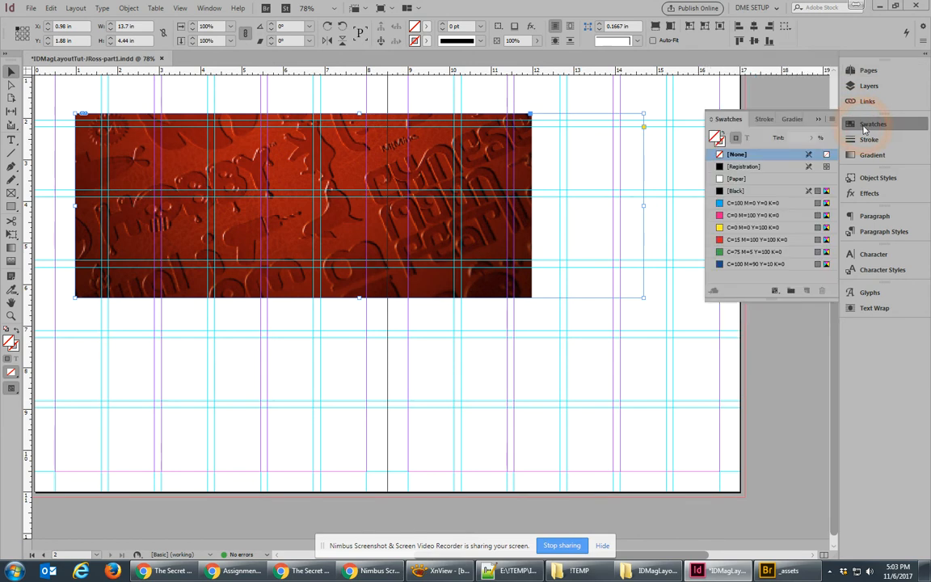
{"action": "left_click", "coordinate": [757, 203]}
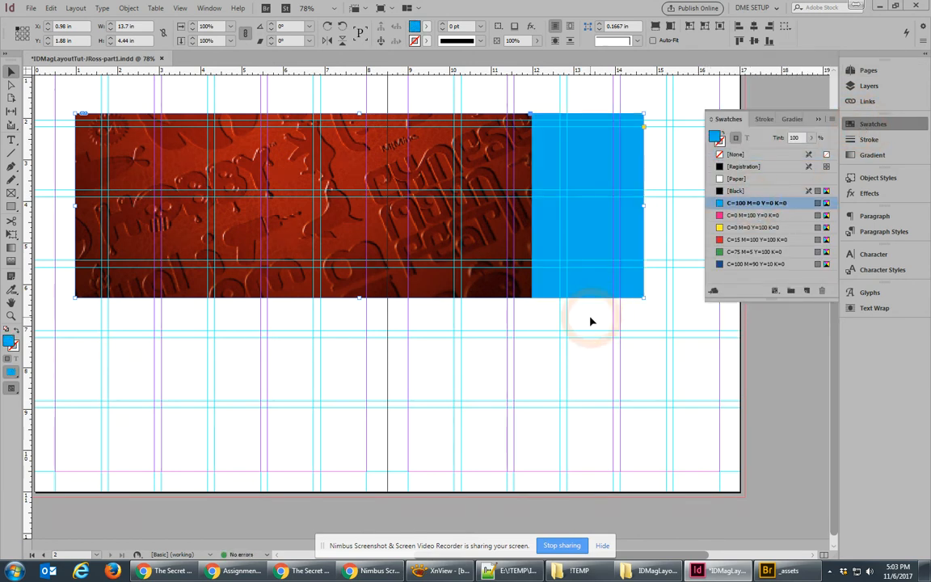
{"action": "left_click_drag", "start_coordinate": [643, 299], "coordinate": [302, 399]}
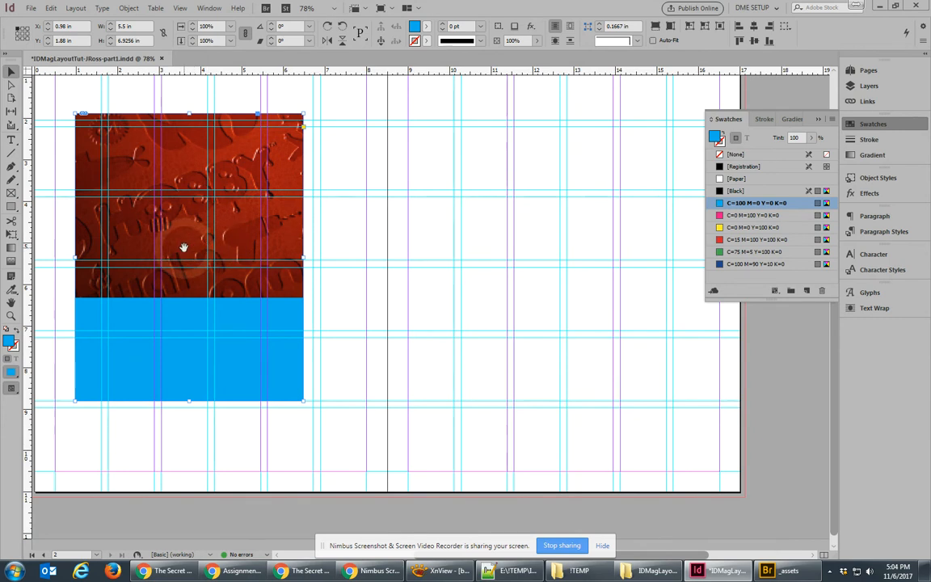
Reposition the texture image inside its frame so it covers the whole frame, at about X+ -0.87 in, Y+ -1.46 in.
{"action": "left_click_drag", "start_coordinate": [185, 248], "coordinate": [241, 321]}
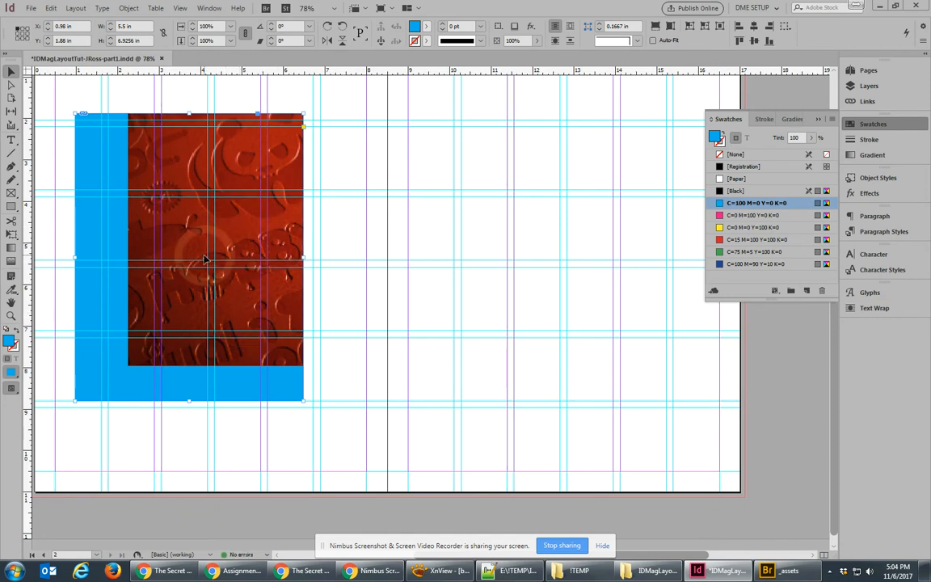
{"action": "left_click_drag", "start_coordinate": [198, 251], "coordinate": [108, 218]}
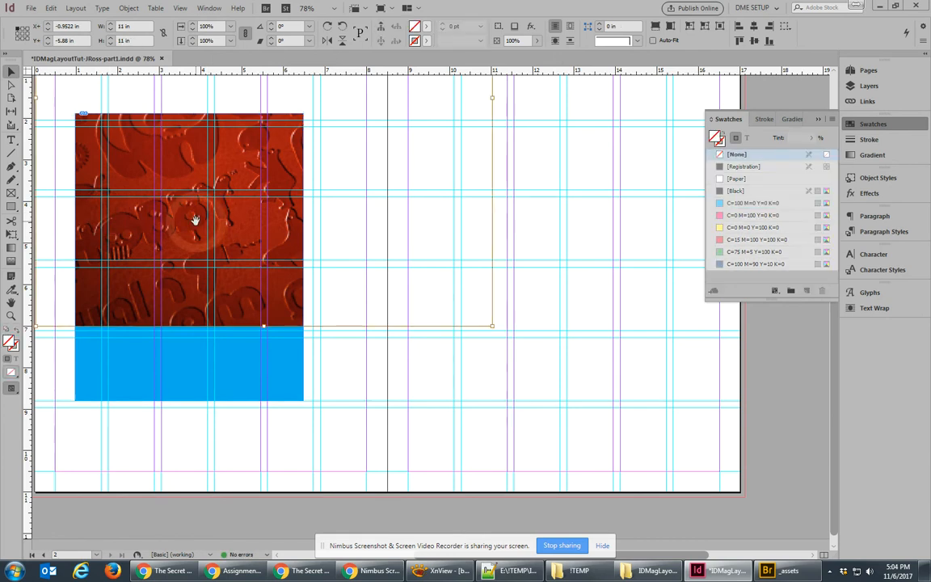
{"action": "left_click_drag", "start_coordinate": [183, 211], "coordinate": [201, 297]}
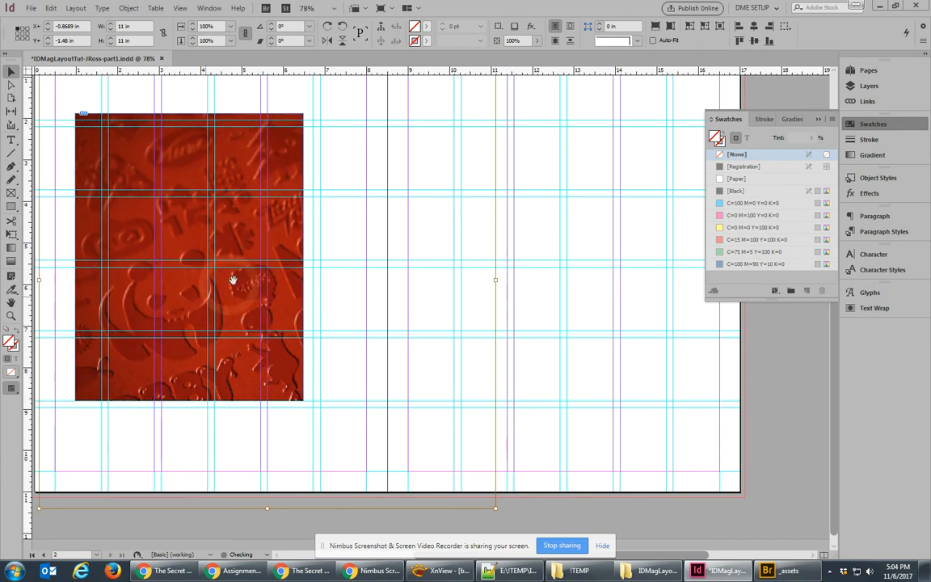
Distort the image within the frame to about 13.53 × 6.53 in and shift it to about X+ -2.95 in, Y+ 1.04 in.
{"action": "left_click_drag", "start_coordinate": [499, 284], "coordinate": [598, 266]}
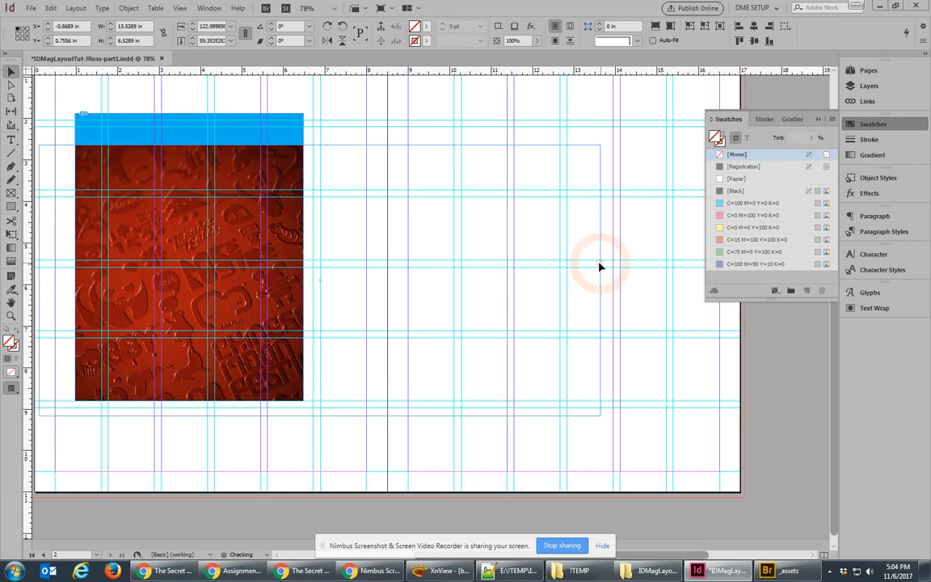
{"action": "left_click_drag", "start_coordinate": [254, 295], "coordinate": [194, 308]}
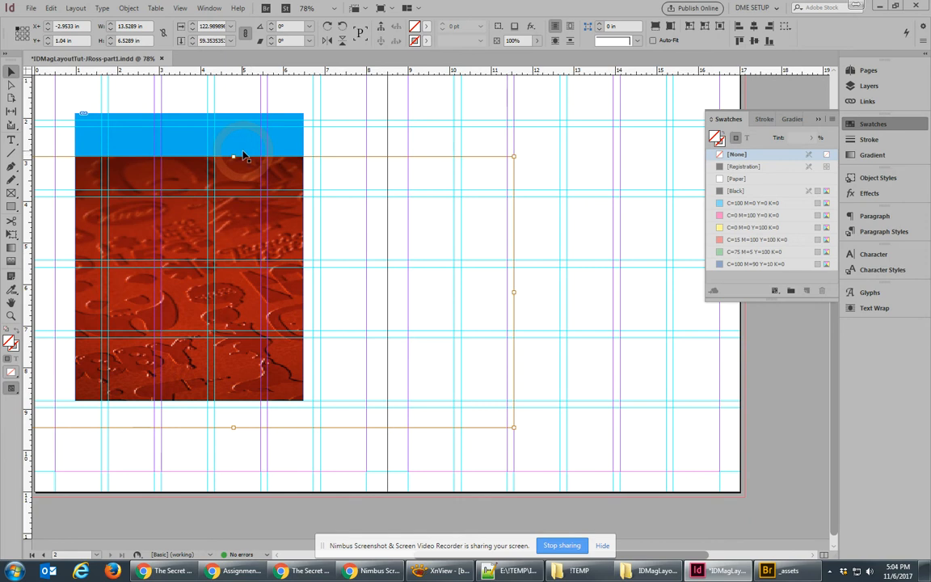
Move the frame together with its image to the upper-left bleed corner of the spread, at X -0.125 in, Y -0.125 in.
{"action": "left_click_drag", "start_coordinate": [245, 147], "coordinate": [309, 181]}
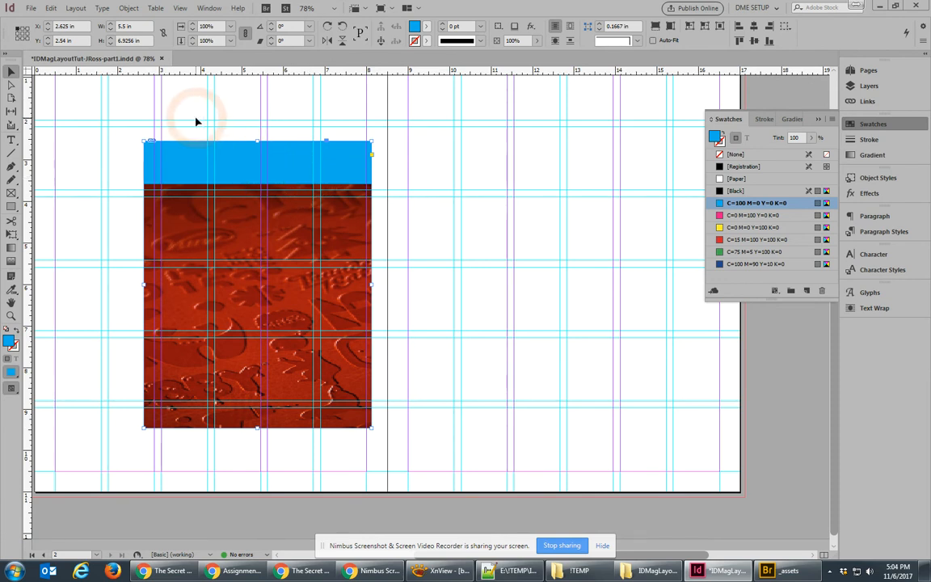
{"action": "left_click_drag", "start_coordinate": [186, 113], "coordinate": [321, 234]}
{"action": "scroll", "coordinate": [320, 235], "scroll_direction": "down", "scroll_amount": 2}
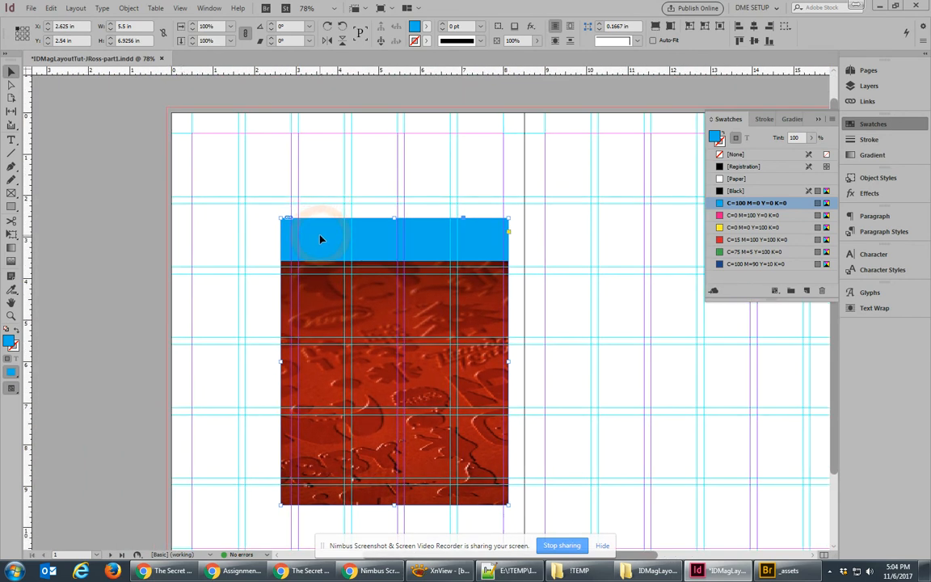
{"action": "left_click_drag", "start_coordinate": [317, 236], "coordinate": [216, 123]}
{"action": "scroll", "coordinate": [326, 248], "scroll_direction": "down", "scroll_amount": 2}
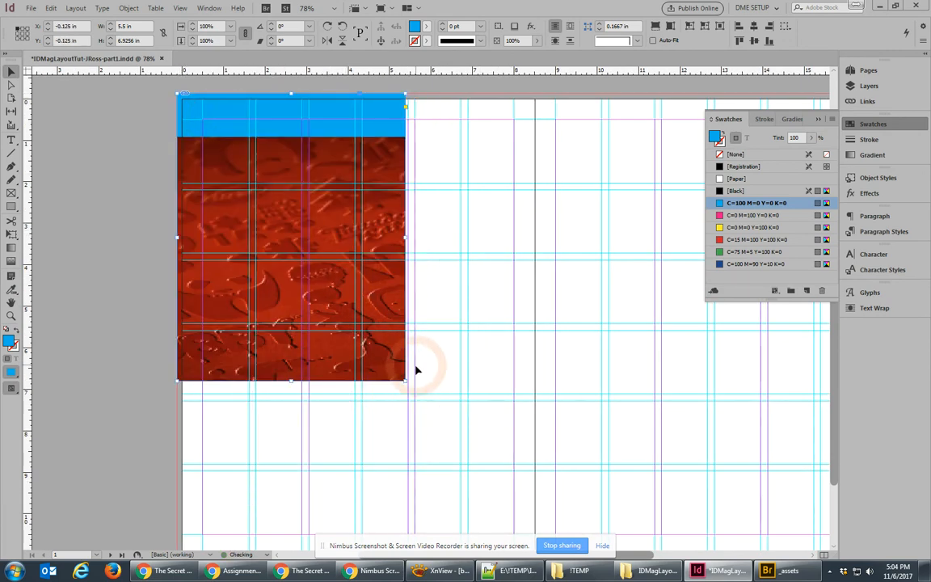
Resize the image frame to about 5.9 × 8.67 in and fill the frame proportionally with the texture.
{"action": "left_click_drag", "start_coordinate": [405, 383], "coordinate": [506, 477]}
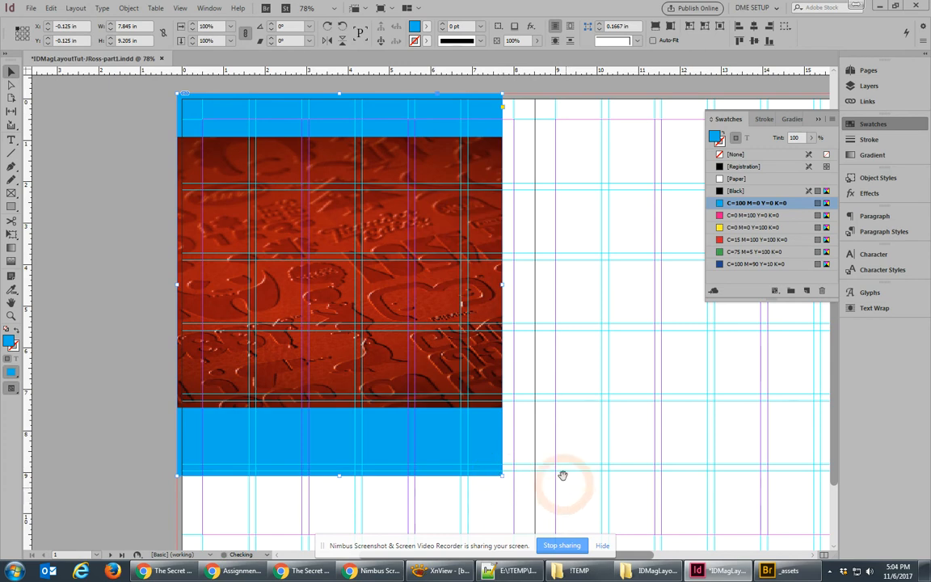
{"action": "scroll", "coordinate": [526, 388], "scroll_direction": "down", "scroll_amount": 2}
{"action": "scroll", "coordinate": [525, 388], "scroll_direction": "right", "scroll_amount": 1}
{"action": "left_click_drag", "start_coordinate": [453, 403], "coordinate": [372, 380]}
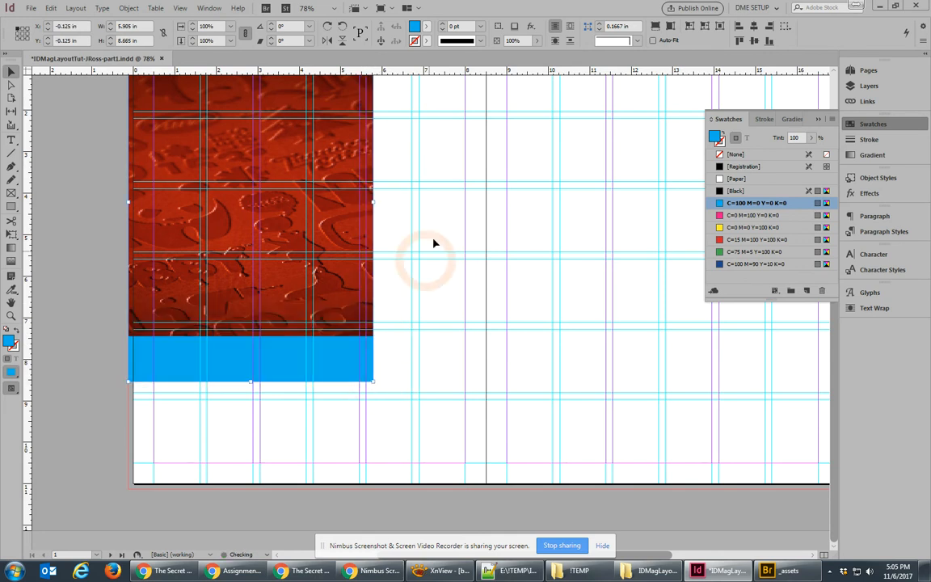
{"action": "left_click", "coordinate": [657, 28]}
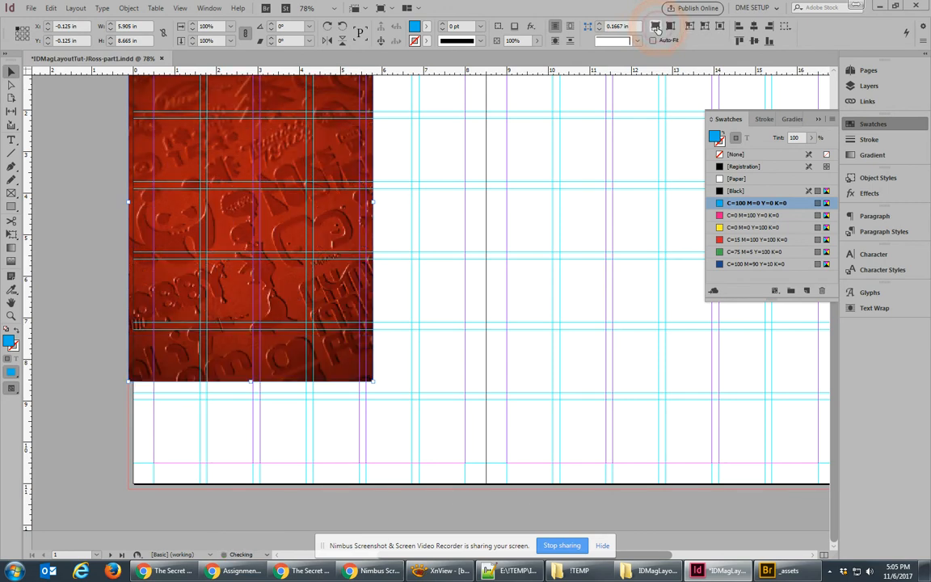
Resize the frame to about 9.35 × 8.15 in, try fitting the content proportionally, and fill the frame proportionally again.
{"action": "left_click_drag", "start_coordinate": [373, 381], "coordinate": [515, 360]}
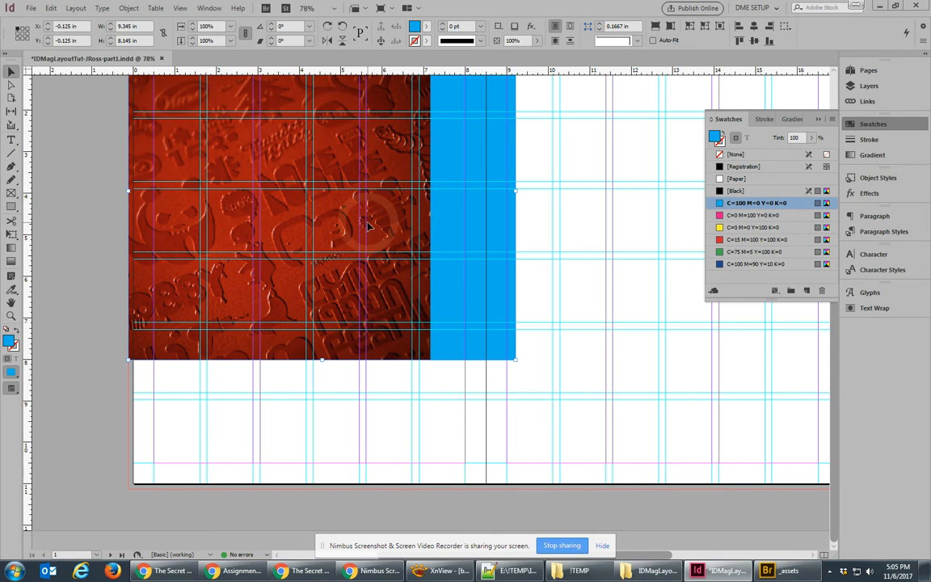
{"action": "left_click", "coordinate": [588, 26]}
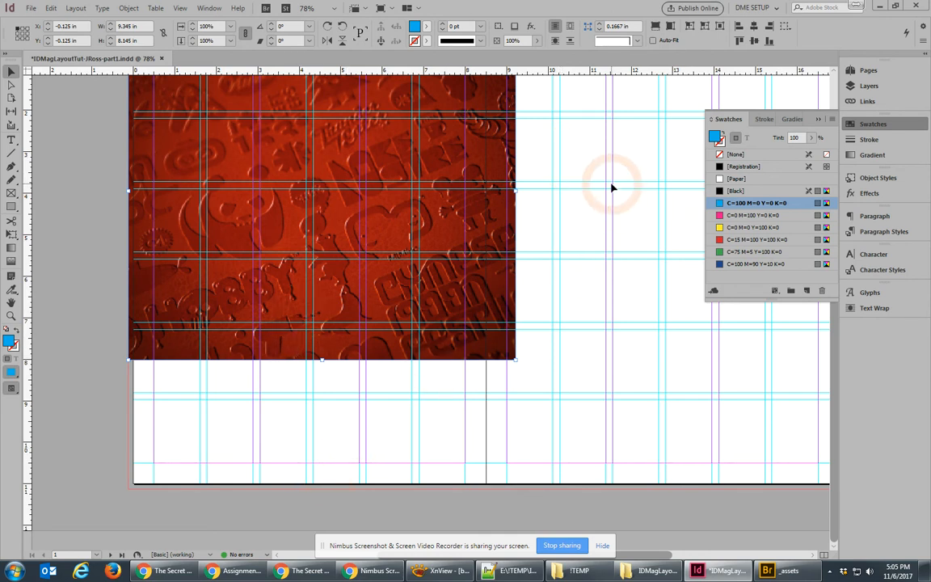
{"action": "left_click", "coordinate": [670, 25]}
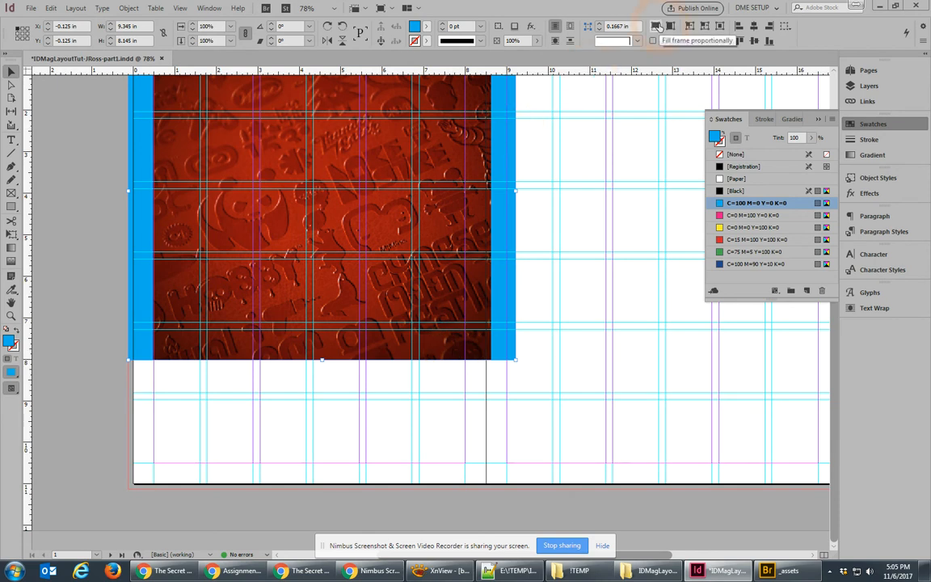
{"action": "left_click", "coordinate": [657, 27]}
Enable Auto-Fit and resize the frame to 8.625 × 11.25 in, covering the left page from the outer bleed to the spine.
{"action": "left_click", "coordinate": [653, 40]}
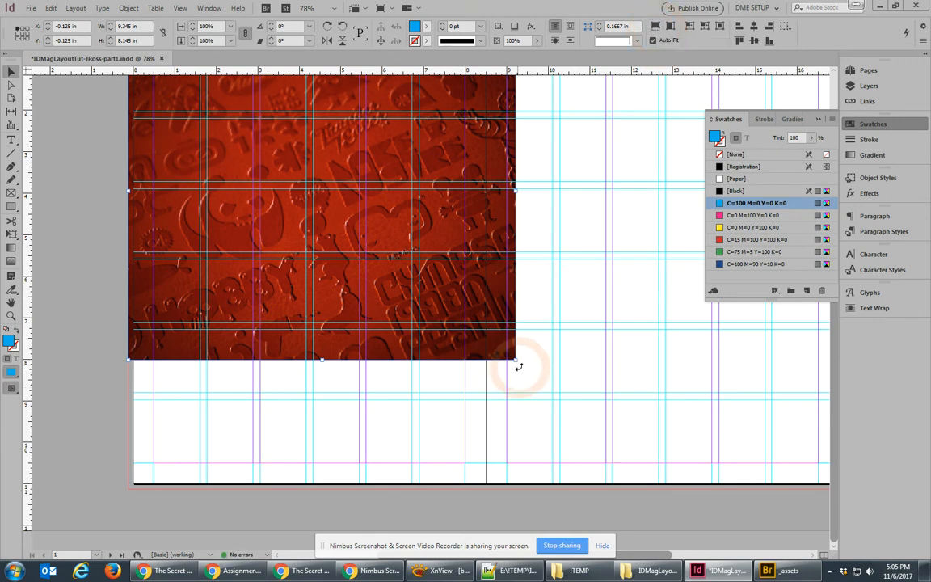
{"action": "left_click_drag", "start_coordinate": [514, 357], "coordinate": [485, 467]}
{"action": "left_click_drag", "start_coordinate": [307, 467], "coordinate": [307, 488]}
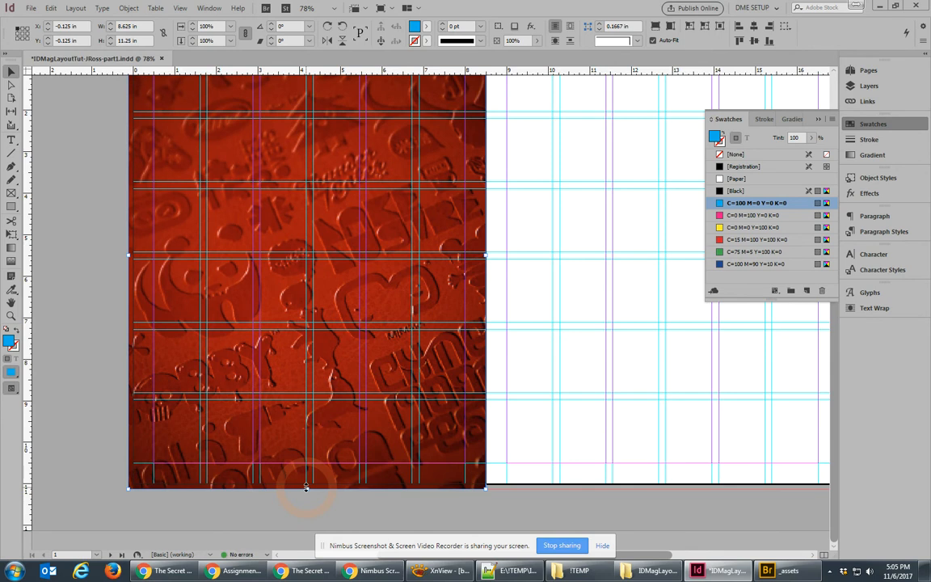
Shift the texture image horizontally inside its frame to about X+ -1.08 in and deselect it.
{"action": "left_click", "coordinate": [287, 274]}
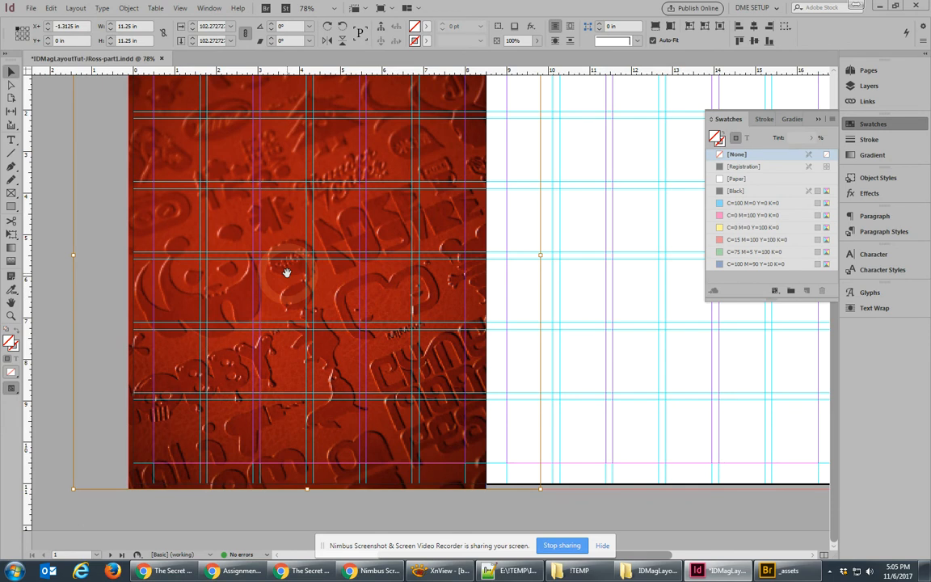
{"action": "key", "text": "shift+Right"}
{"action": "key", "text": "shift+Right"}
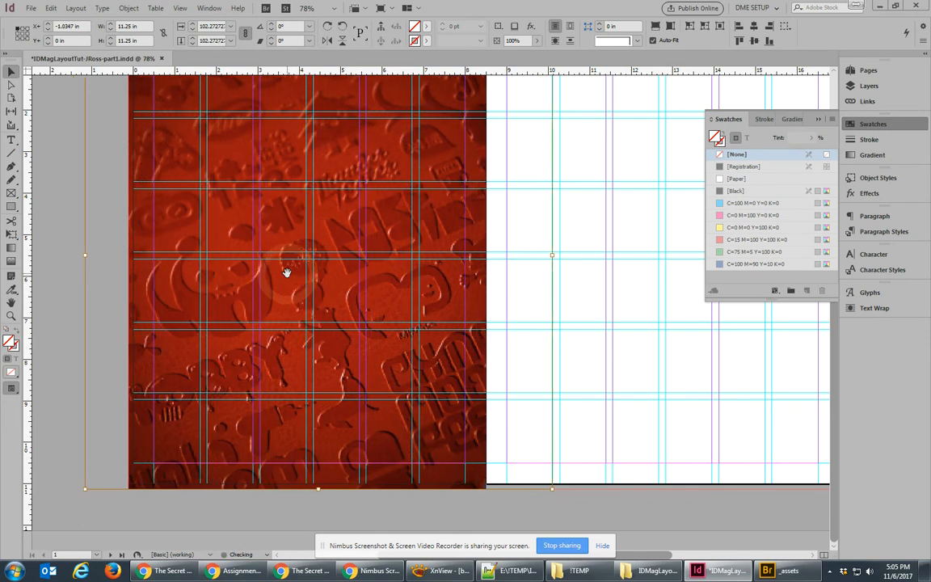
{"action": "key", "text": "shift+Left"}
{"action": "key", "text": "shift+Left"}
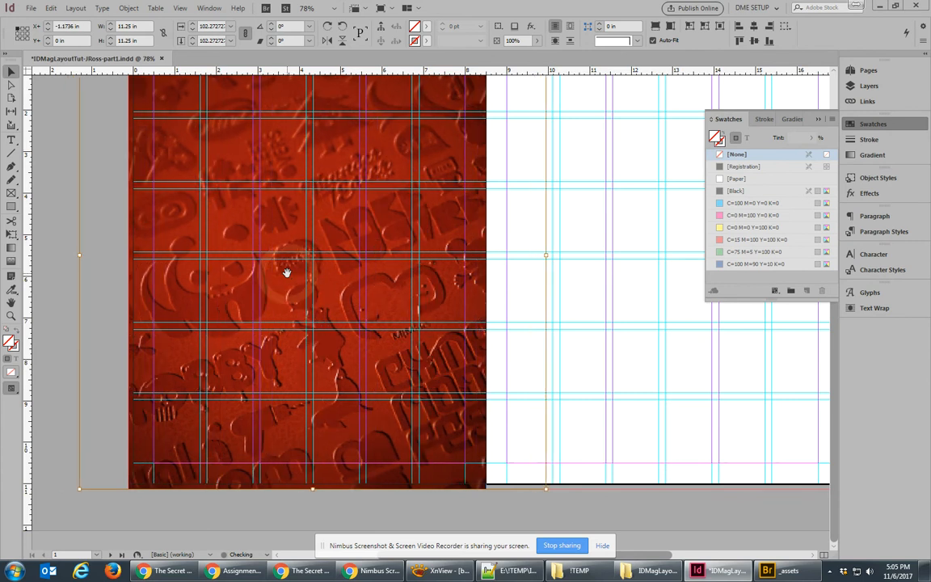
{"action": "key", "text": "Left"}
{"action": "key", "text": "Left"}
{"action": "key", "text": "Right"}
{"action": "key", "text": "Right"}
{"action": "key", "text": "Right"}
{"action": "key", "text": "Right"}
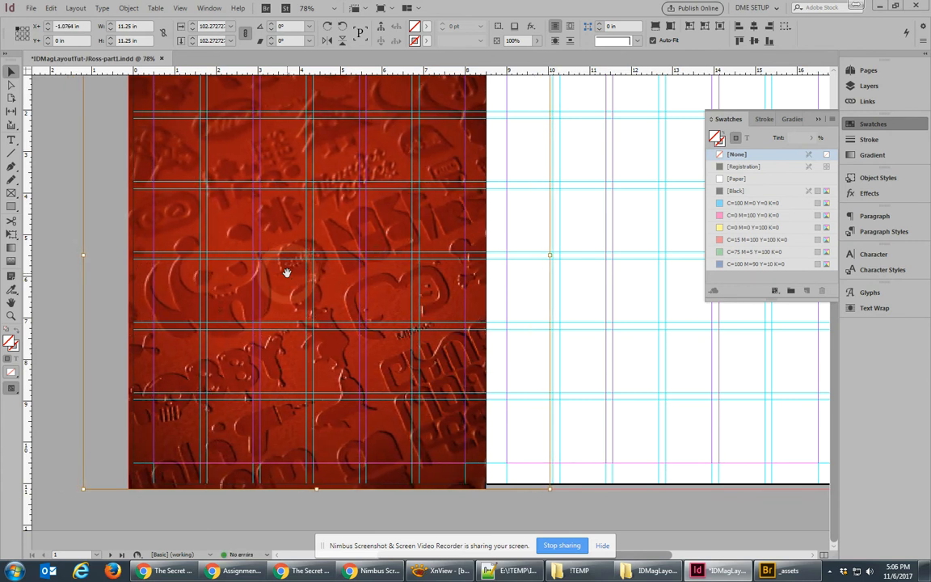
{"action": "left_click", "coordinate": [554, 269]}
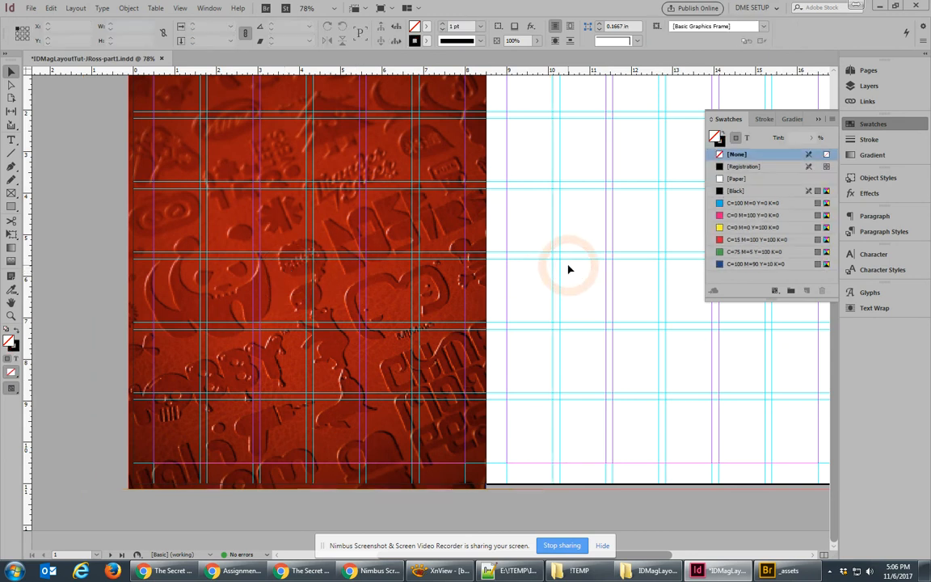
{"action": "left_click", "coordinate": [130, 494]}
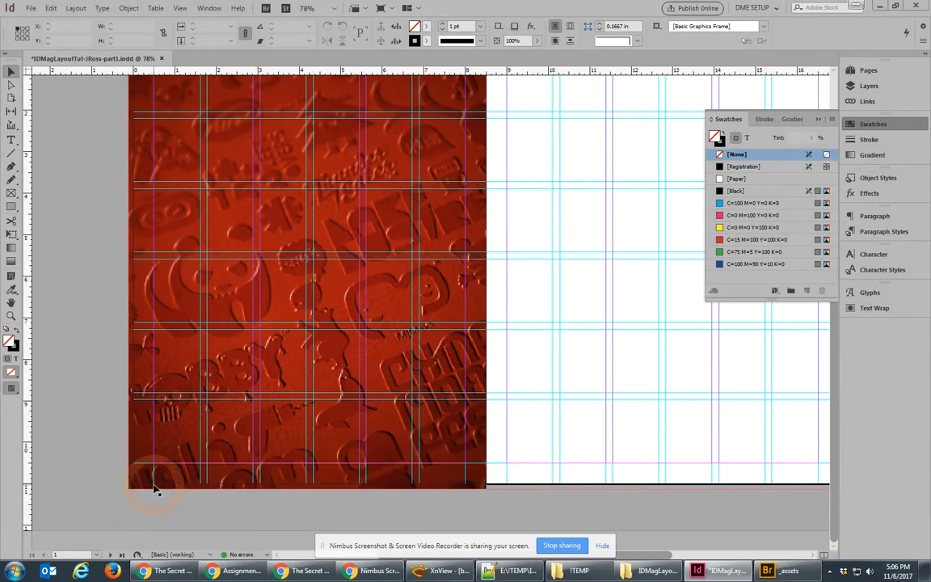
Rename Layer 1 as "cover bg" and lock it.
{"action": "left_click", "coordinate": [818, 119]}
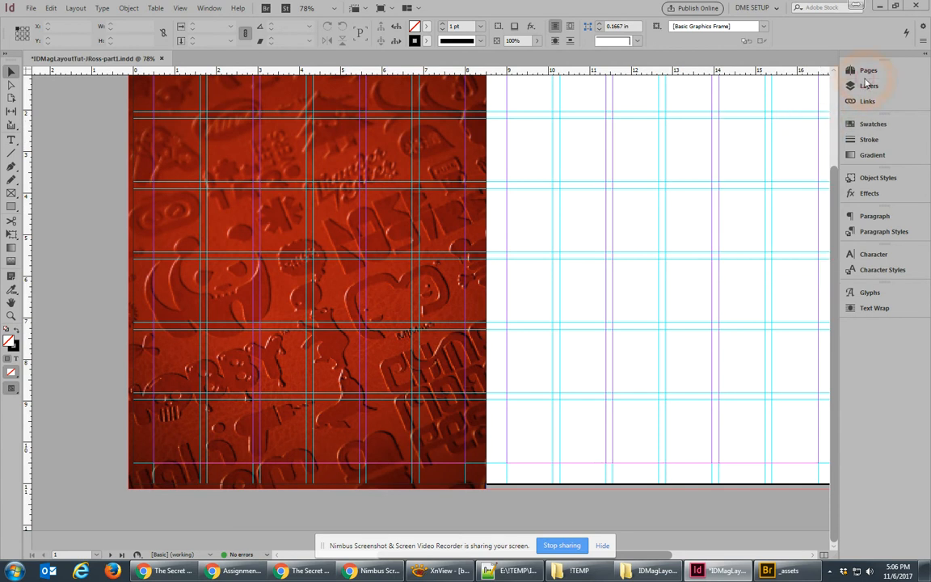
{"action": "left_click", "coordinate": [869, 86]}
{"action": "double_click", "coordinate": [759, 81]}
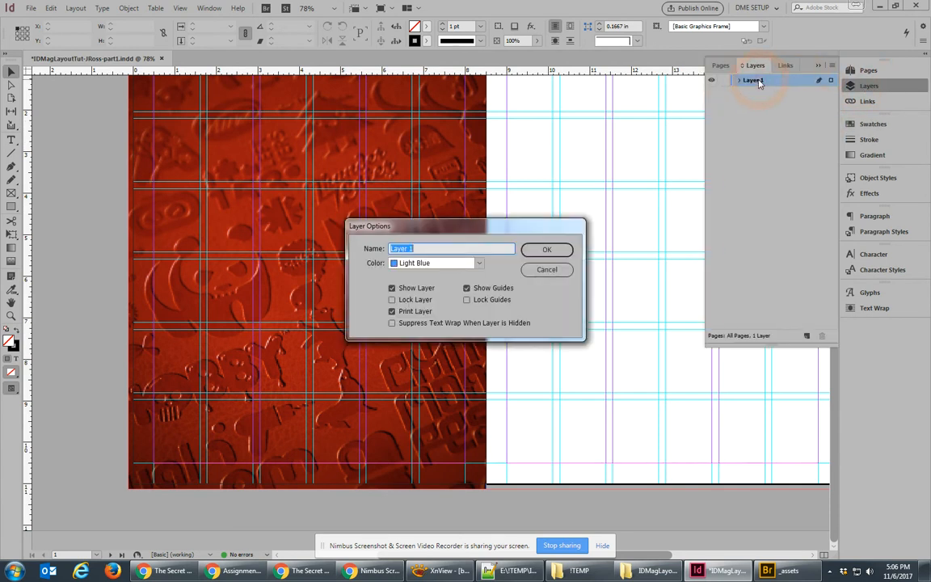
{"action": "type", "text": "bg"}
{"action": "left_click", "coordinate": [400, 300]}
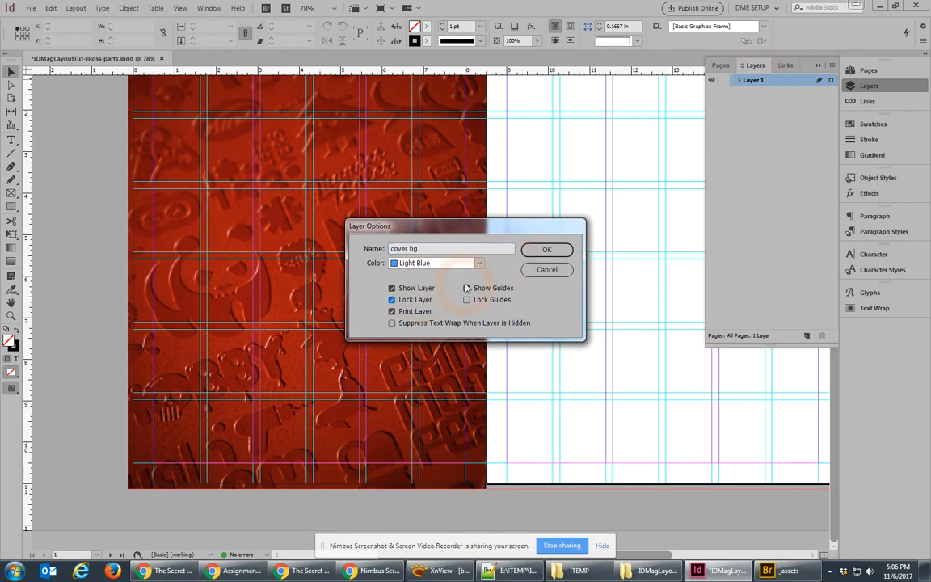
{"action": "left_click", "coordinate": [544, 250]}
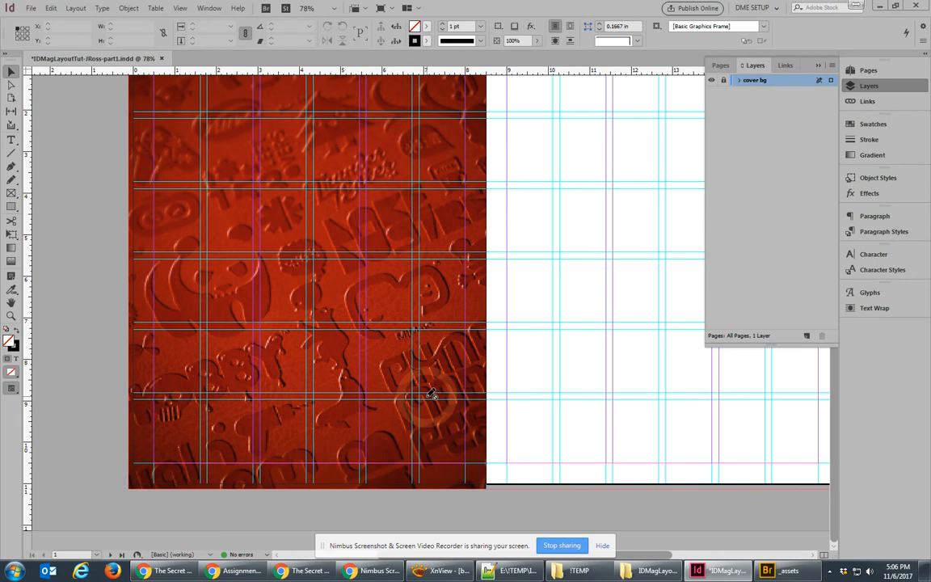
Add a new layer above the background layer and name it "cover".
{"action": "left_click", "coordinate": [805, 338]}
{"action": "double_click", "coordinate": [754, 81]}
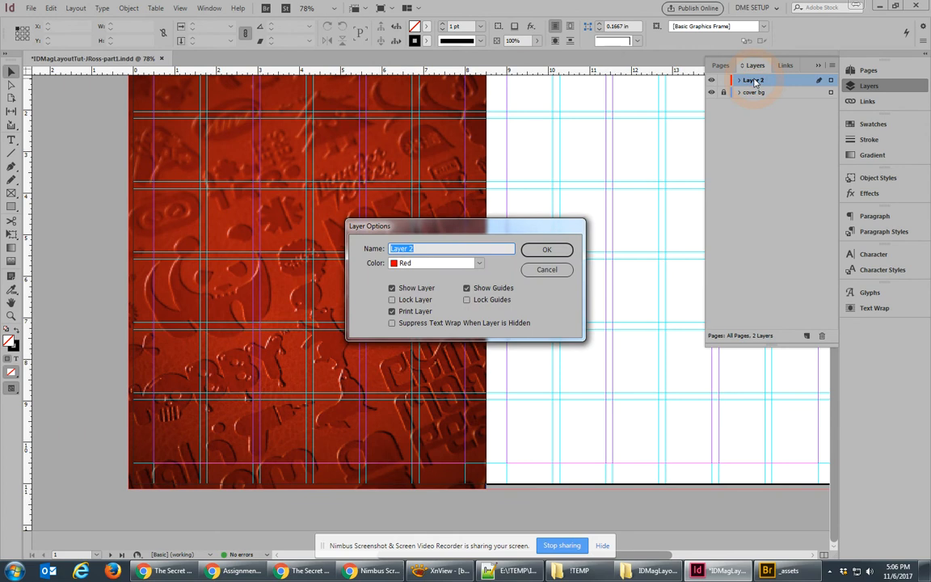
{"action": "type", "text": "cover"}
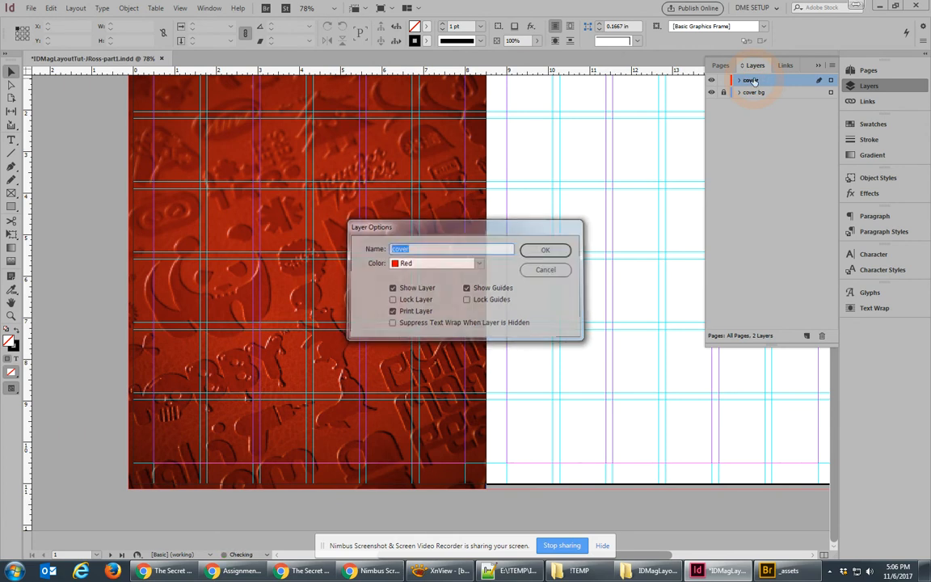
{"action": "key", "text": "Return"}
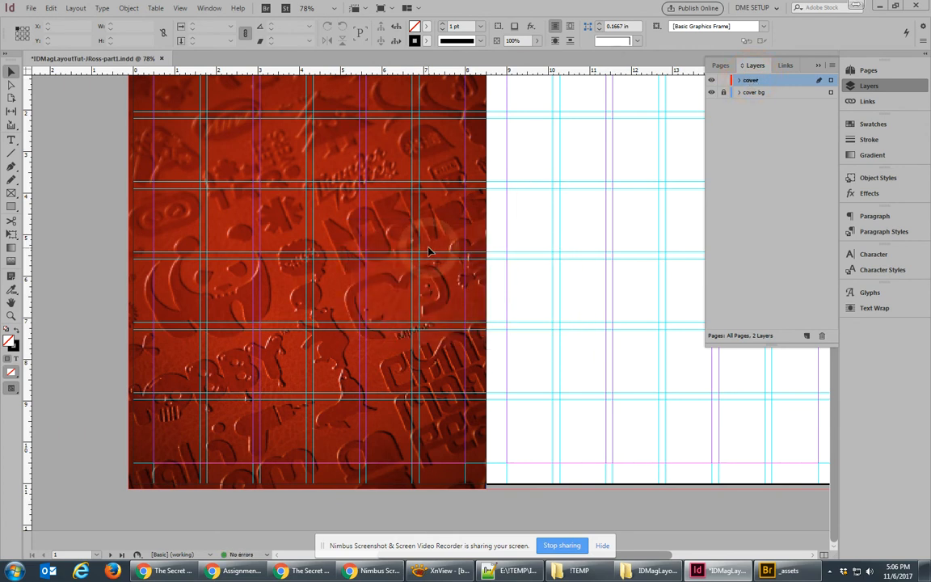
Place book-decodingdesign.jpg and book_1000icons.jpg from the Bridge assets folder side by side, starting on the left page.
{"action": "left_click", "coordinate": [767, 571]}
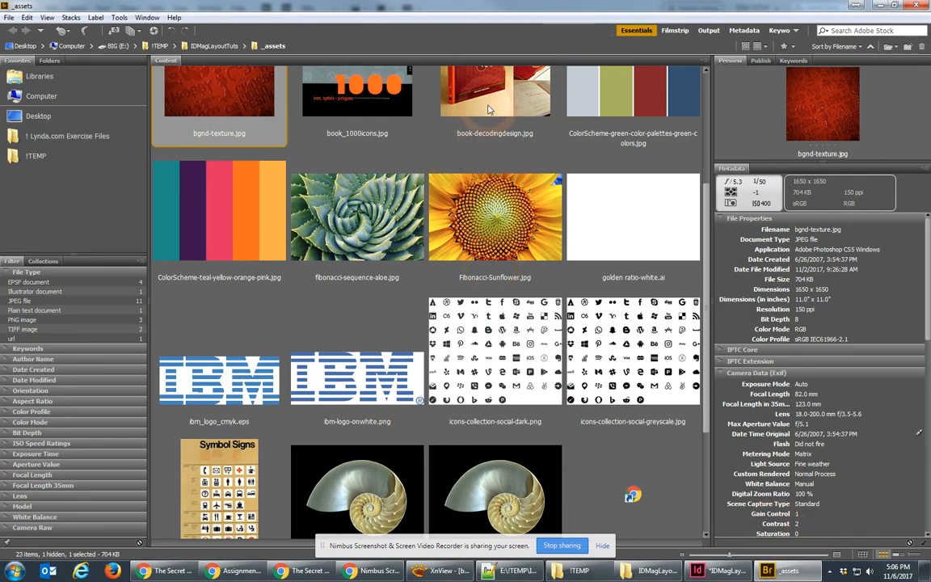
{"action": "left_click", "coordinate": [435, 103]}
{"action": "scroll", "coordinate": [421, 202], "scroll_direction": "up", "scroll_amount": 2}
{"action": "left_click", "coordinate": [308, 300]}
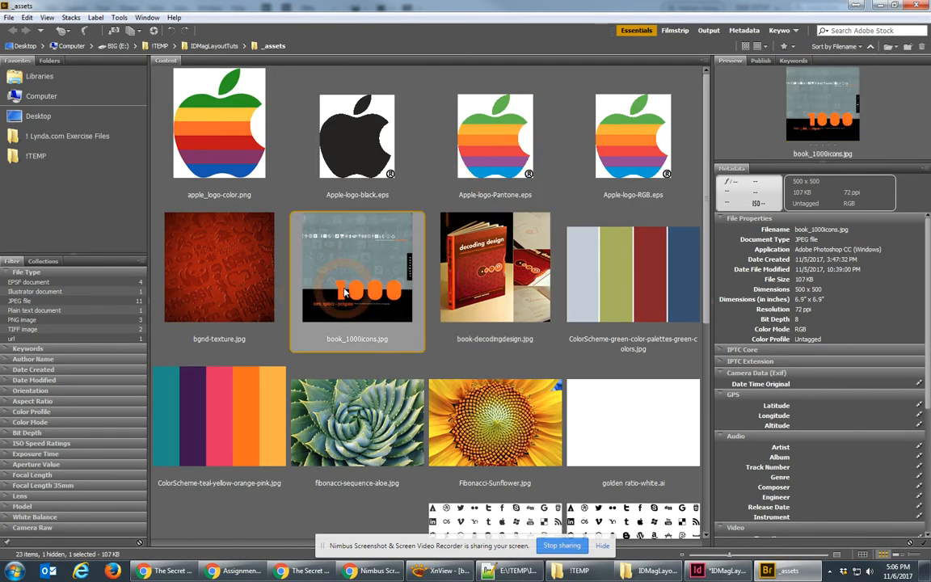
{"action": "left_click", "coordinate": [486, 284], "text": "ctrl"}
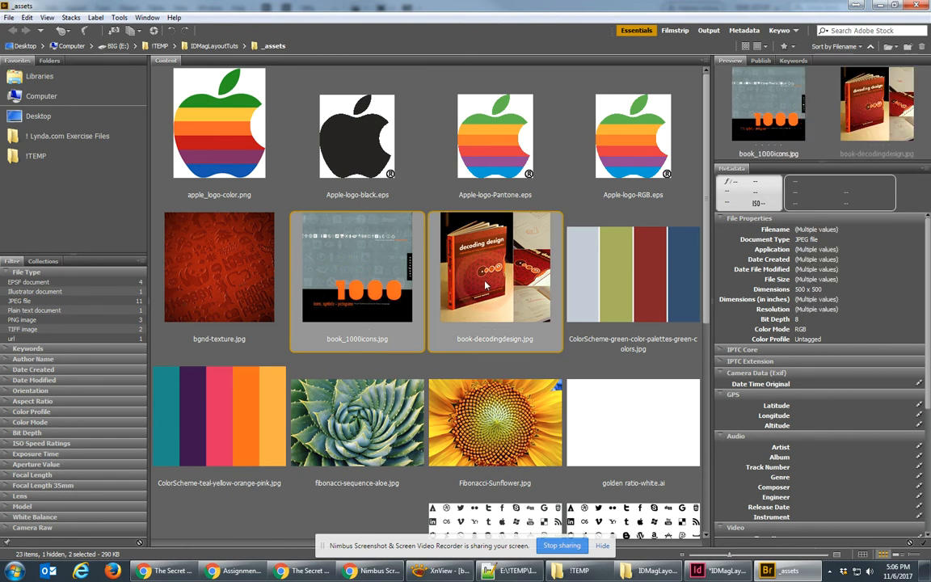
{"action": "left_click_drag", "start_coordinate": [457, 259], "coordinate": [314, 214]}
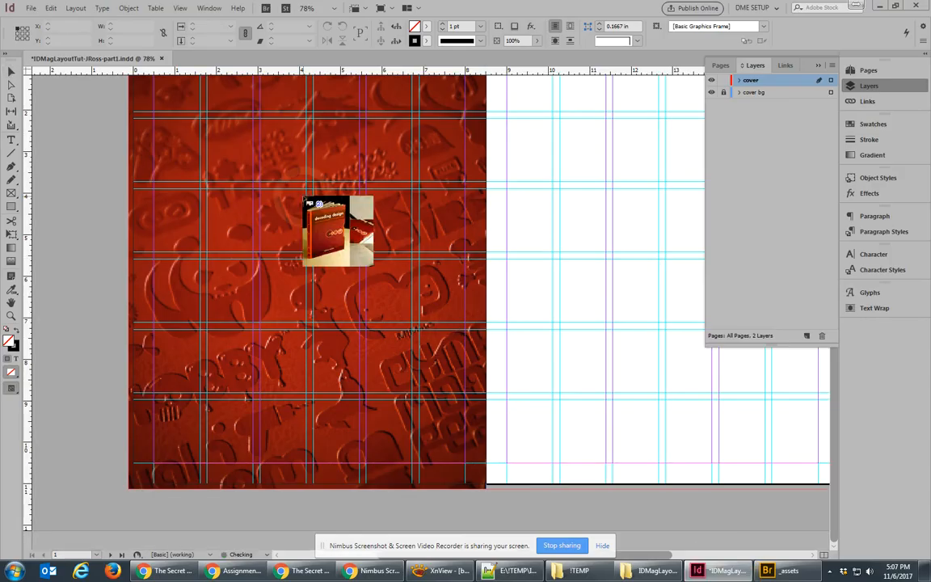
{"action": "left_click", "coordinate": [179, 144]}
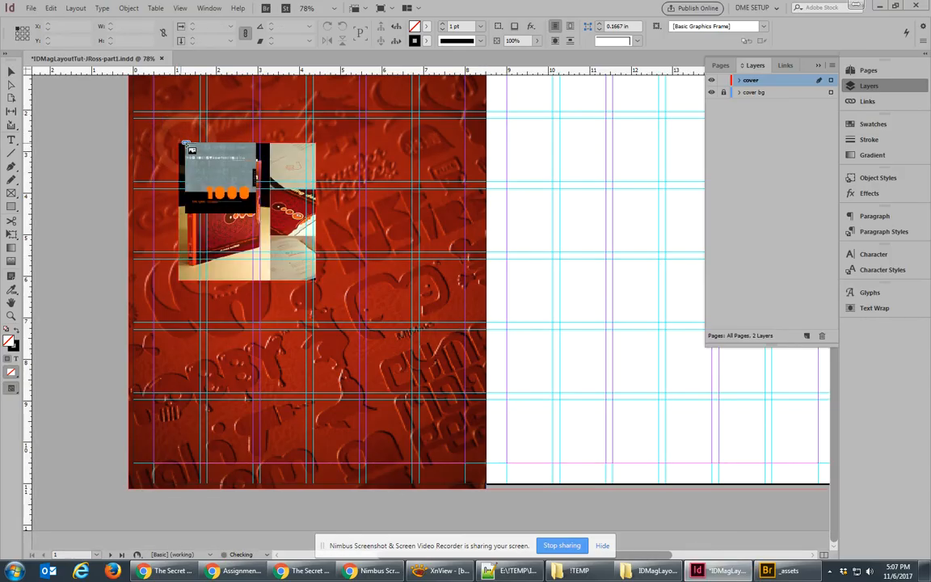
{"action": "left_click", "coordinate": [328, 162]}
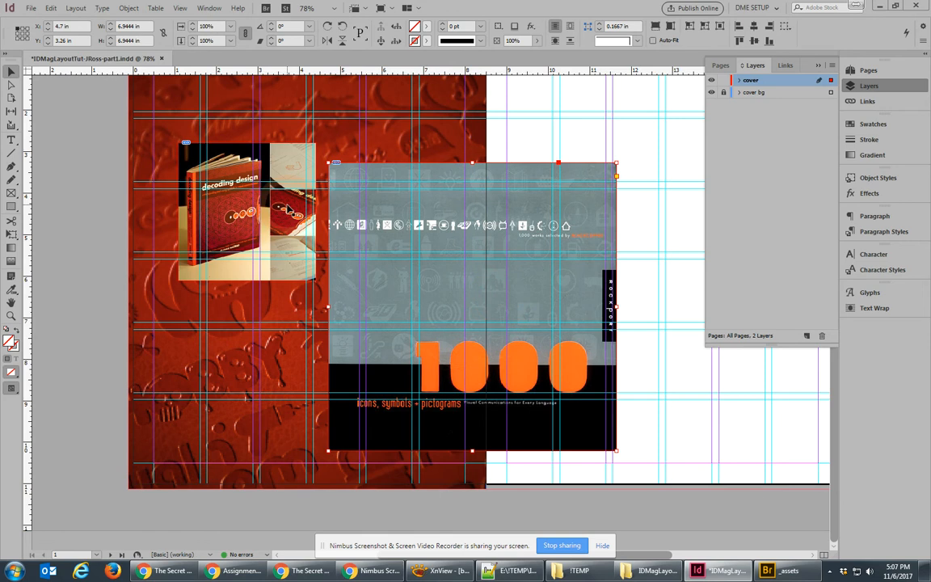
Move the decoding design image onto the guides and scale it with its frame to 3.2222 in square at X 0.9444 in, Y 3.8889 in.
{"action": "left_click_drag", "start_coordinate": [292, 162], "coordinate": [276, 210]}
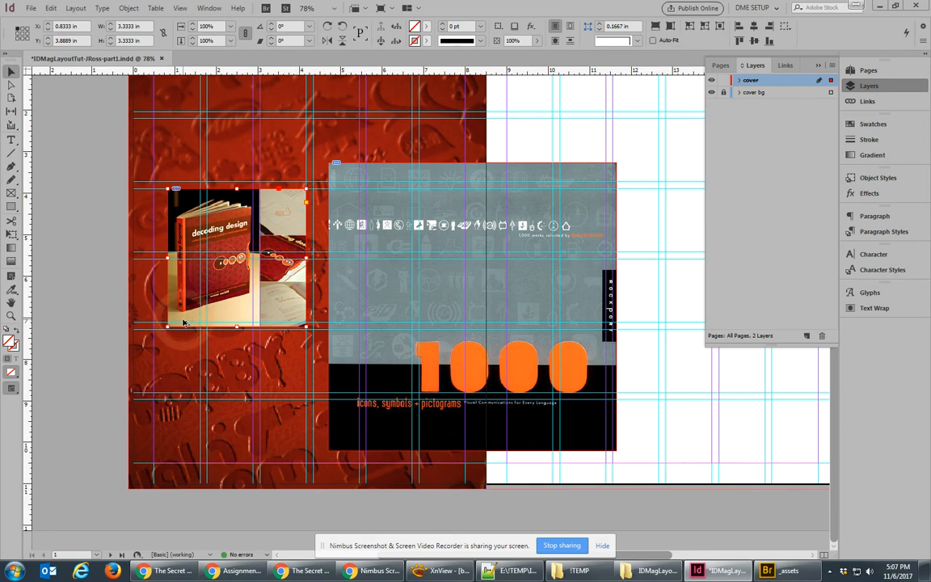
{"action": "scroll", "coordinate": [167, 326], "scroll_direction": "up", "scroll_amount": 4}
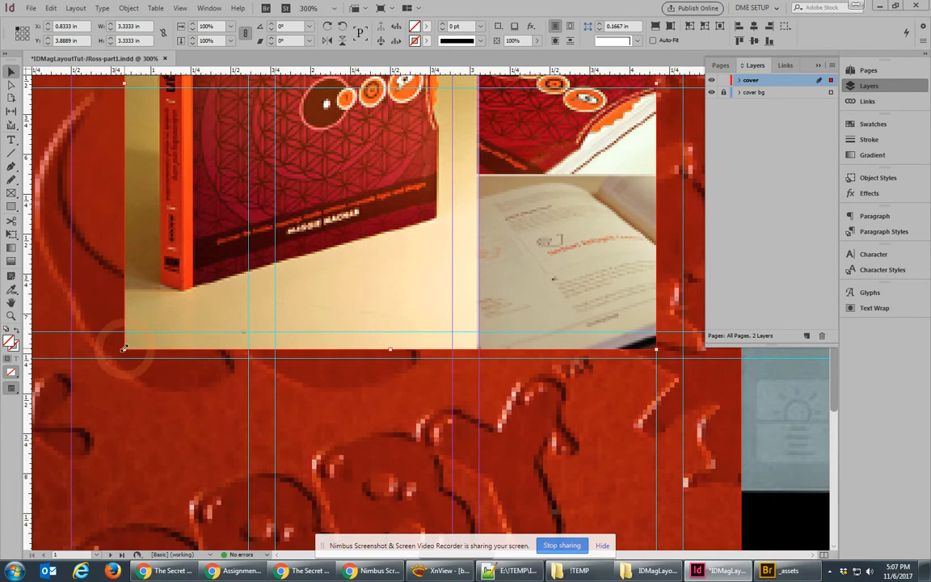
{"action": "left_click_drag", "start_coordinate": [125, 350], "coordinate": [146, 331]}
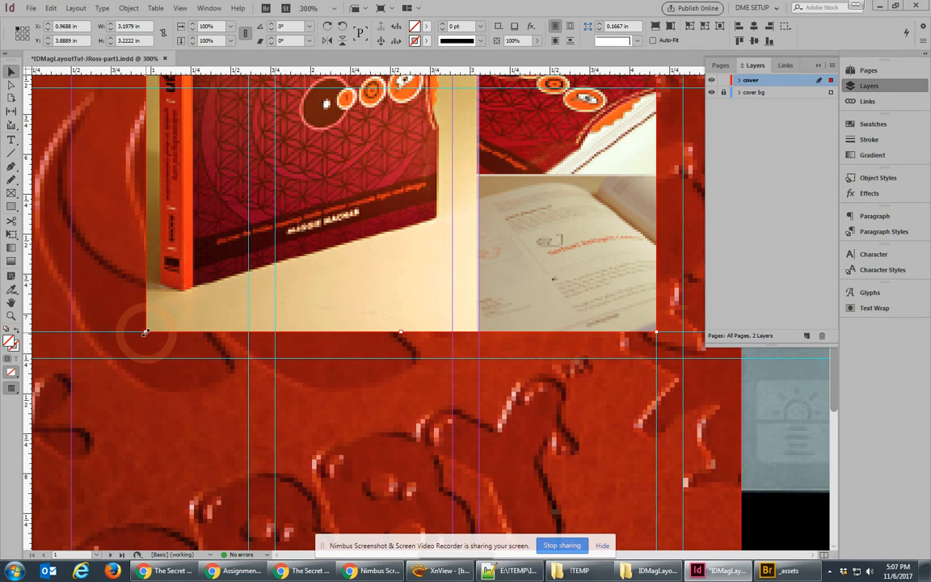
{"action": "key", "text": "ctrl+z"}
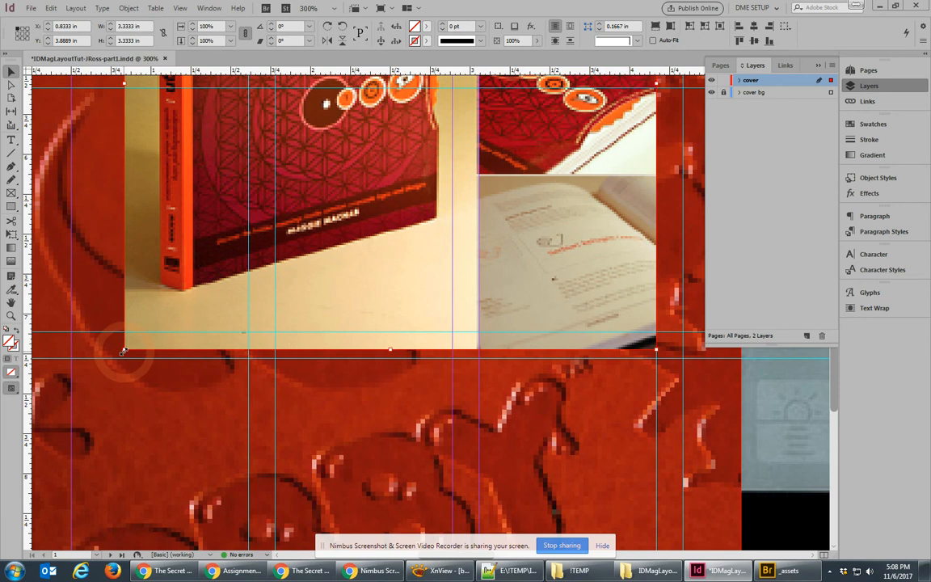
{"action": "left_click_drag", "start_coordinate": [124, 351], "coordinate": [150, 335]}
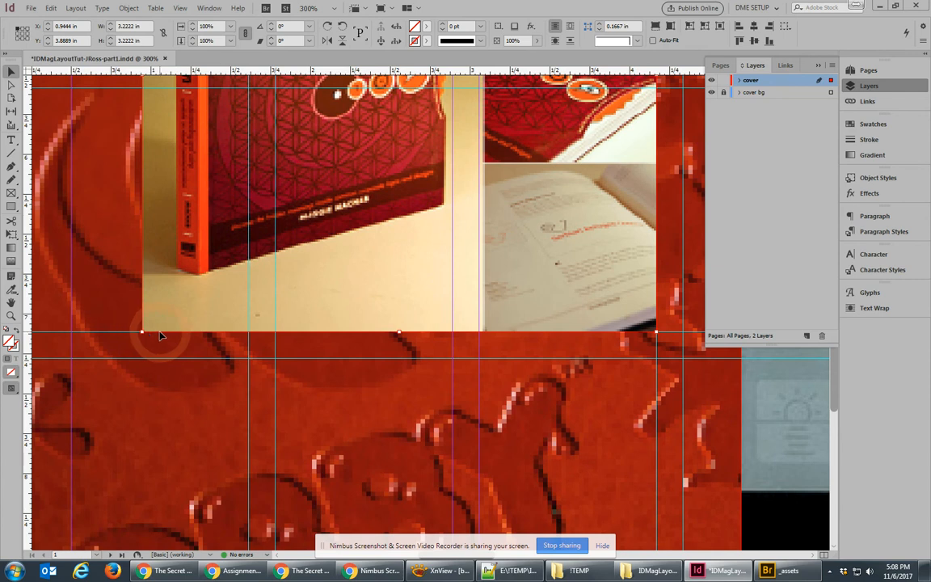
Enable Auto-Fit on the 1000 icons image and scale it to 1.8611 in square, its lower-left corner touching the decoding design image's upper-right corner.
{"action": "scroll", "coordinate": [501, 310], "scroll_direction": "down", "scroll_amount": 1}
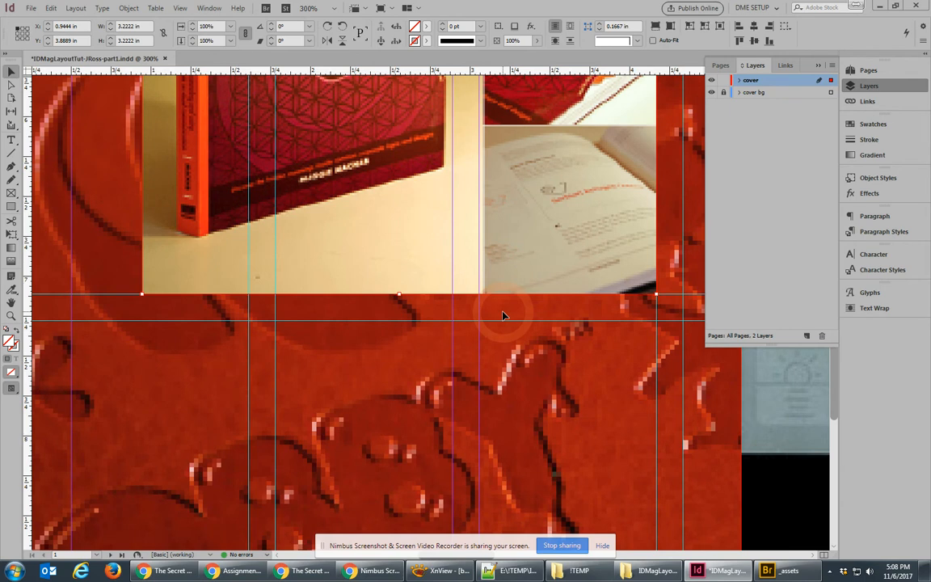
{"action": "scroll", "coordinate": [502, 315], "scroll_direction": "down", "scroll_amount": 5}
{"action": "left_click_drag", "start_coordinate": [604, 311], "coordinate": [233, 283]}
{"action": "left_click", "coordinate": [245, 211]}
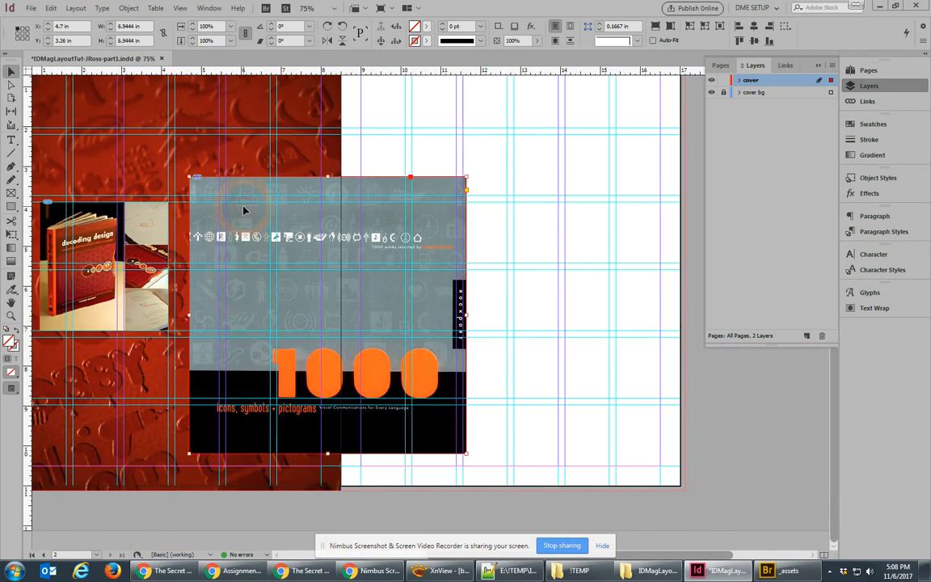
{"action": "left_click", "coordinate": [653, 41]}
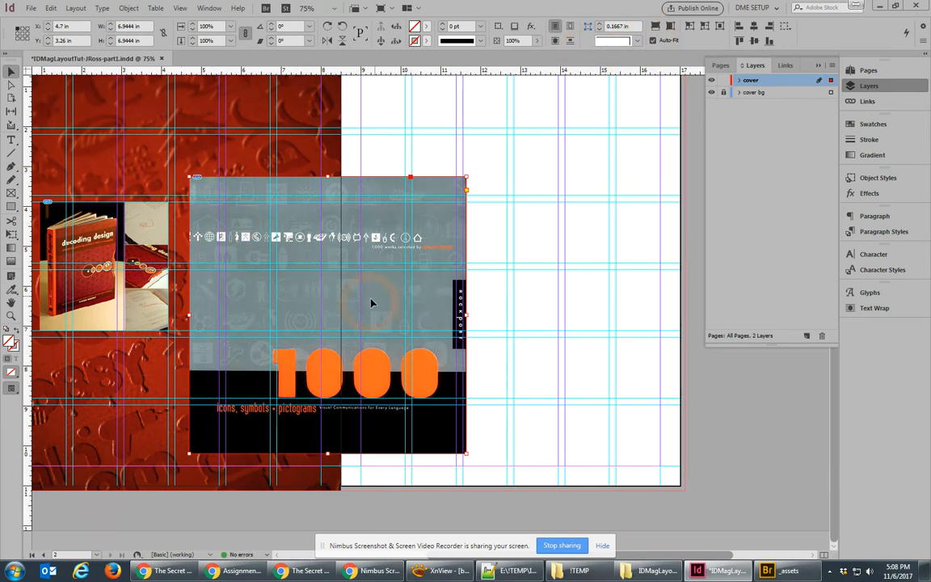
{"action": "left_click_drag", "start_coordinate": [462, 186], "coordinate": [218, 135]}
{"action": "scroll", "coordinate": [187, 191], "scroll_direction": "up", "scroll_amount": 5}
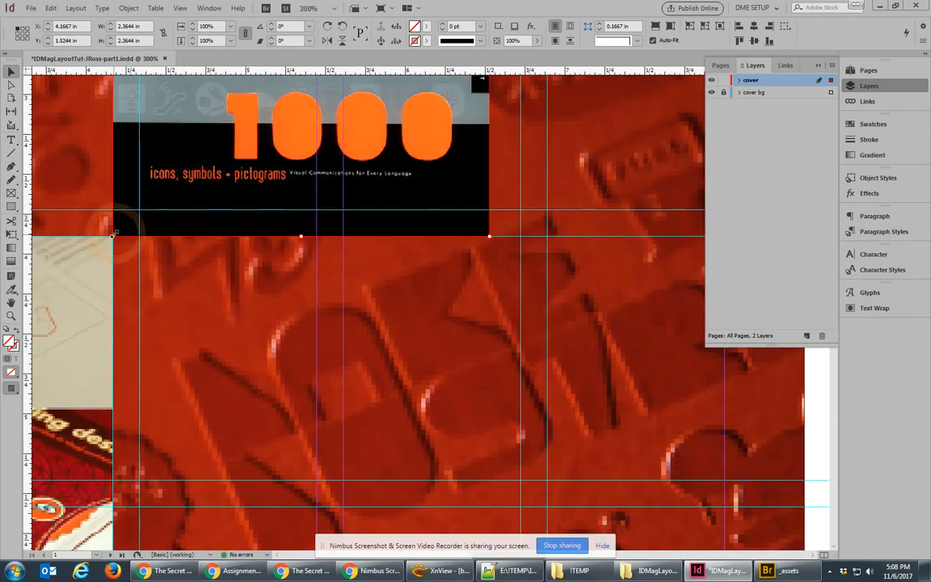
{"action": "scroll", "coordinate": [299, 127], "scroll_direction": "up", "scroll_amount": 4}
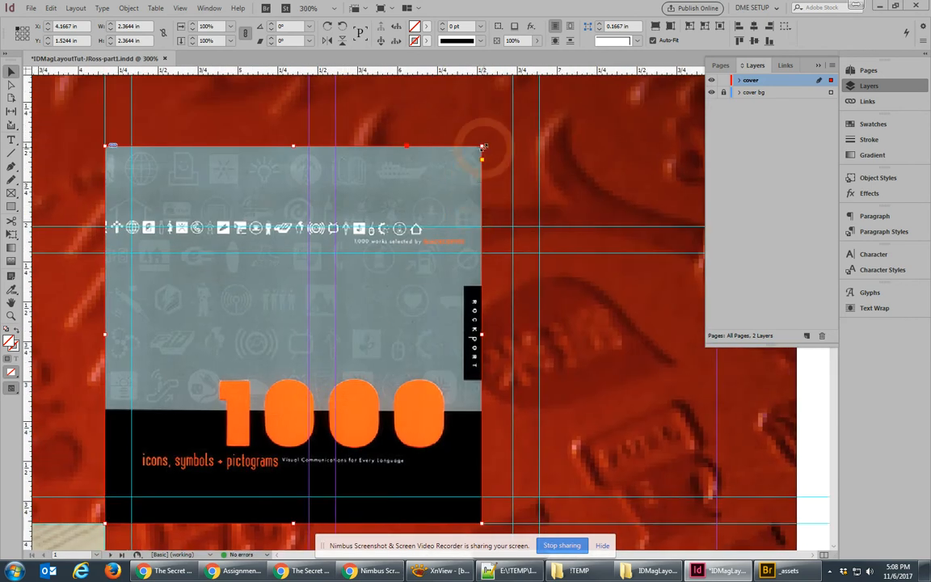
{"action": "left_click_drag", "start_coordinate": [482, 148], "coordinate": [402, 226]}
Move both book images together down the left page to X 0.944 in, Y 3.5573 in, aligning their shared corner with the guides.
{"action": "scroll", "coordinate": [235, 357], "scroll_direction": "down", "scroll_amount": 4}
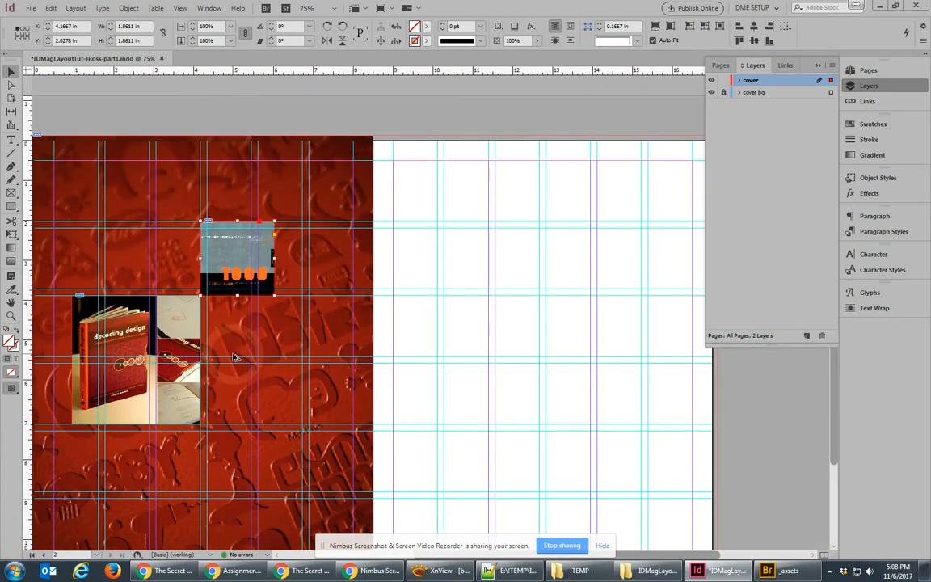
{"action": "left_click_drag", "start_coordinate": [220, 357], "coordinate": [384, 352]}
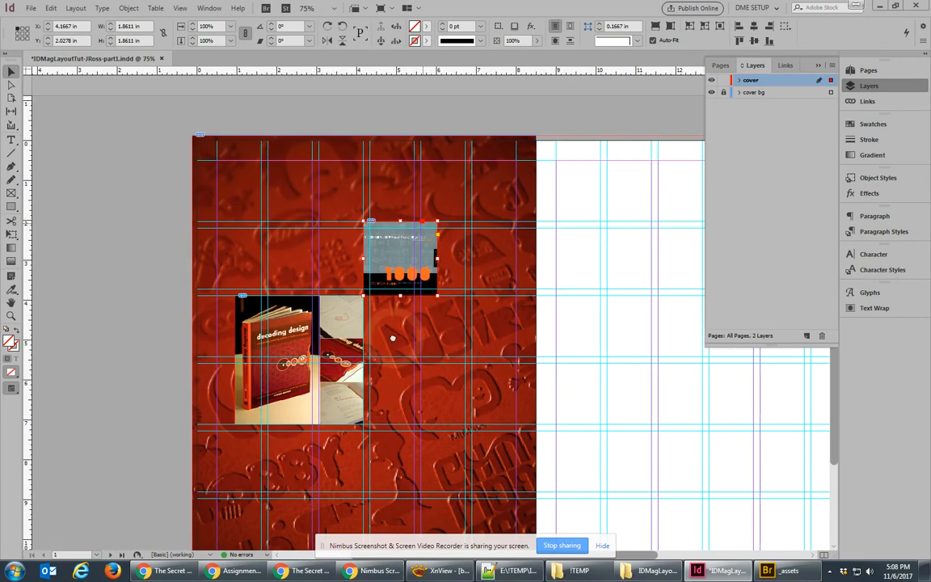
{"action": "left_click_drag", "start_coordinate": [338, 323], "coordinate": [319, 255]}
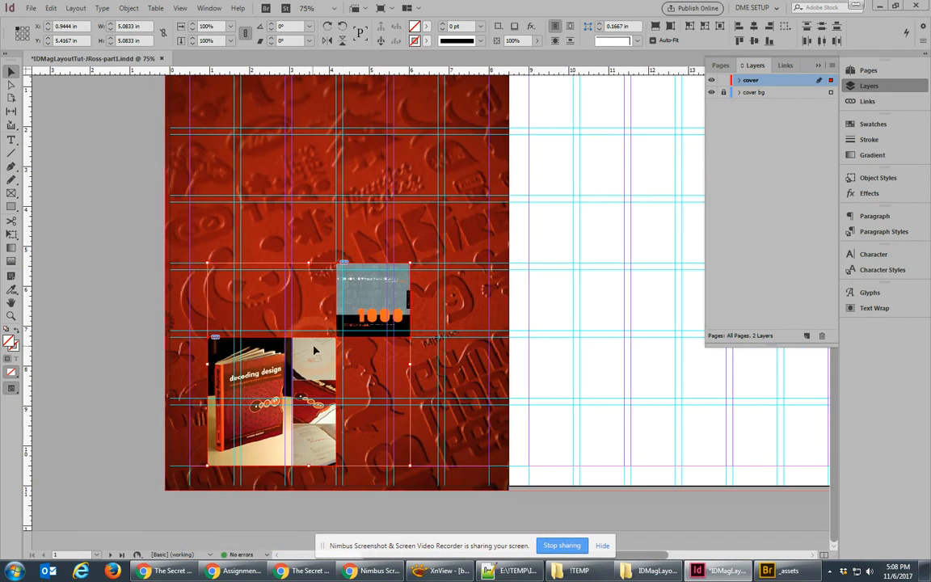
{"action": "left_click_drag", "start_coordinate": [310, 363], "coordinate": [312, 296]}
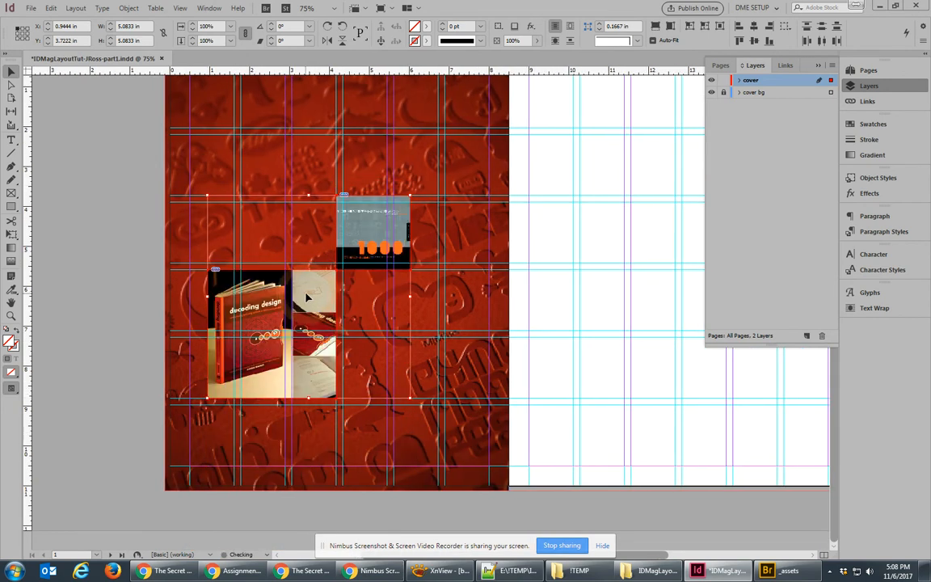
{"action": "left_click_drag", "start_coordinate": [263, 250], "coordinate": [286, 250]}
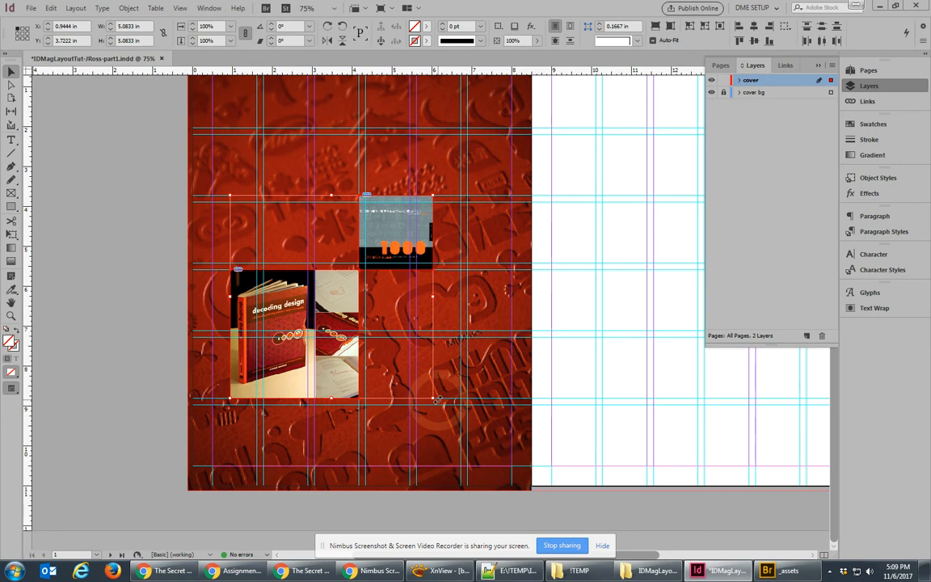
{"action": "left_click_drag", "start_coordinate": [358, 226], "coordinate": [395, 243]}
{"action": "scroll", "coordinate": [381, 273], "scroll_direction": "up", "scroll_amount": 7}
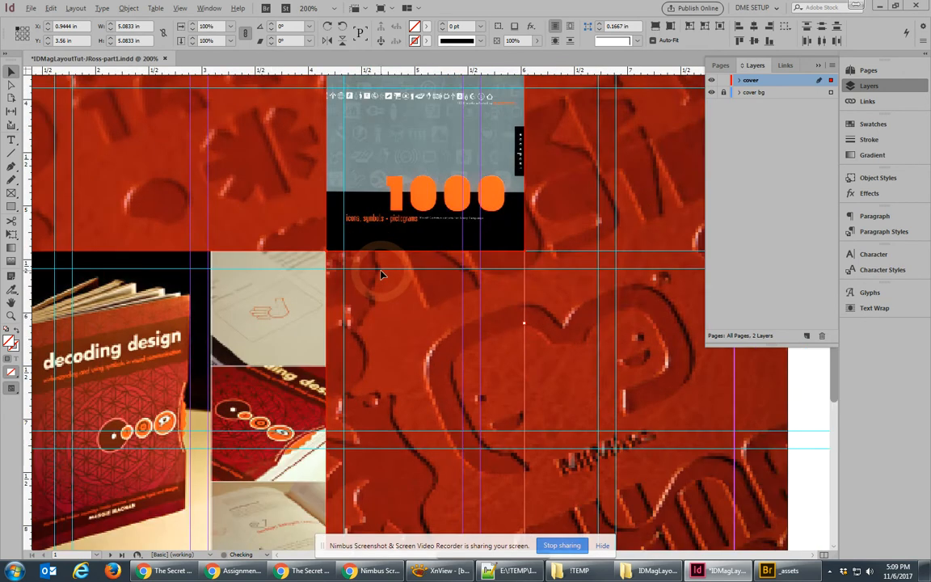
{"action": "mouse_move", "coordinate": [201, 233]}
{"action": "left_mouse_down"}
{"action": "mouse_move", "coordinate": [191, 235]}
{"action": "mouse_move", "coordinate": [208, 235]}
{"action": "left_mouse_up"}
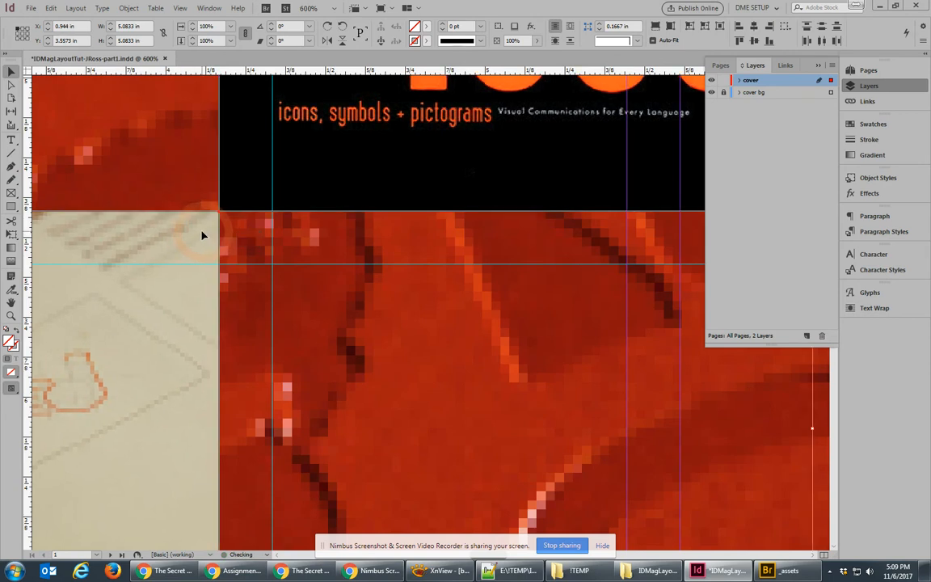
Scale down only the 1000 icons image until its top edge meets the guide, keeping its lower-left corner fixed, and deselect it.
{"action": "scroll", "coordinate": [251, 274], "scroll_direction": "down", "scroll_amount": 2}
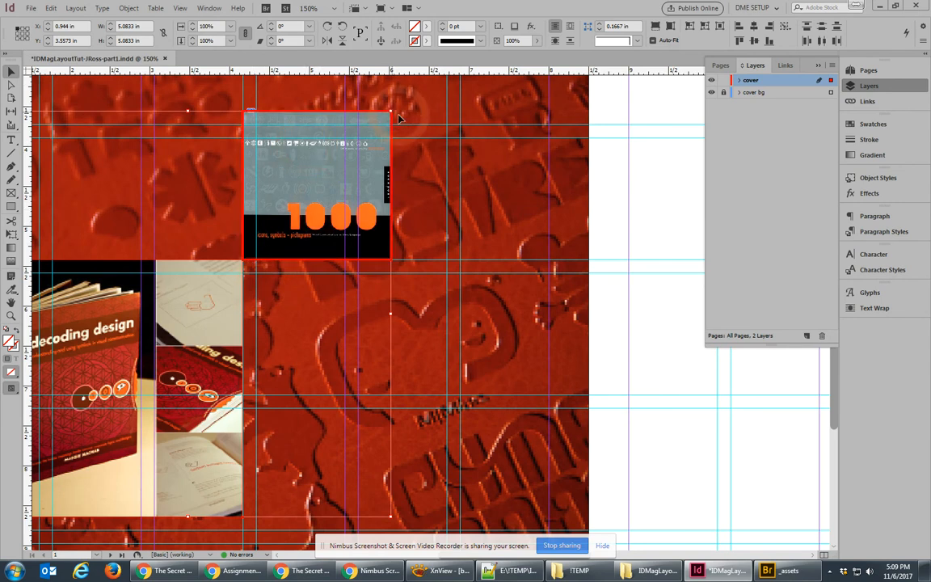
{"action": "left_click", "coordinate": [437, 119]}
{"action": "left_click_drag", "start_coordinate": [390, 111], "coordinate": [377, 123]}
{"action": "left_click", "coordinate": [315, 281]}
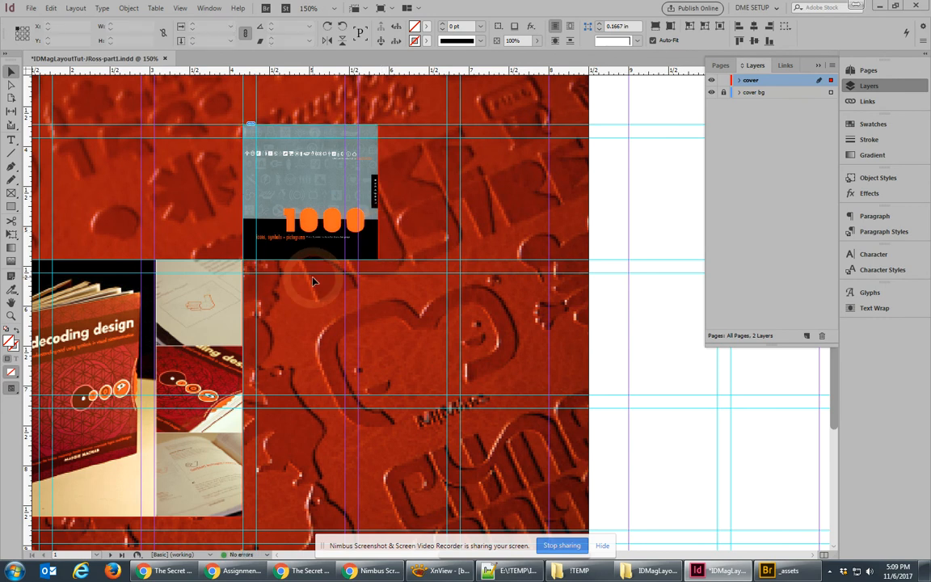
Place golden ratio-white.ai from the Bridge assets folder over the spread at about X 1.9 in, Y 2.58 in.
{"action": "scroll", "coordinate": [277, 349], "scroll_direction": "down", "scroll_amount": 3}
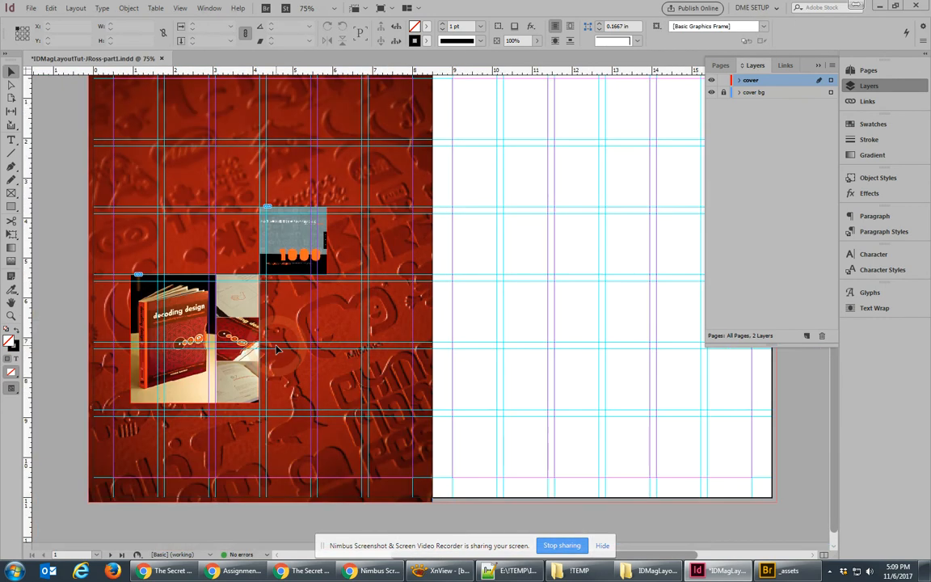
{"action": "left_click", "coordinate": [777, 571]}
{"action": "left_click", "coordinate": [667, 379]}
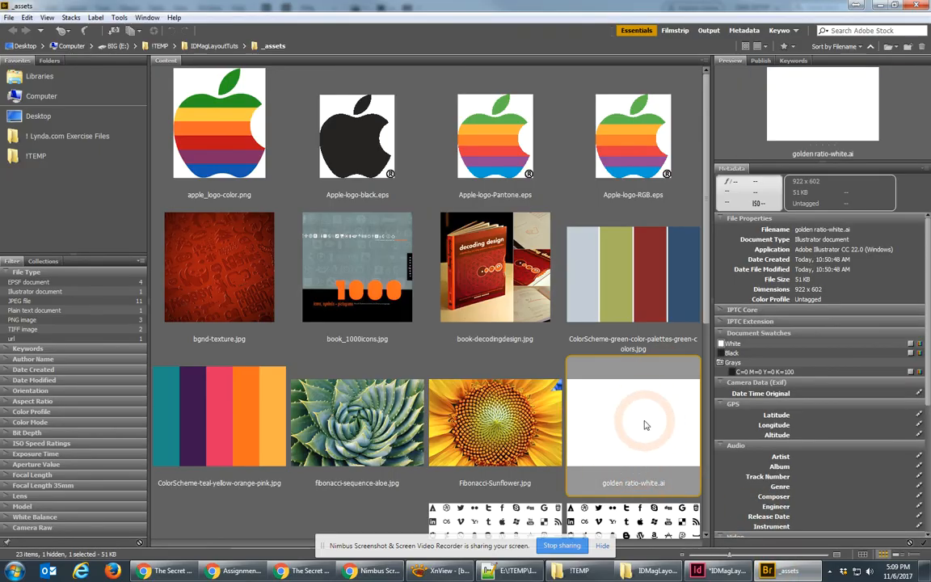
{"action": "left_click_drag", "start_coordinate": [646, 426], "coordinate": [168, 149]}
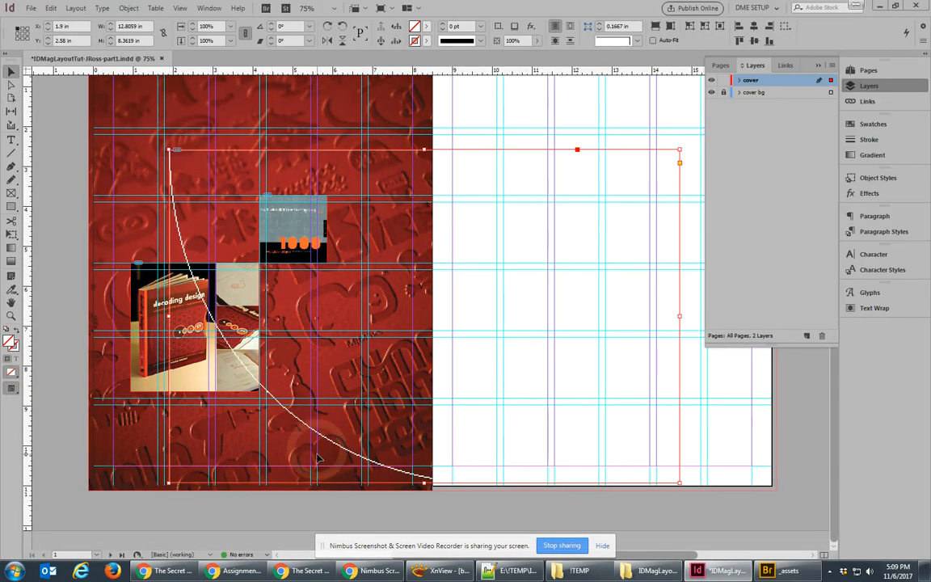
Move the golden ratio graphic over the left page to about X -5.903 in, Y 2.0278 in, with its spiral beside the book images.
{"action": "left_click_drag", "start_coordinate": [314, 410], "coordinate": [274, 346]}
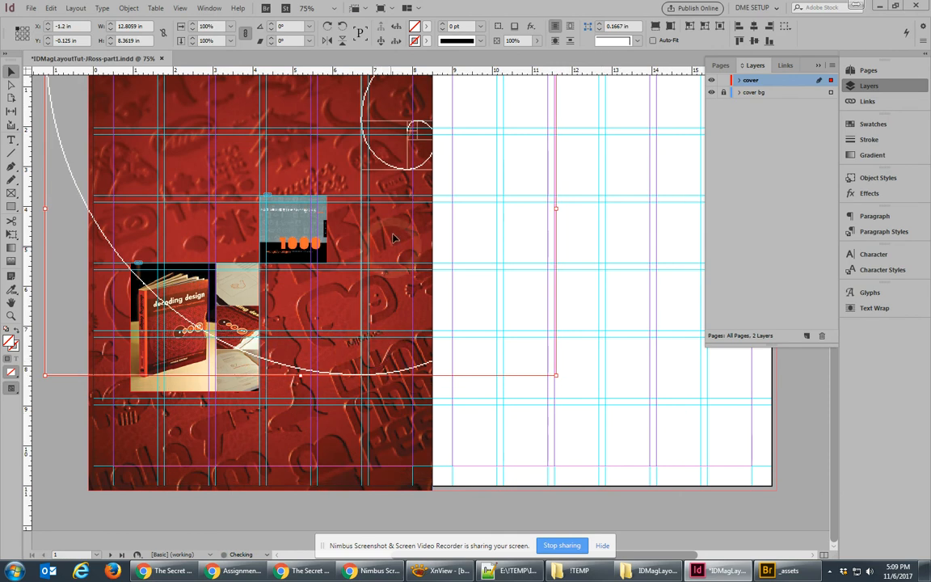
{"action": "left_click_drag", "start_coordinate": [400, 171], "coordinate": [227, 242]}
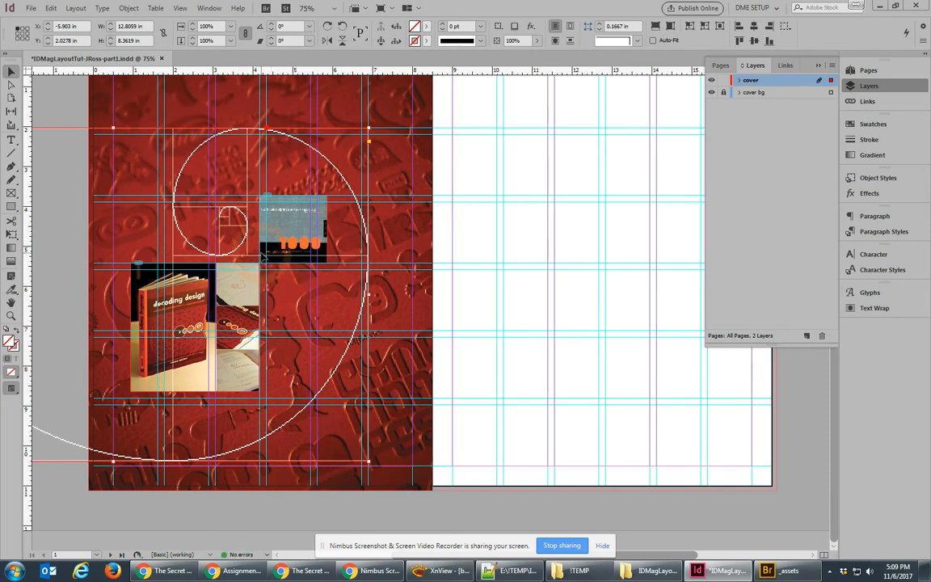
Switch the display performance to high quality for a close view of the corner below the golden ratio's small spiral.
{"action": "scroll", "coordinate": [250, 257], "scroll_direction": "up", "scroll_amount": 4, "text": "alt"}
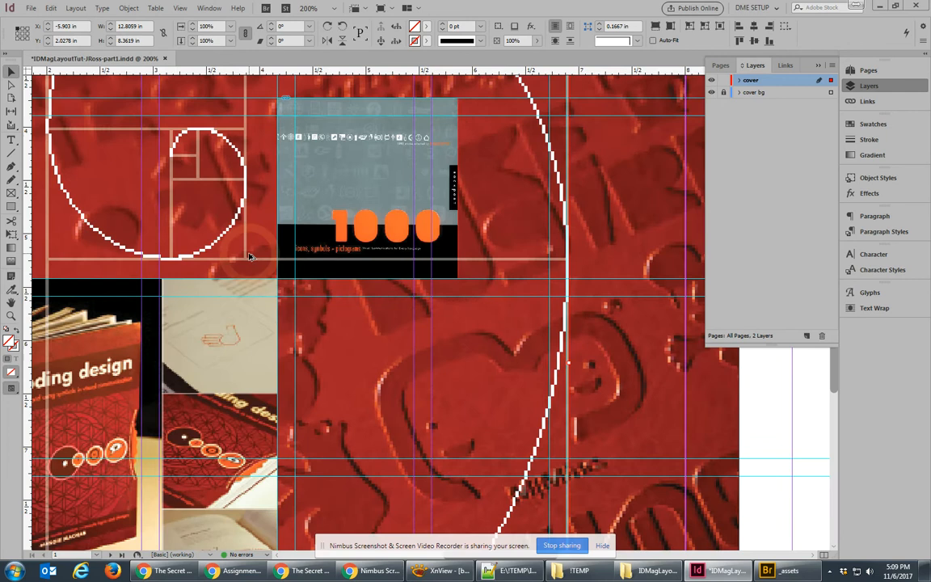
{"action": "scroll", "coordinate": [251, 256], "scroll_direction": "up", "scroll_amount": 6, "text": "alt"}
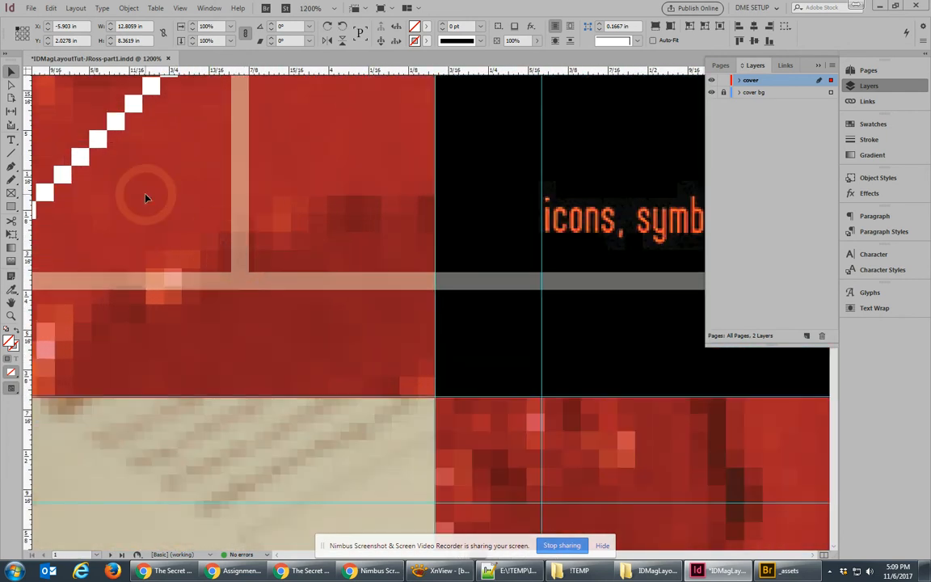
{"action": "left_click_drag", "start_coordinate": [123, 152], "coordinate": [393, 279]}
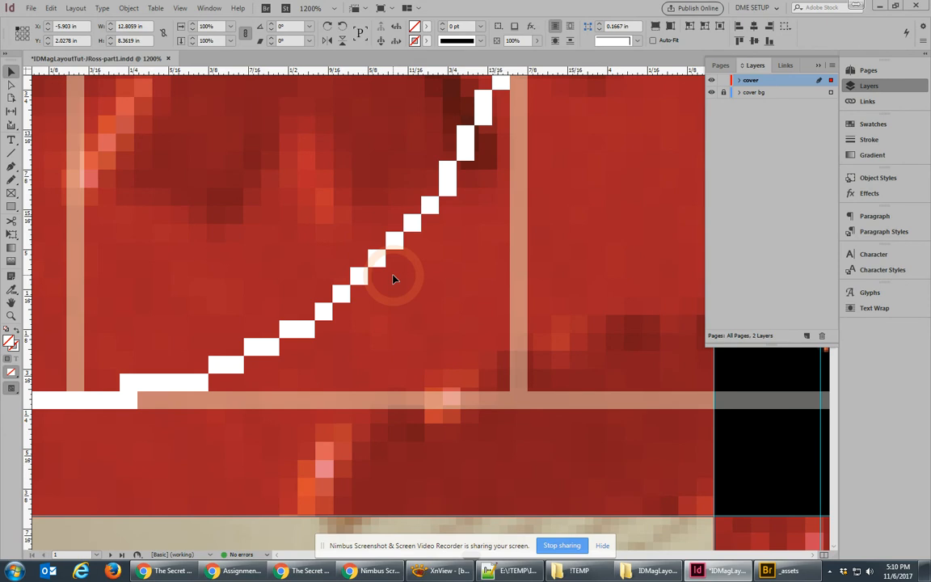
{"action": "left_click", "coordinate": [179, 8]}
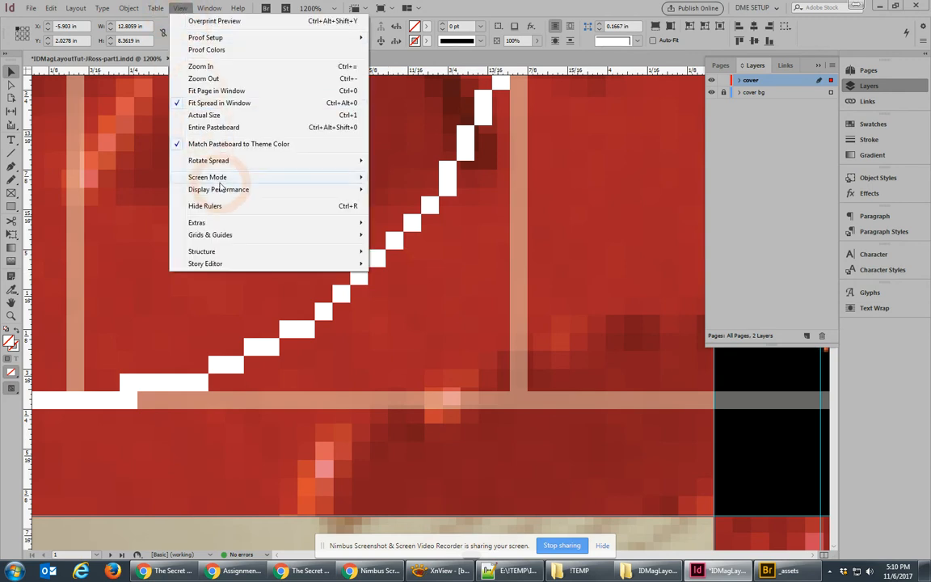
{"action": "mouse_move", "coordinate": [270, 194]}
{"action": "left_click", "coordinate": [416, 212]}
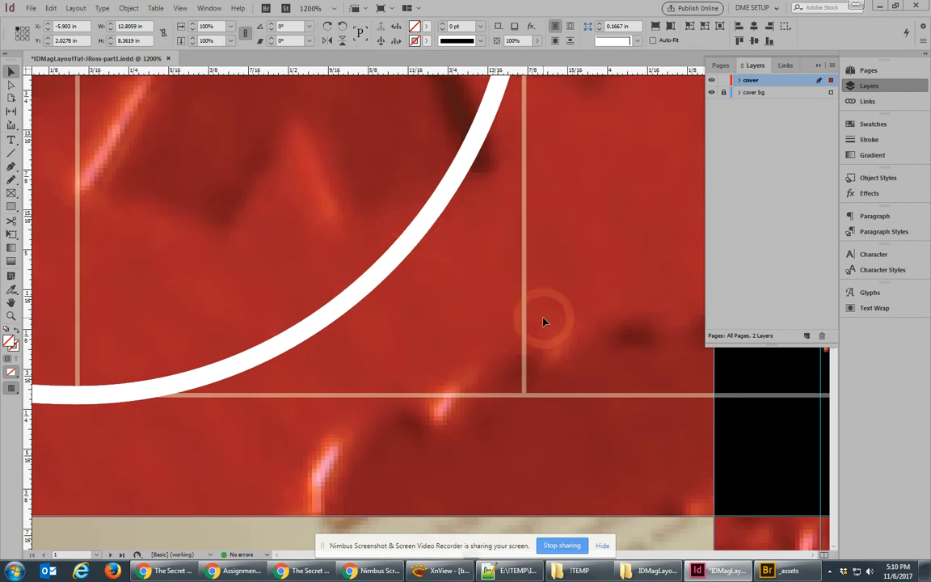
Move the golden ratio graphic to about X -5.61 in, Y 2.215 in, so its inner rectangle's corner meets the book images' shared corner.
{"action": "mouse_move", "coordinate": [515, 322]}
{"action": "left_mouse_down"}
{"action": "mouse_move", "coordinate": [554, 371]}
{"action": "mouse_move", "coordinate": [576, 378]}
{"action": "mouse_move", "coordinate": [490, 389]}
{"action": "mouse_move", "coordinate": [557, 308]}
{"action": "mouse_move", "coordinate": [565, 338]}
{"action": "mouse_move", "coordinate": [499, 388]}
{"action": "mouse_move", "coordinate": [529, 329]}
{"action": "left_mouse_up"}
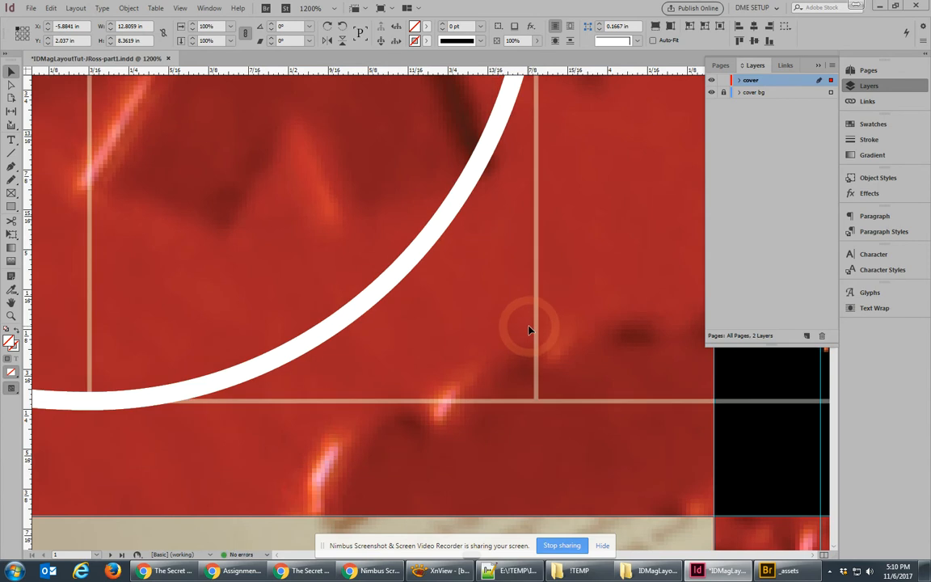
{"action": "scroll", "coordinate": [656, 444], "scroll_direction": "up", "scroll_amount": 1}
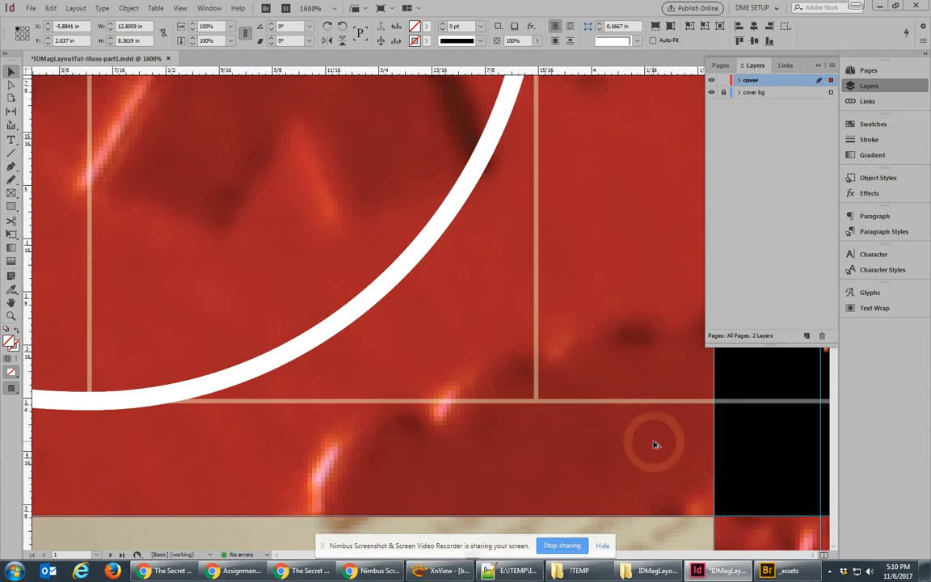
{"action": "scroll", "coordinate": [656, 445], "scroll_direction": "up", "scroll_amount": 2}
{"action": "left_click_drag", "start_coordinate": [655, 443], "coordinate": [418, 237]}
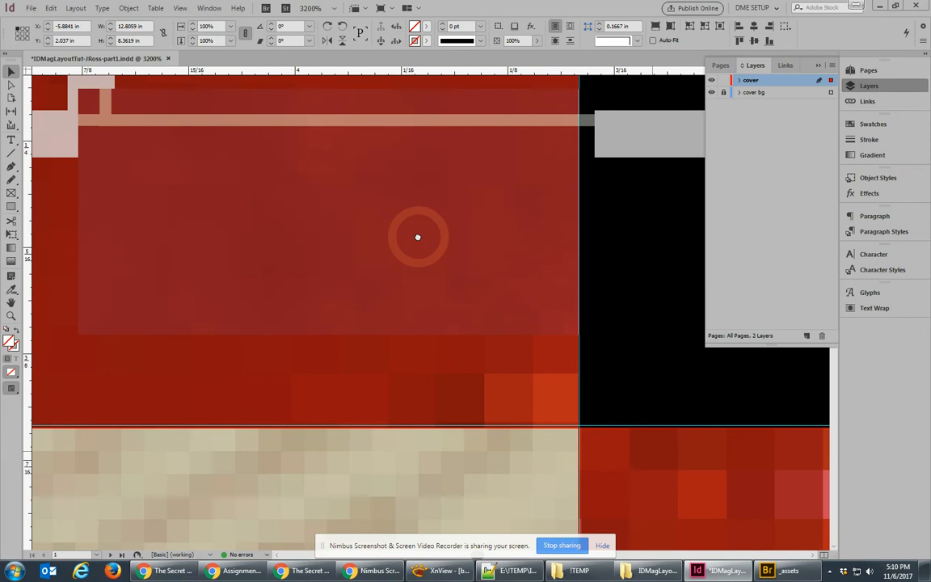
{"action": "left_click_drag", "start_coordinate": [562, 443], "coordinate": [561, 443]}
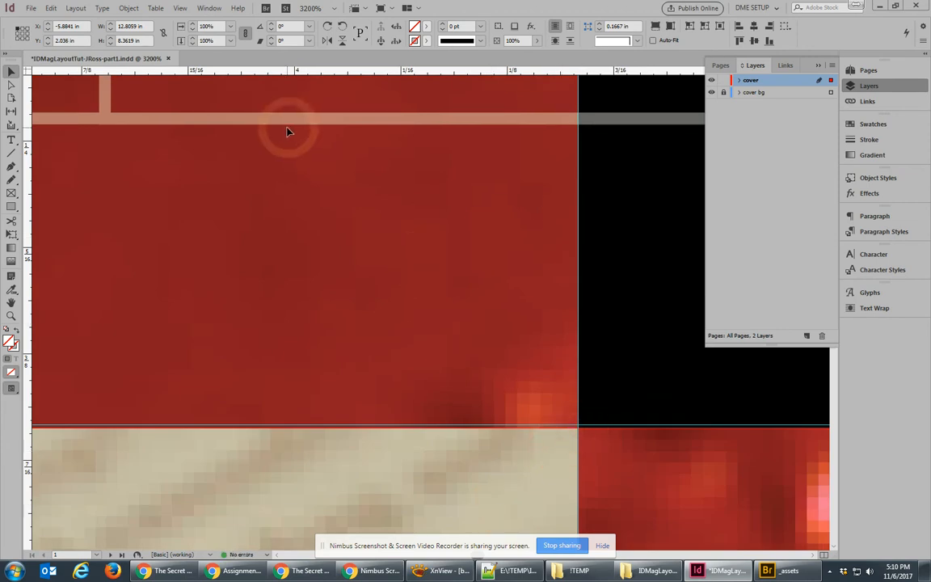
{"action": "left_click_drag", "start_coordinate": [270, 125], "coordinate": [310, 158]}
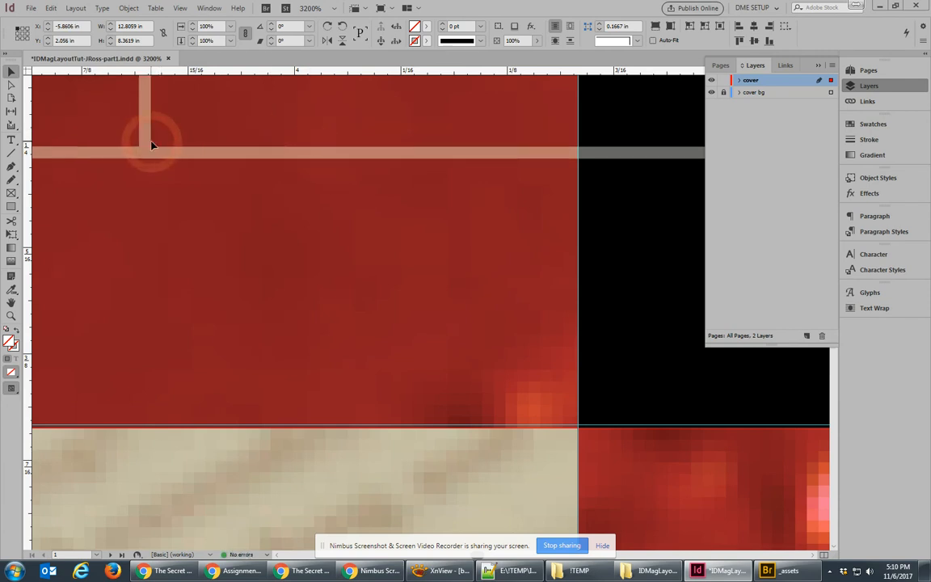
{"action": "left_click_drag", "start_coordinate": [150, 146], "coordinate": [578, 416]}
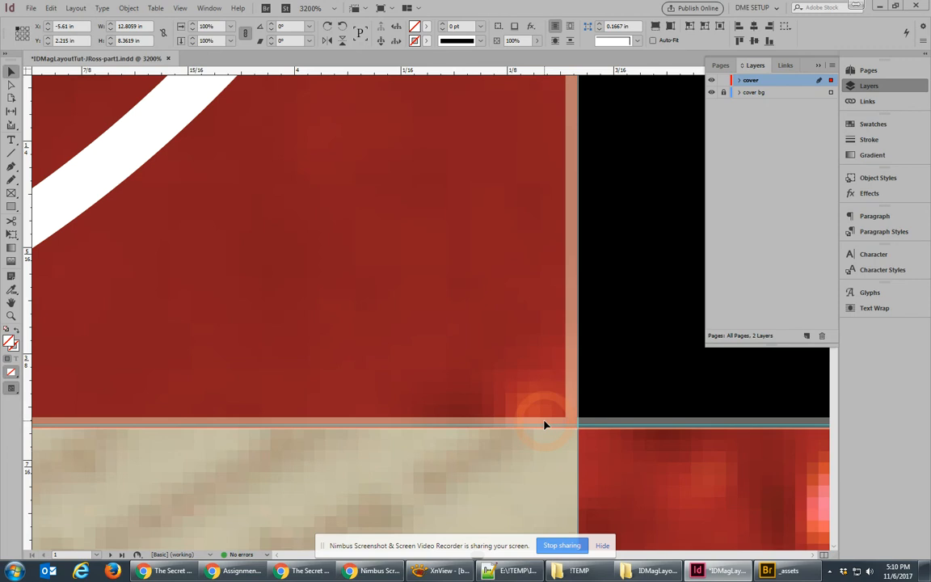
Reorder golden ratio-white.ai beneath both book images within the cover layer.
{"action": "left_click", "coordinate": [739, 82]}
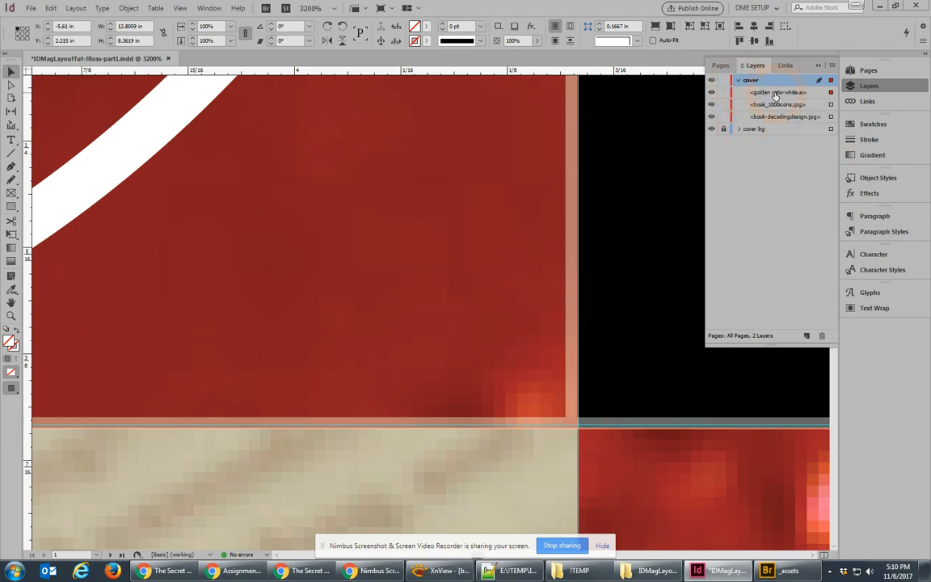
{"action": "left_click_drag", "start_coordinate": [775, 93], "coordinate": [778, 119]}
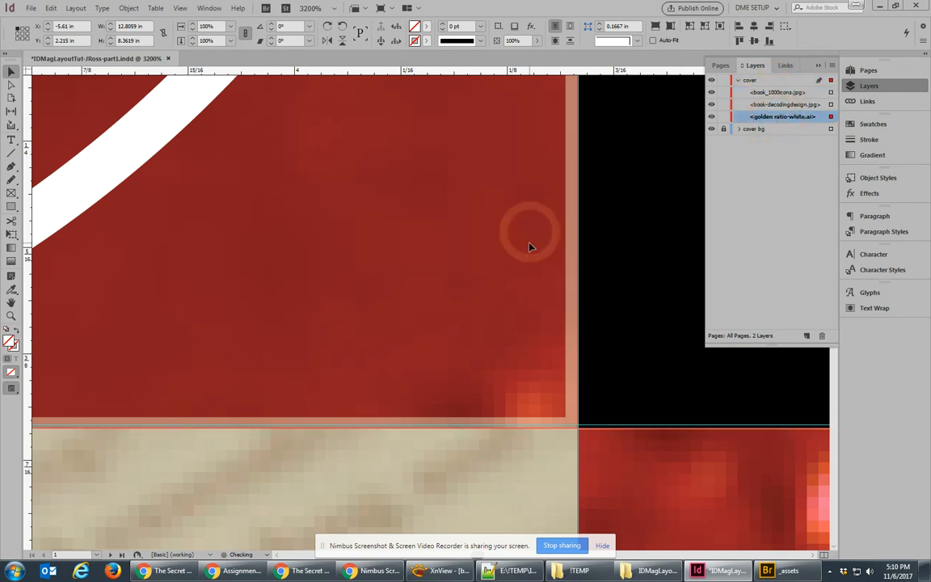
{"action": "right_click", "coordinate": [501, 354]}
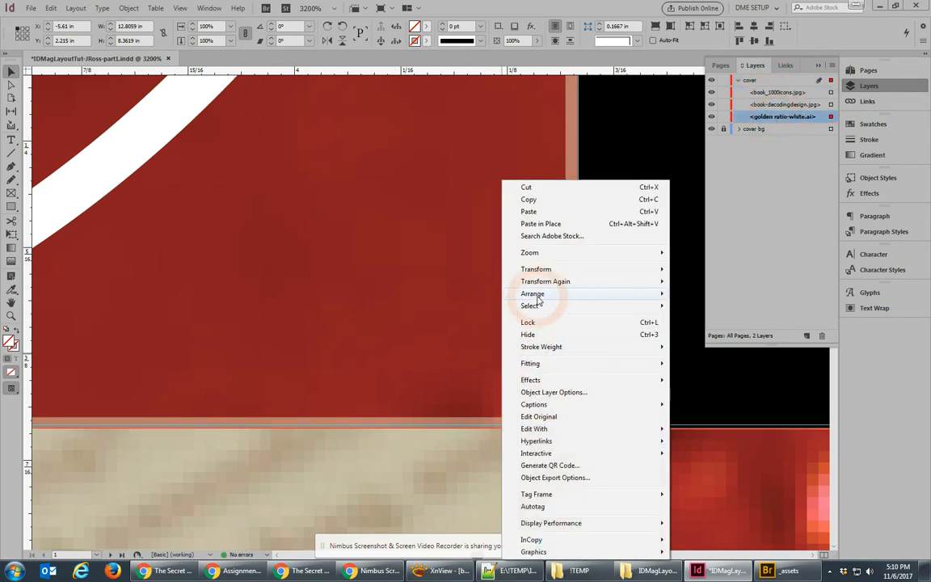
{"action": "mouse_move", "coordinate": [538, 300]}
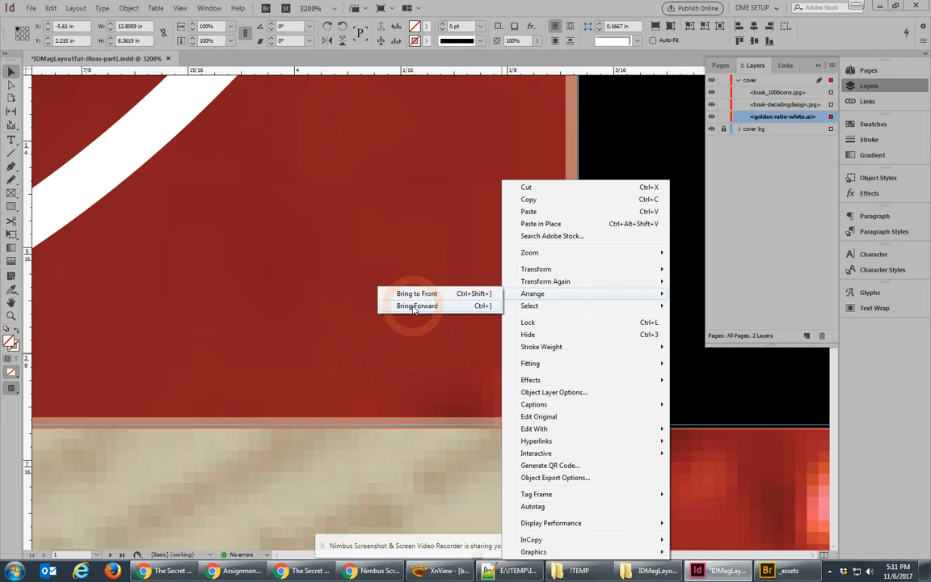
{"action": "left_click", "coordinate": [447, 281]}
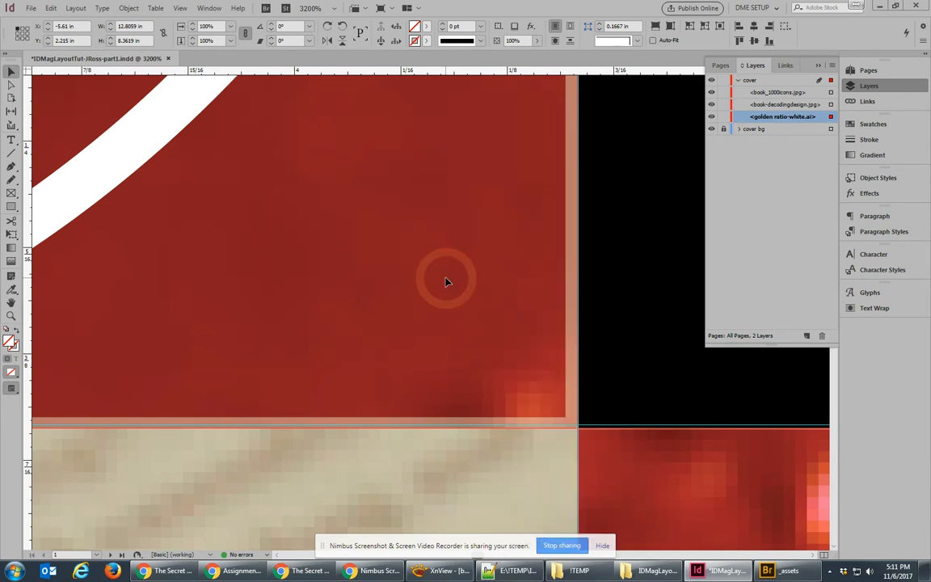
Nudge the book images' shared corner onto the horizontal guide and refit the golden ratio graphic at about X -5.609 in, Y 2.213 in.
{"action": "left_click", "coordinate": [570, 438]}
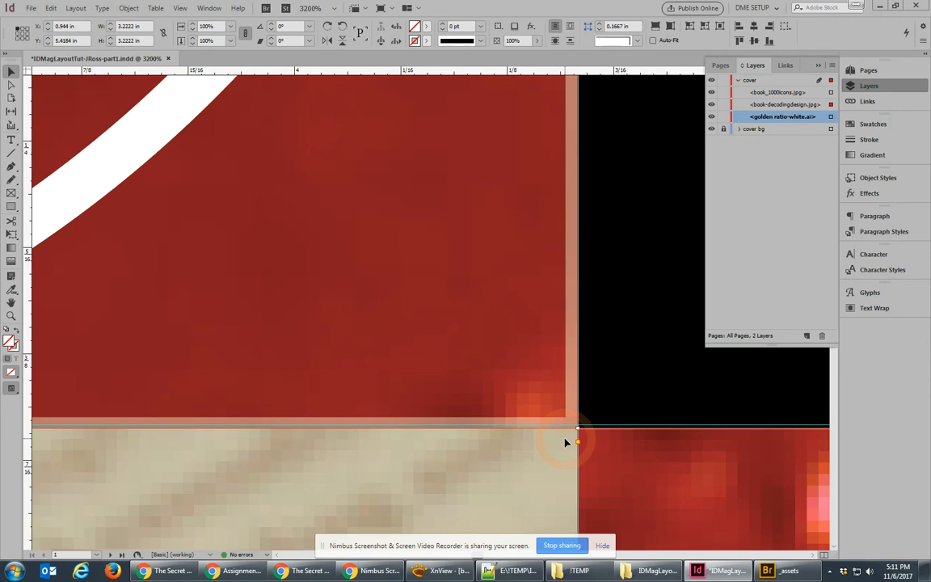
{"action": "left_click_drag", "start_coordinate": [565, 443], "coordinate": [600, 414]}
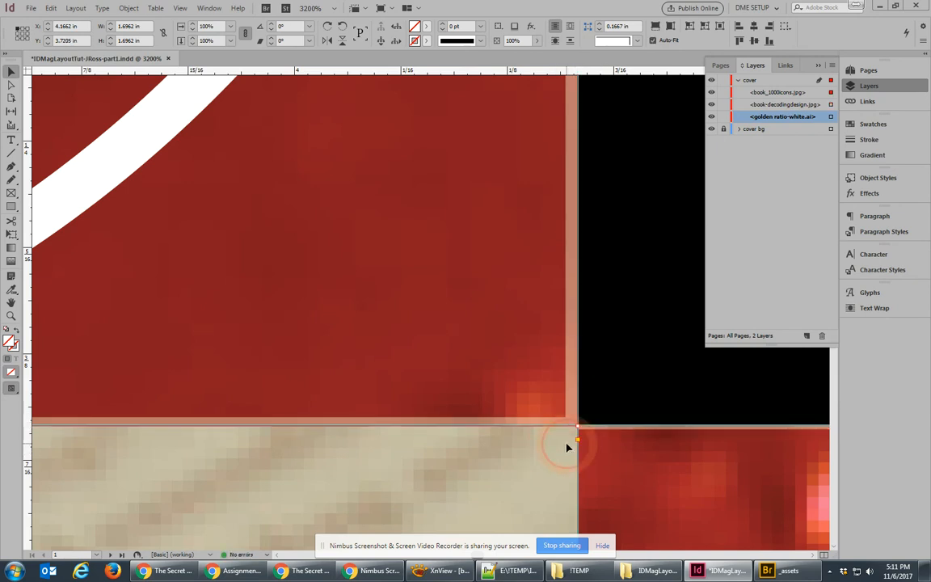
{"action": "left_click", "coordinate": [537, 404]}
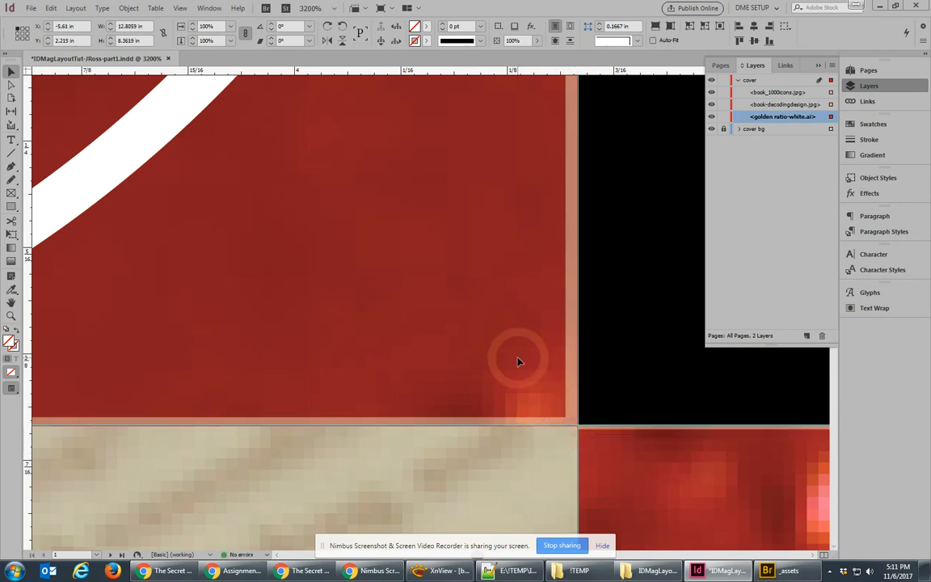
{"action": "left_click_drag", "start_coordinate": [519, 362], "coordinate": [516, 359]}
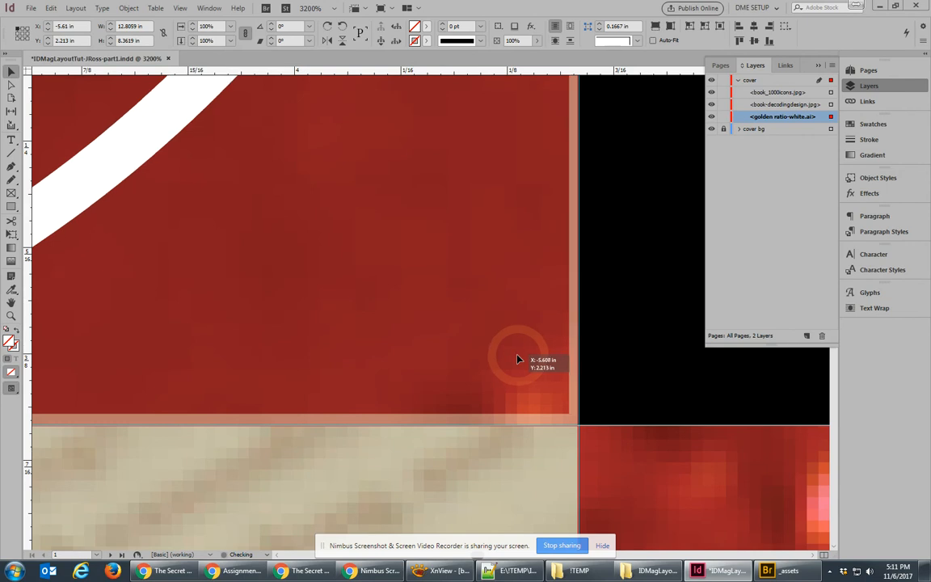
{"action": "left_click_drag", "start_coordinate": [516, 359], "coordinate": [520, 357]}
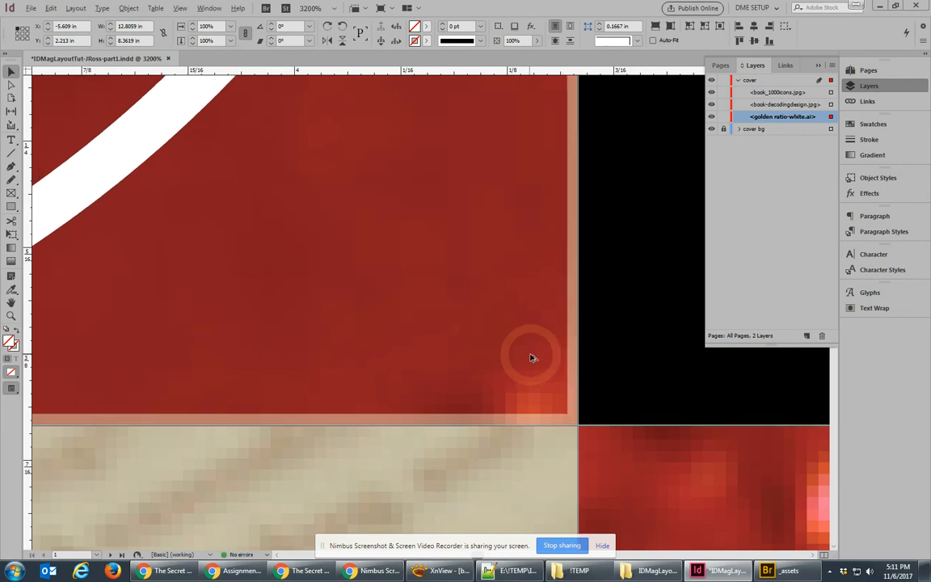
Crop the golden ratio frame's left side to the page bleed at X -0.125 in, leaving it 7.3219 in wide, and deselect it.
{"action": "scroll", "coordinate": [533, 358], "scroll_direction": "down", "scroll_amount": 2}
{"action": "scroll", "coordinate": [532, 358], "scroll_direction": "down", "scroll_amount": 3}
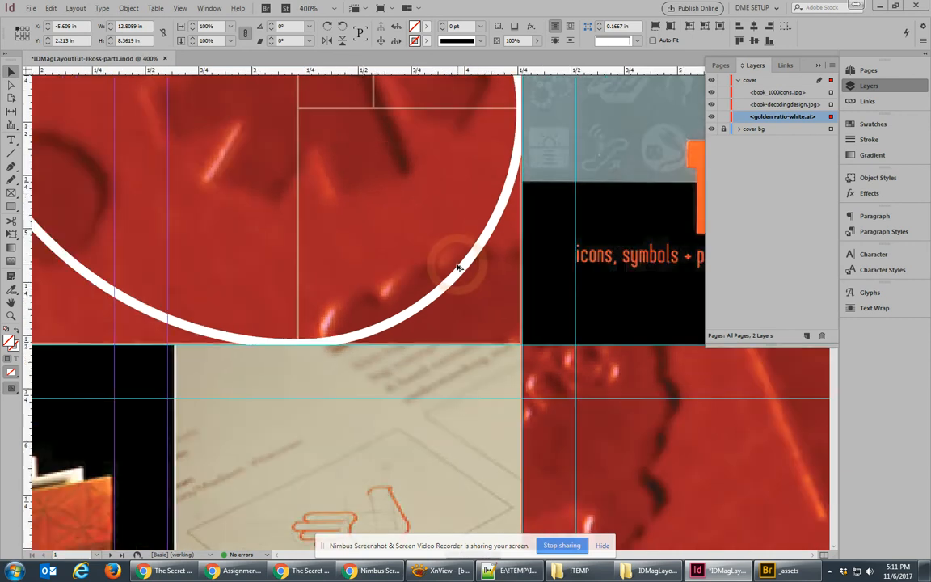
{"action": "scroll", "coordinate": [396, 216], "scroll_direction": "down", "scroll_amount": 2}
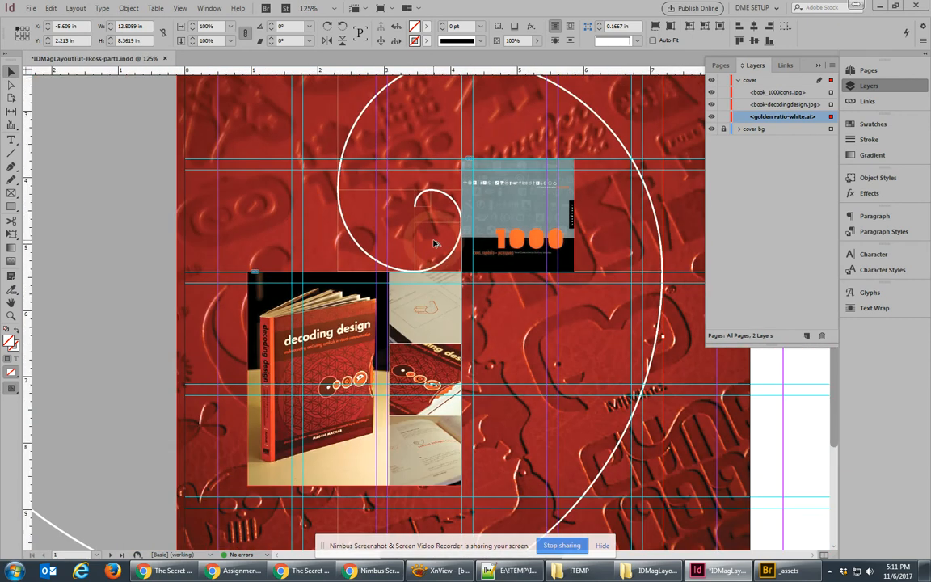
{"action": "left_click_drag", "start_coordinate": [381, 196], "coordinate": [427, 84]}
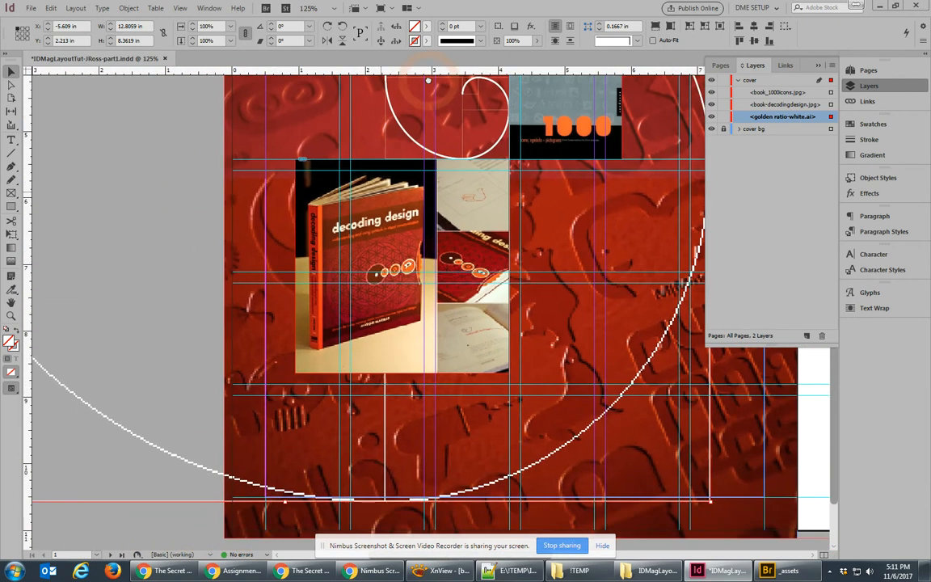
{"action": "scroll", "coordinate": [261, 372], "scroll_direction": "down", "scroll_amount": 1}
{"action": "left_click_drag", "start_coordinate": [109, 343], "coordinate": [312, 433]}
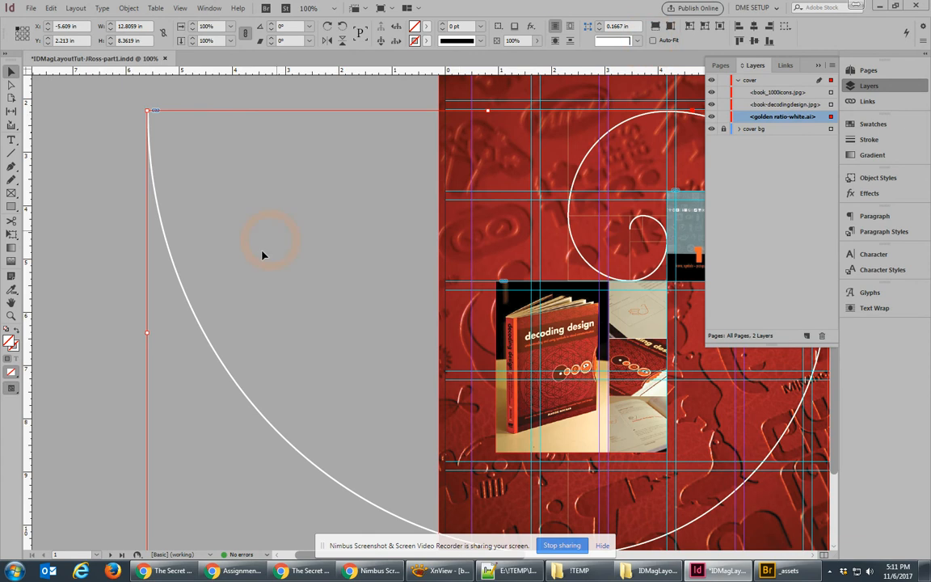
{"action": "left_click_drag", "start_coordinate": [146, 331], "coordinate": [439, 324]}
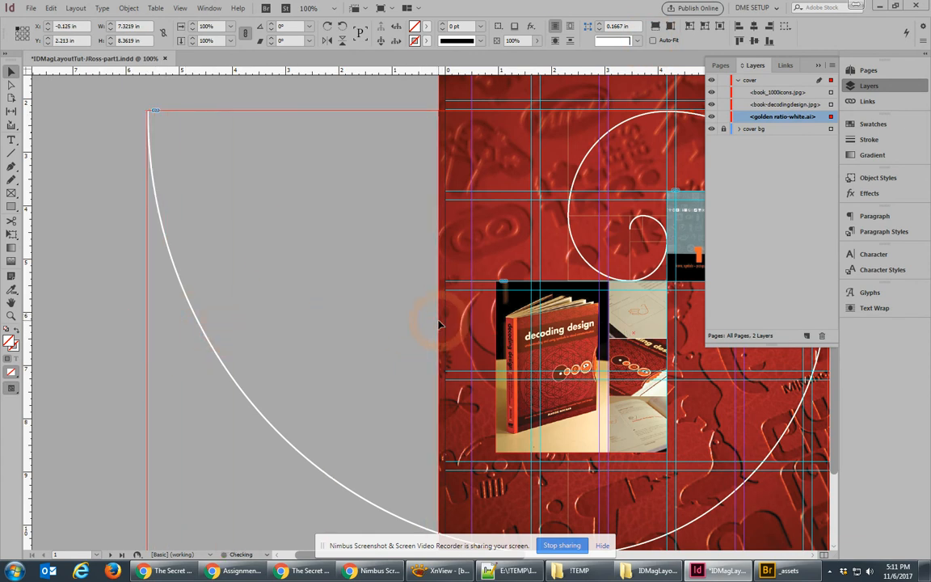
{"action": "left_click", "coordinate": [381, 313]}
Switch to the LogoLounge article in Chrome and copy its headline, "The Secret Life of Symbols".
{"action": "left_click_drag", "start_coordinate": [507, 273], "coordinate": [171, 307]}
{"action": "left_click_drag", "start_coordinate": [350, 353], "coordinate": [346, 216]}
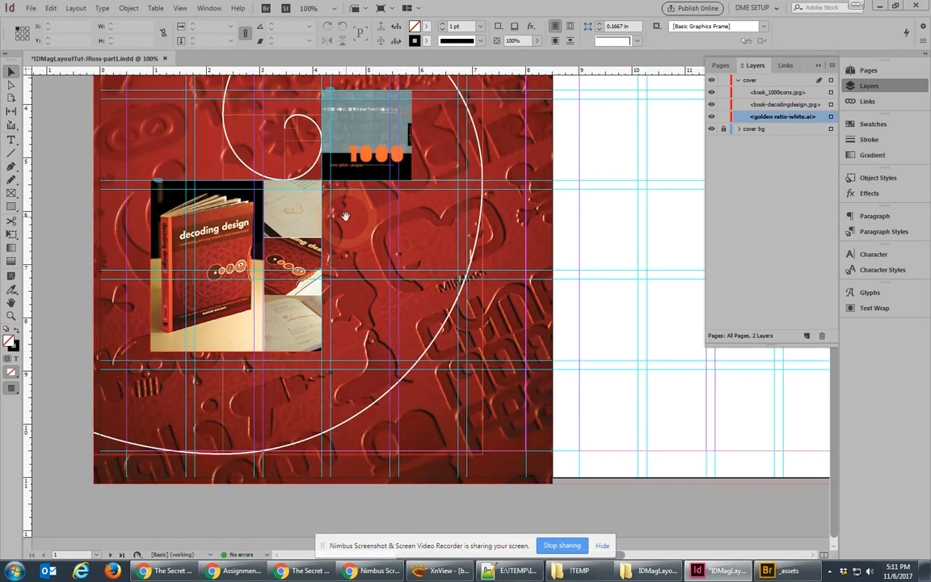
{"action": "left_click_drag", "start_coordinate": [355, 115], "coordinate": [406, 348]}
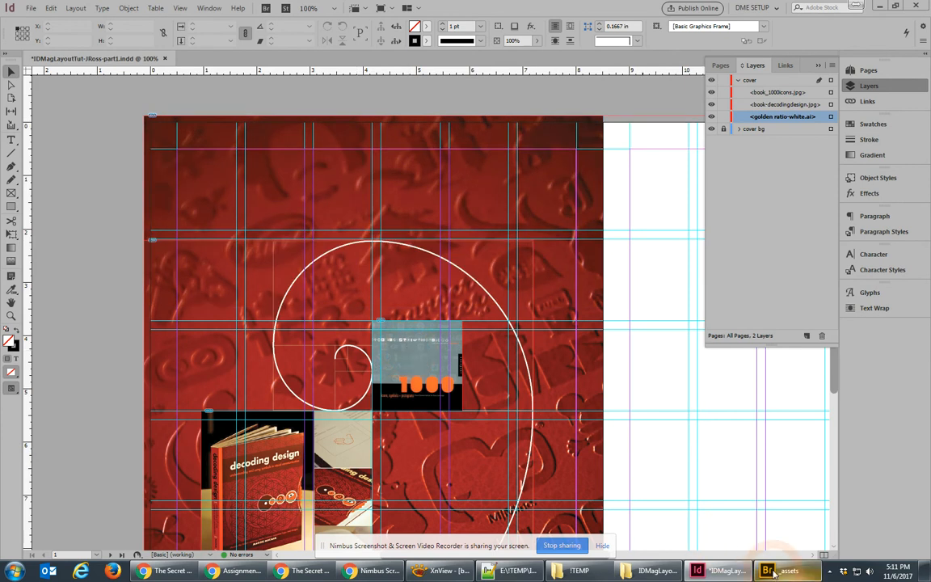
{"action": "mouse_move", "coordinate": [773, 572]}
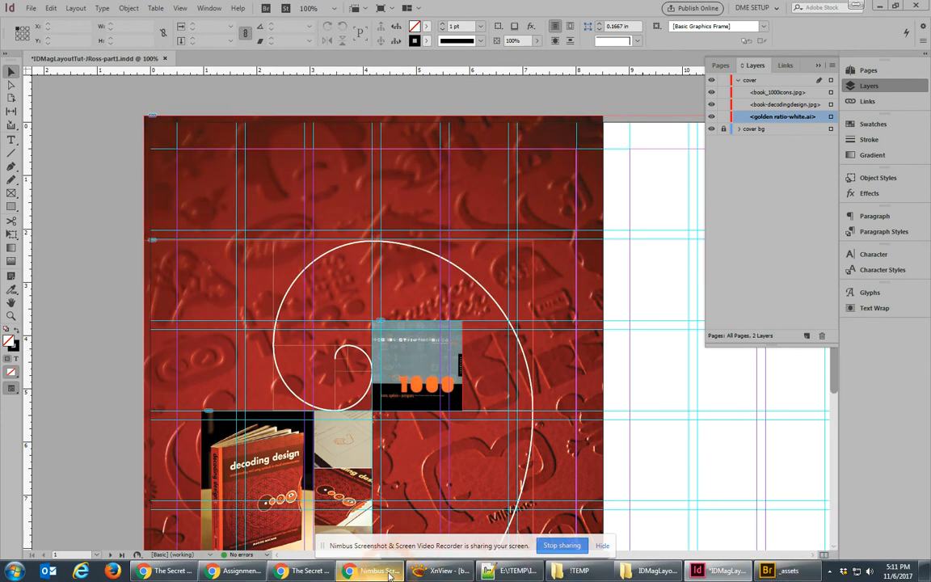
{"action": "left_click", "coordinate": [319, 572]}
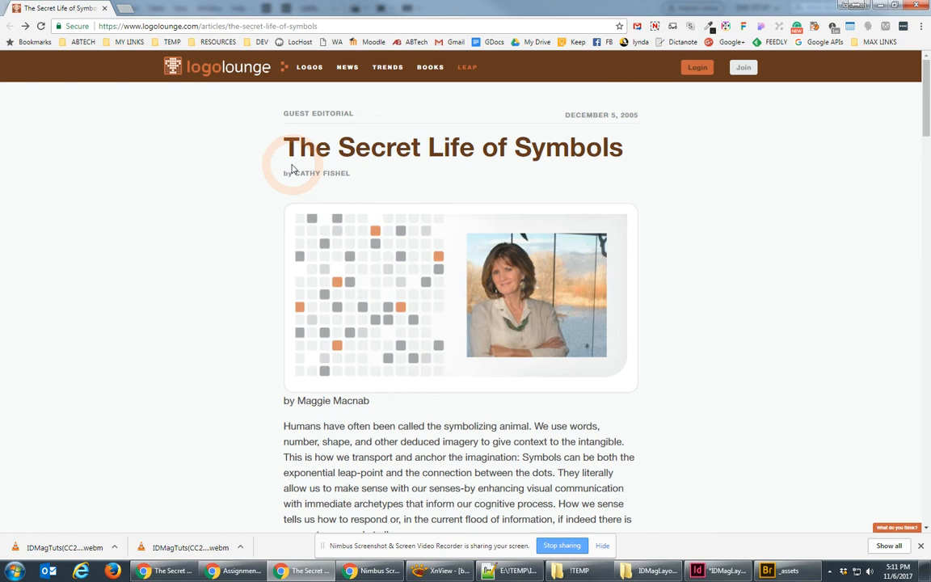
{"action": "left_click_drag", "start_coordinate": [289, 150], "coordinate": [624, 158]}
{"action": "key", "text": "ctrl+c"}
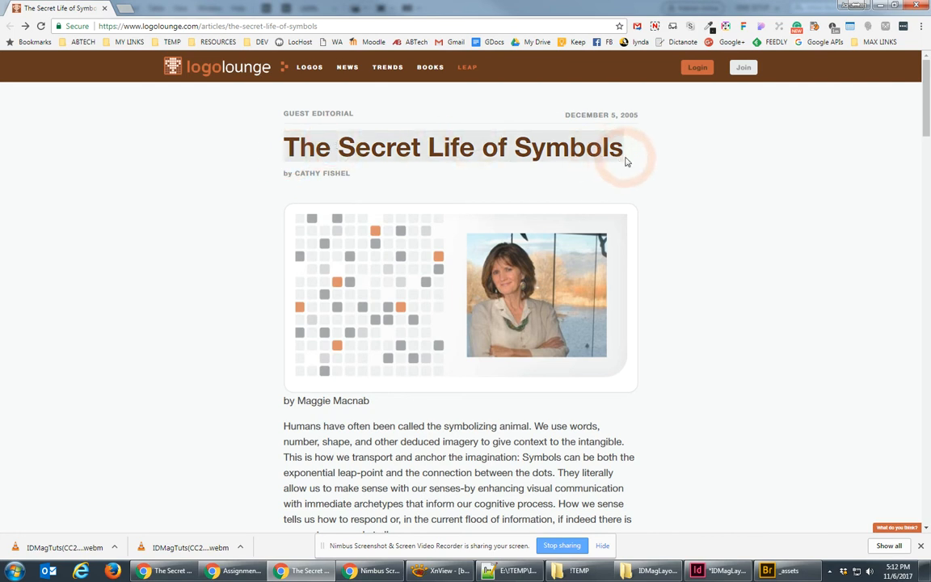
Return to InDesign, paste the headline as a text frame, and move it above the spiral to X 3.6667 in, Y 1.42 in.
{"action": "left_click", "coordinate": [715, 567]}
{"action": "key", "text": "ctrl+v"}
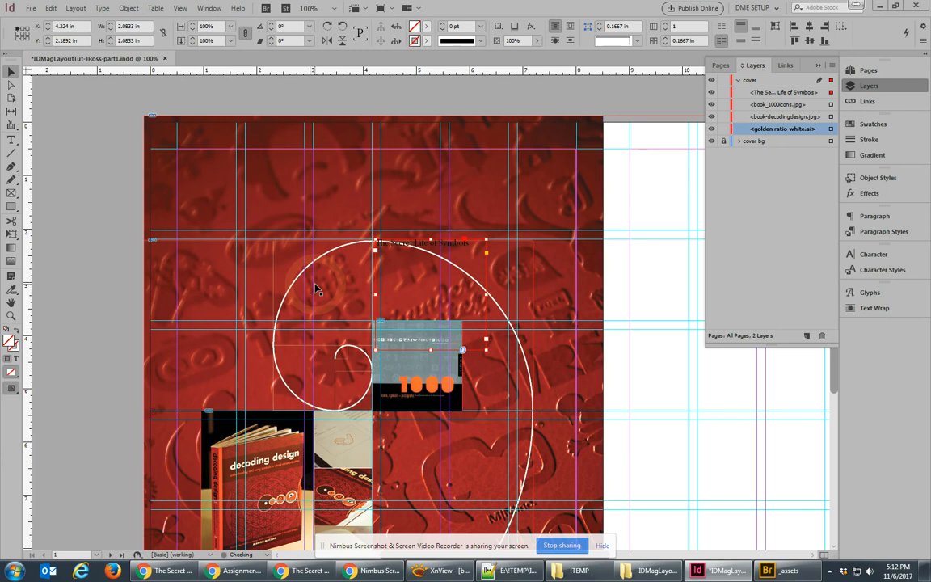
{"action": "left_click_drag", "start_coordinate": [398, 253], "coordinate": [368, 211]}
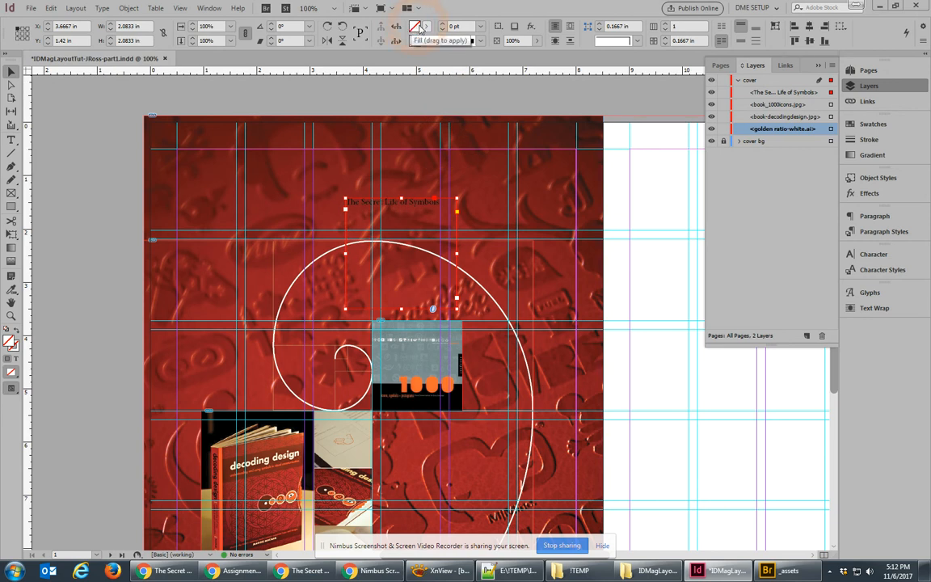
Set the headline's text fill to the [Paper] swatch.
{"action": "left_click", "coordinate": [427, 31]}
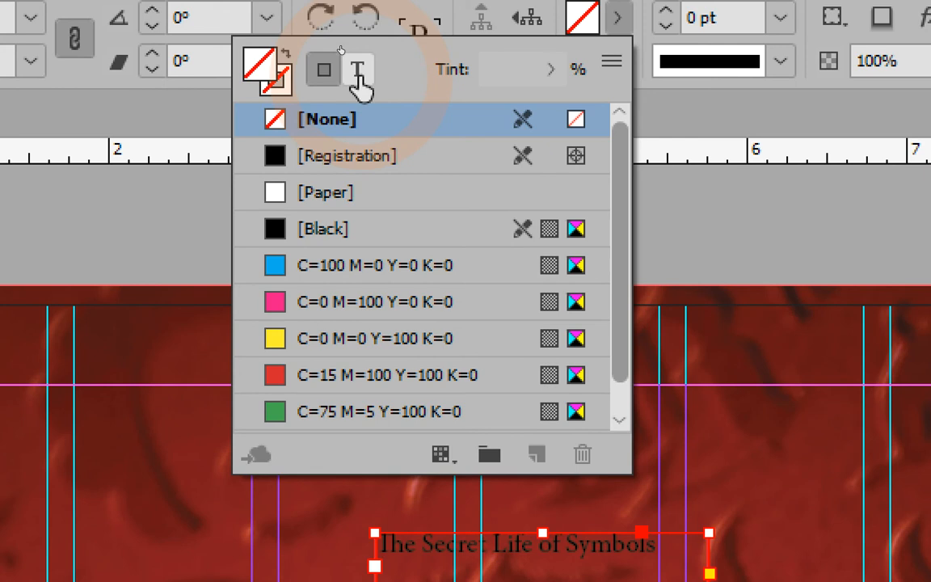
{"action": "left_click", "coordinate": [358, 81]}
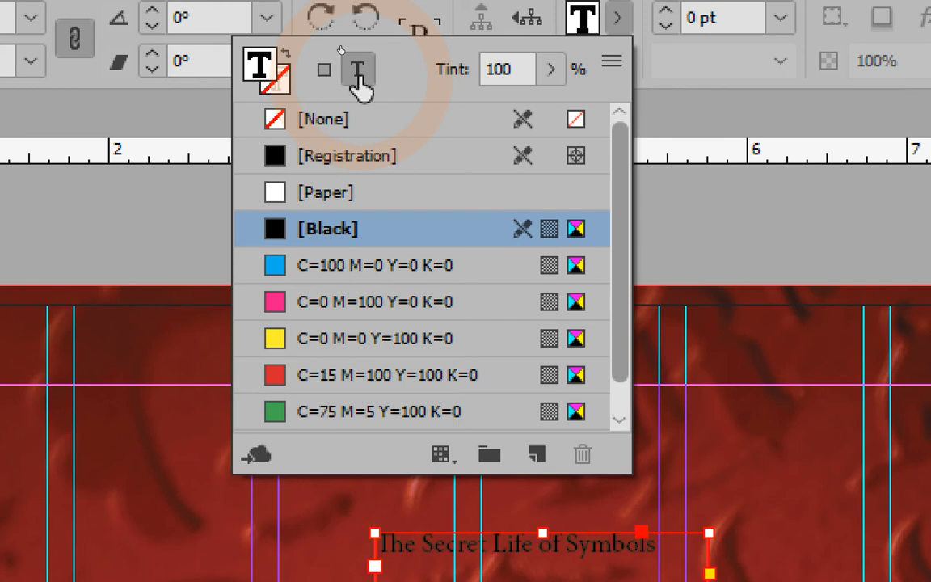
{"action": "left_click", "coordinate": [315, 194]}
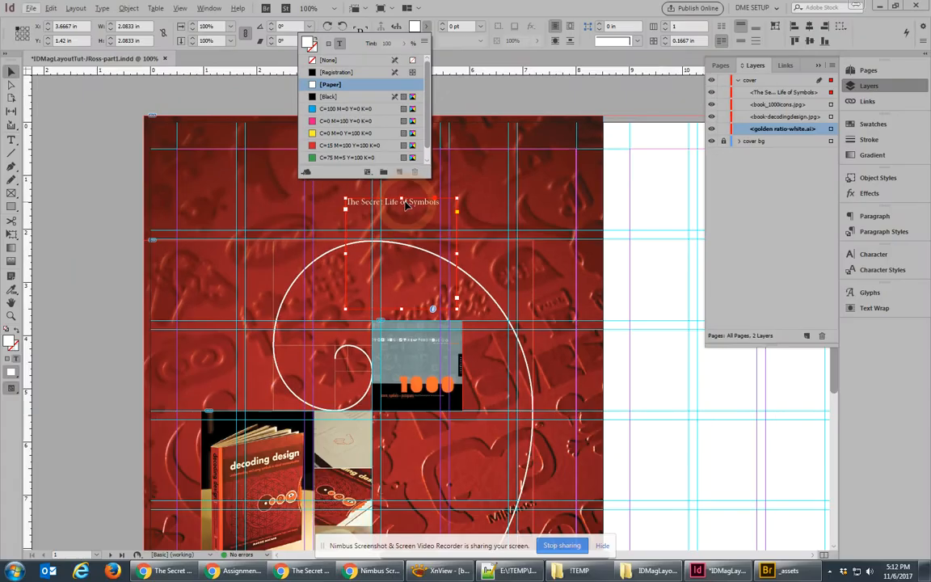
{"action": "left_click", "coordinate": [405, 211]}
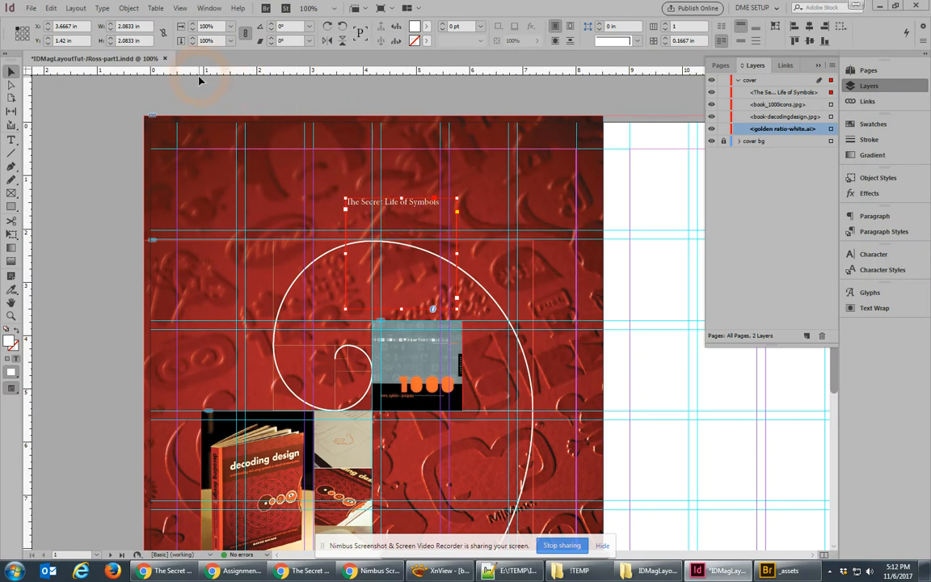
Search all font classes for "Traj" and set the headline's font to Trajan Pro Bold.
{"action": "left_click", "coordinate": [68, 40]}
{"action": "left_click", "coordinate": [818, 66]}
{"action": "left_click", "coordinate": [871, 255]}
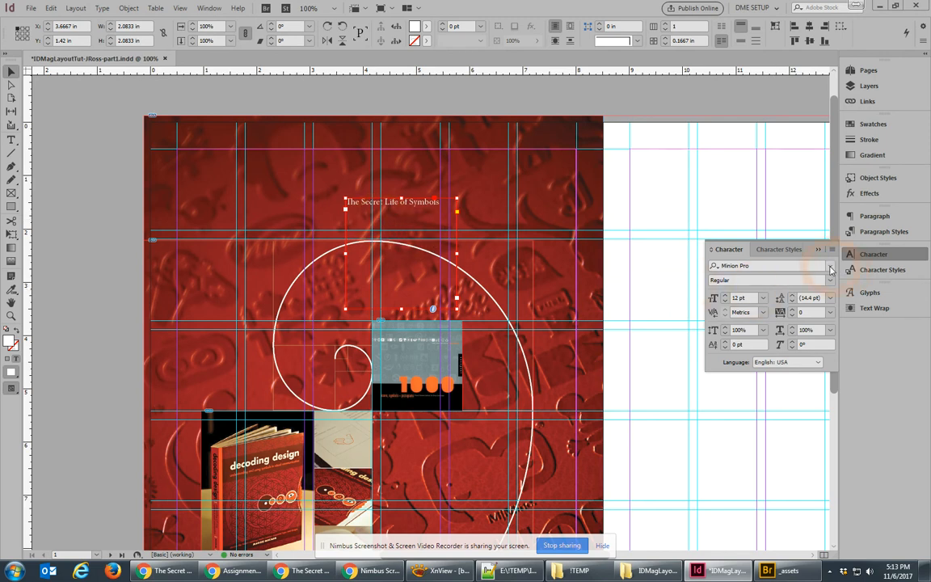
{"action": "left_click", "coordinate": [821, 269]}
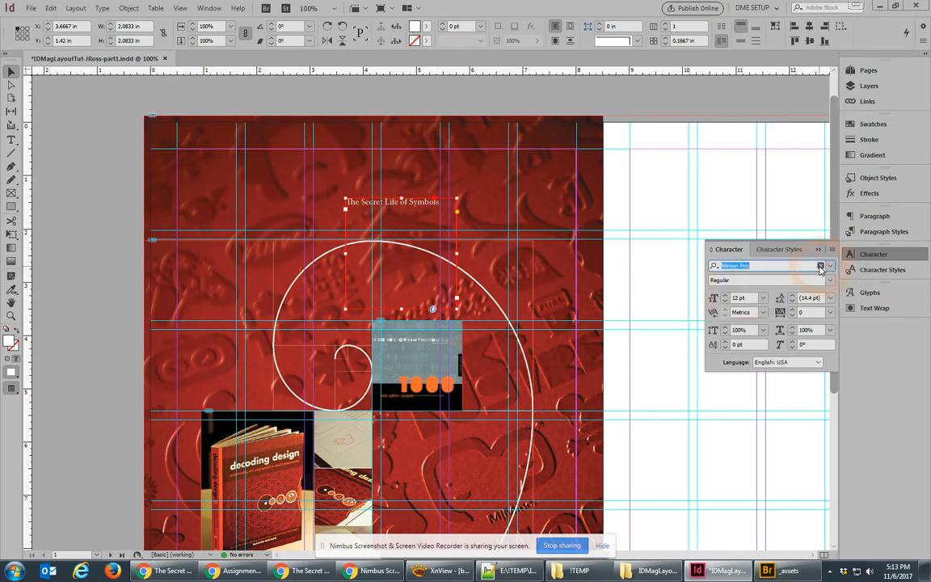
{"action": "type", "text": "Tra"}
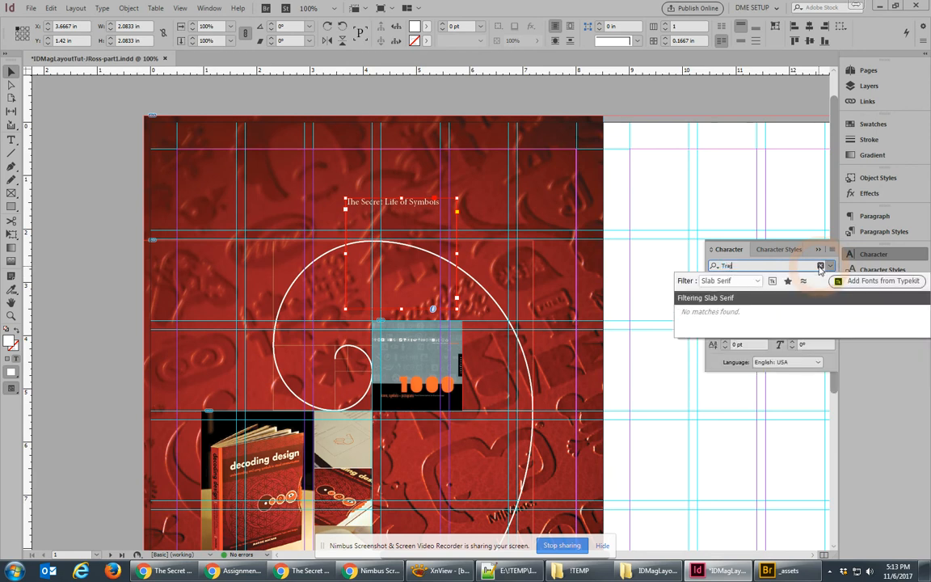
{"action": "left_click_drag", "start_coordinate": [749, 265], "coordinate": [664, 269]}
{"action": "left_click", "coordinate": [731, 282]}
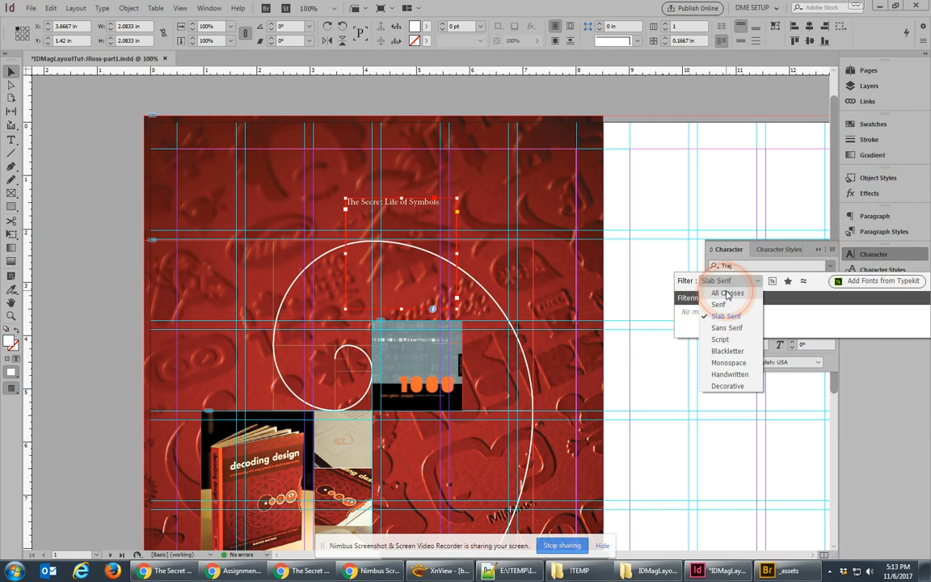
{"action": "left_click", "coordinate": [718, 291]}
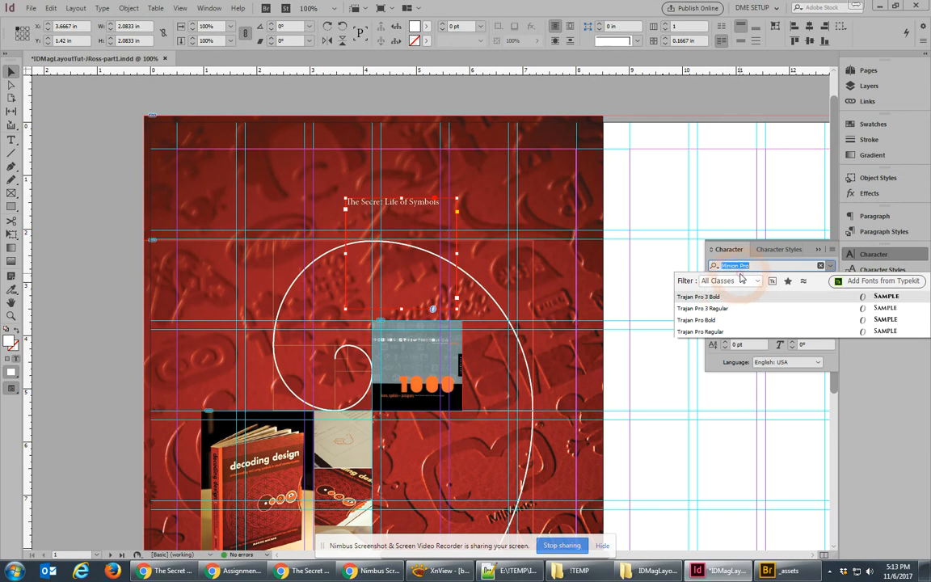
{"action": "left_click", "coordinate": [700, 320]}
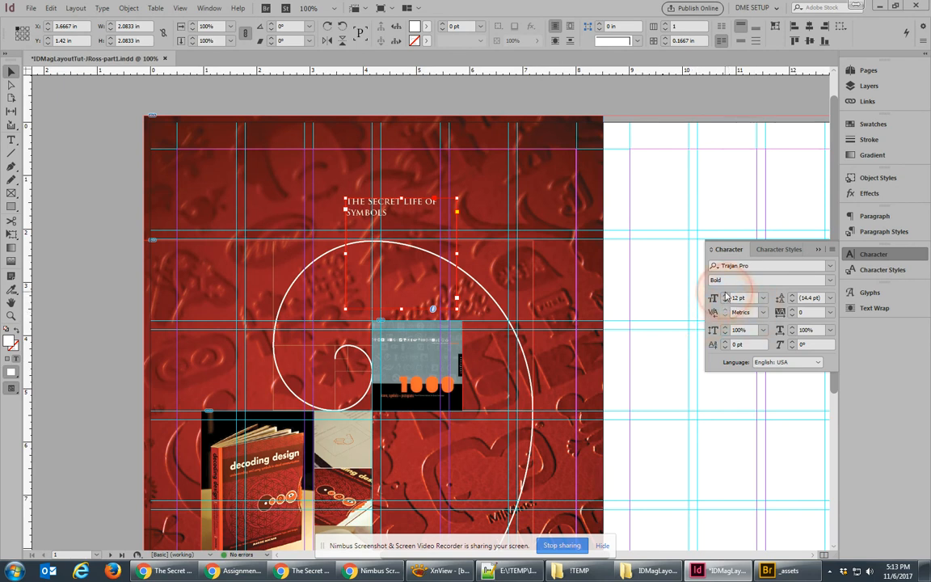
Set the headline to 36 pt and resize its frame to 4.5838 by 2.26 in at X 0.944 in, Y 0.68 in.
{"action": "left_click", "coordinate": [725, 295]}
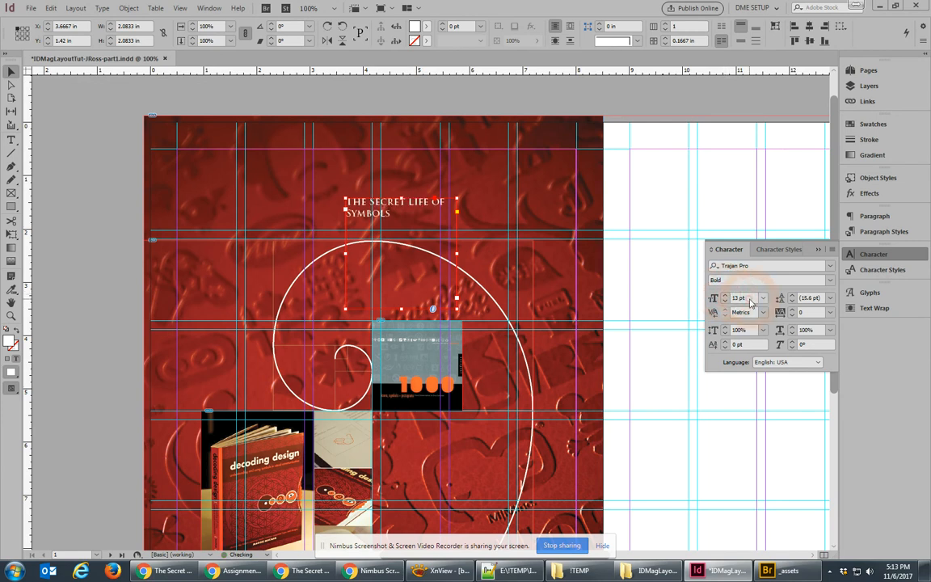
{"action": "left_click", "coordinate": [761, 299]}
{"action": "left_click", "coordinate": [750, 440]}
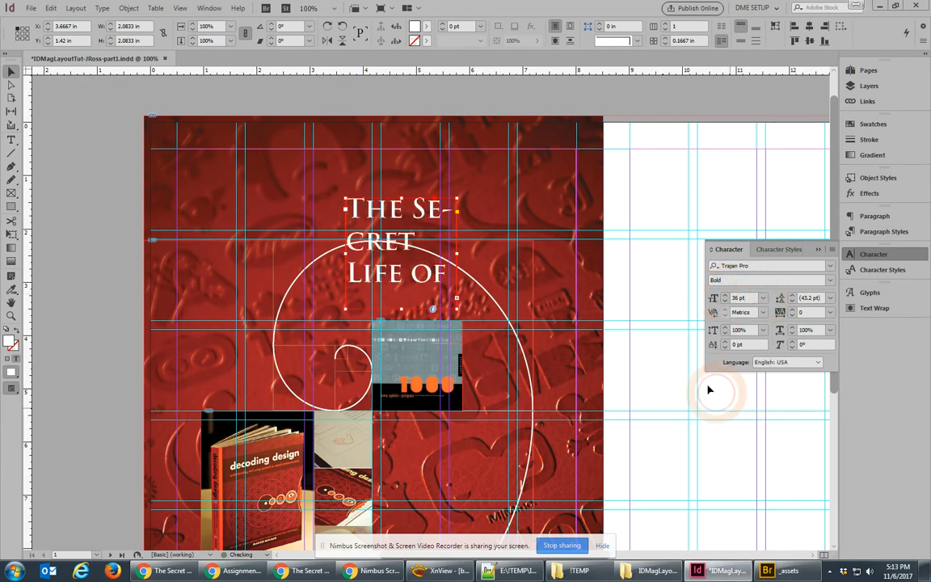
{"action": "left_click_drag", "start_coordinate": [345, 198], "coordinate": [200, 160]}
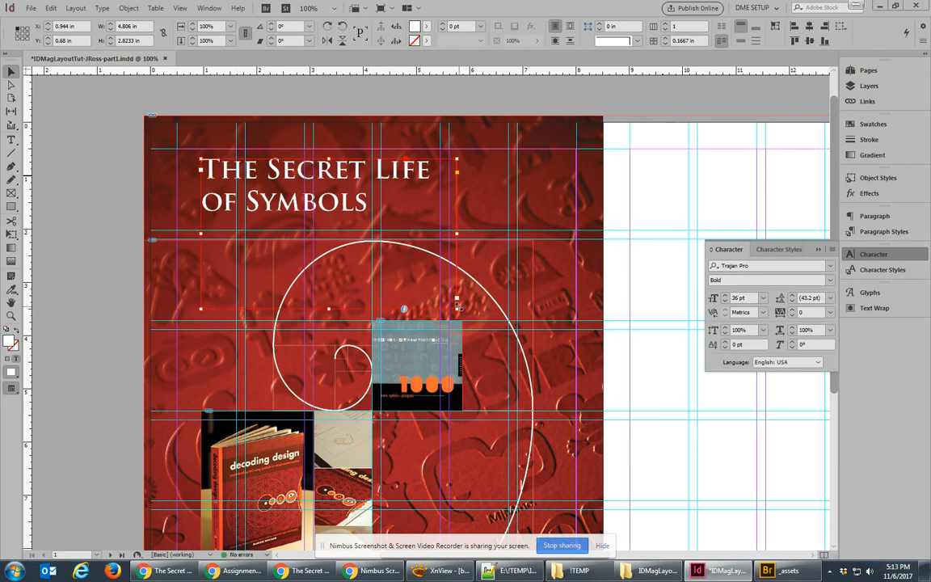
{"action": "left_click_drag", "start_coordinate": [457, 309], "coordinate": [443, 280]}
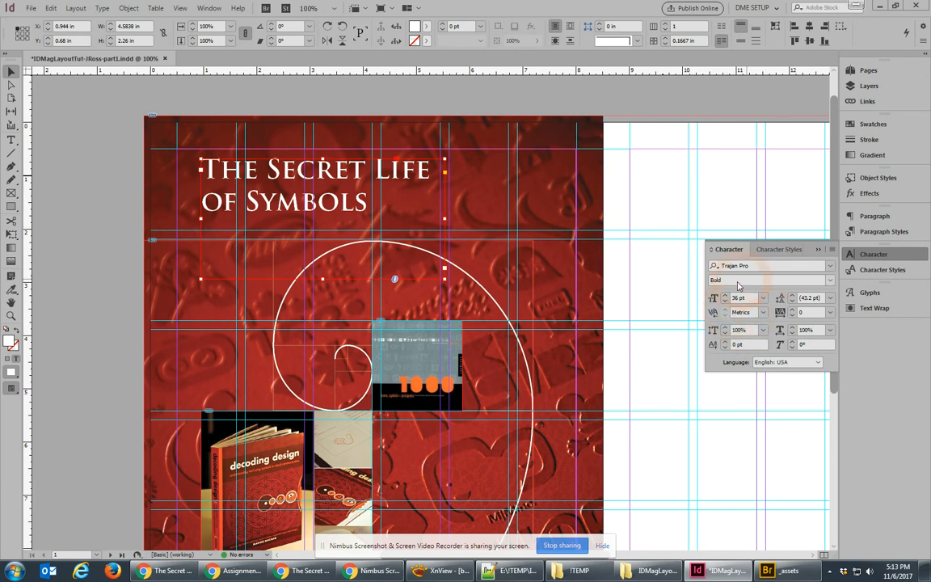
Tighten the headline's tracking to -60.
{"action": "left_click", "coordinate": [792, 316]}
{"action": "left_click", "coordinate": [793, 315]}
{"action": "left_click", "coordinate": [792, 315]}
{"action": "left_click", "coordinate": [792, 315]}
{"action": "left_click", "coordinate": [793, 316]}
{"action": "left_click", "coordinate": [792, 315]}
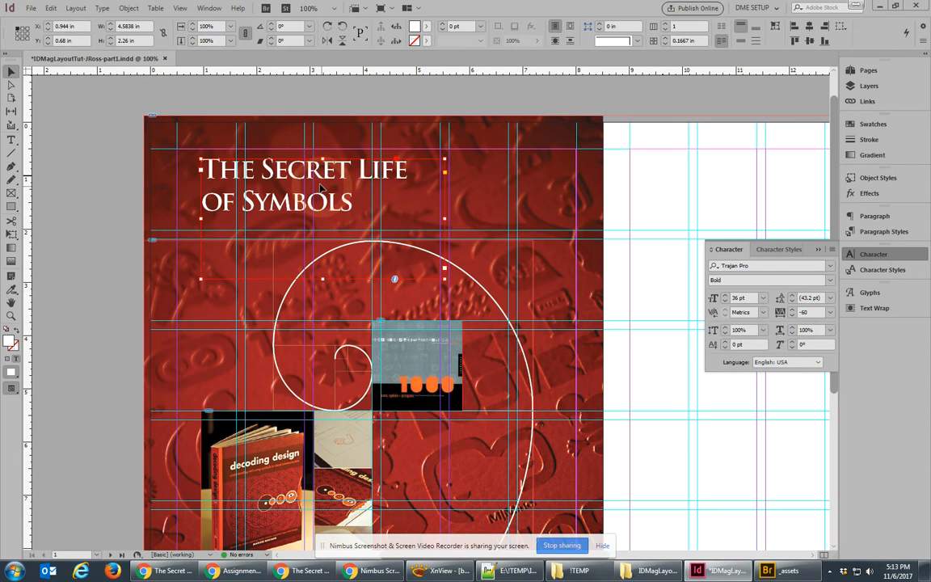
Break the headline after "The", copy that word, and delete it from the headline frame.
{"action": "double_click", "coordinate": [264, 173]}
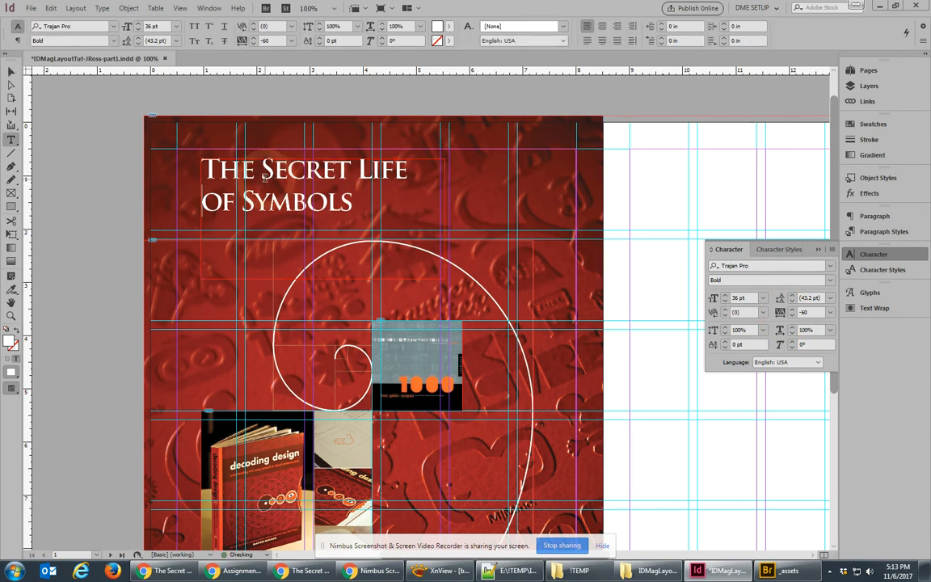
{"action": "key", "text": "Return"}
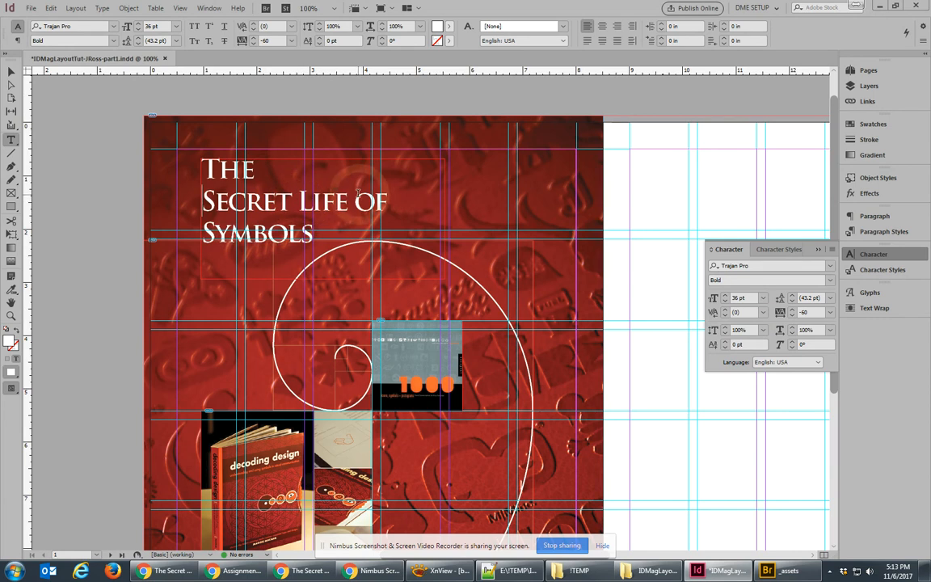
{"action": "left_click_drag", "start_coordinate": [317, 234], "coordinate": [202, 234]}
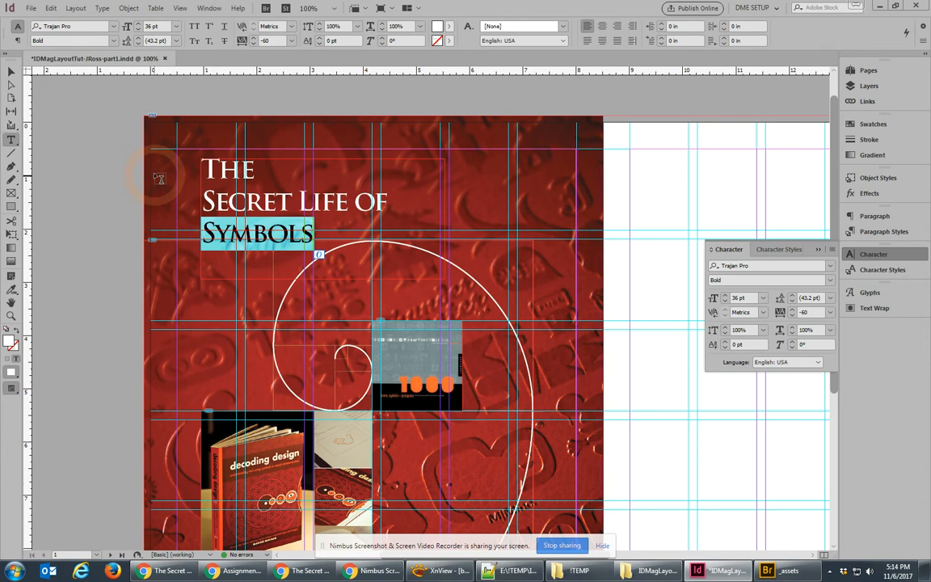
{"action": "left_click_drag", "start_coordinate": [259, 169], "coordinate": [199, 163]}
{"action": "key", "text": "ctrl+c"}
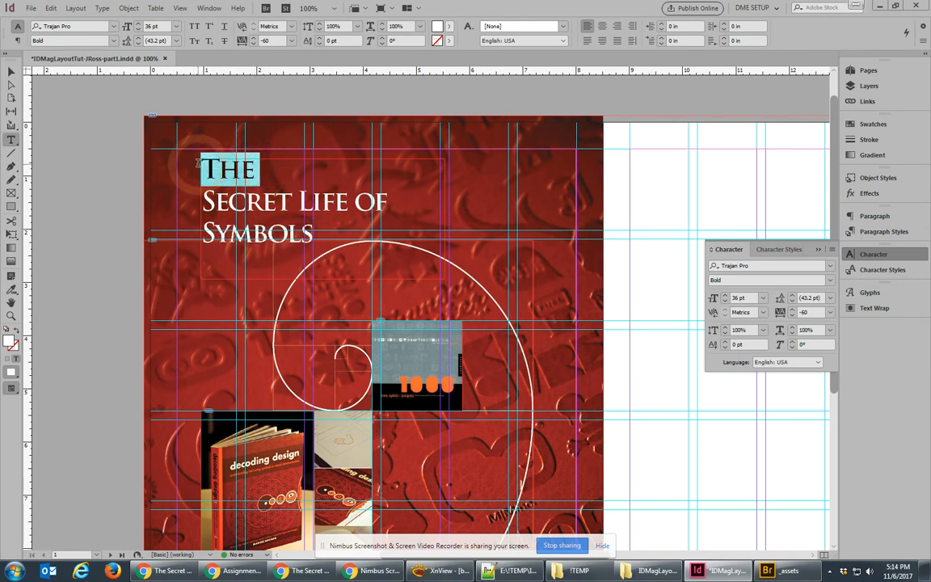
{"action": "key", "text": "BackSpace"}
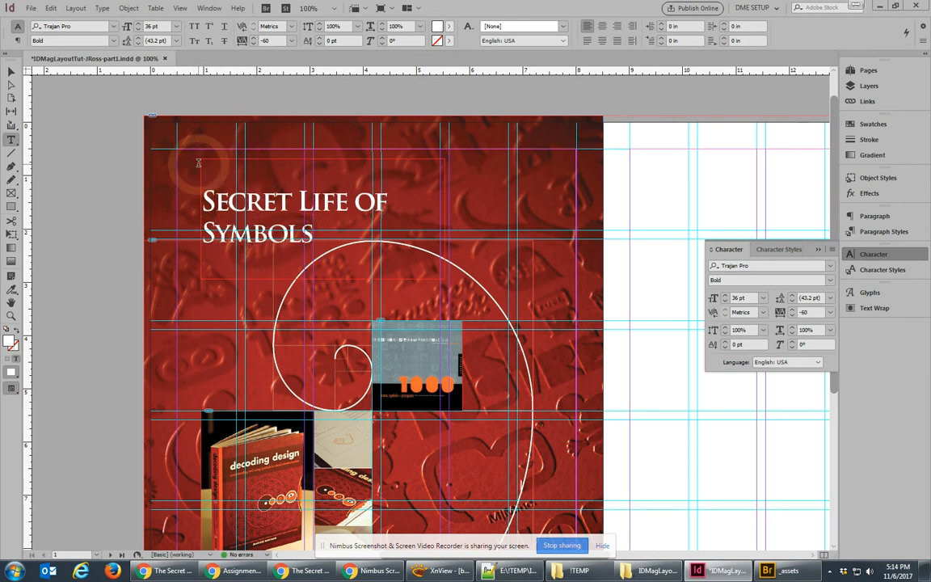
{"action": "left_click", "coordinate": [194, 168]}
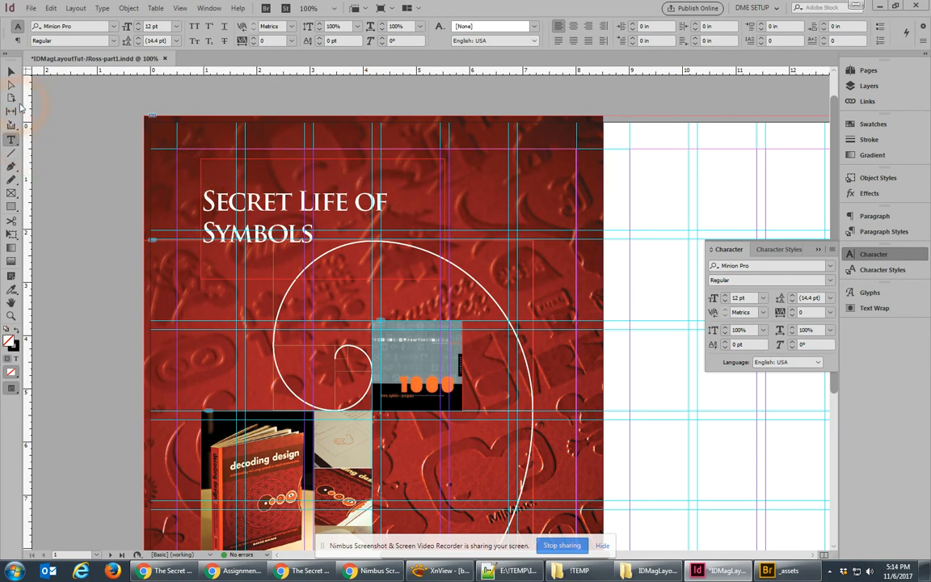
Paste "The" as a separate text frame beside the headline at X 5.6111 in, Y 0.68 in, and fit the frame to its content.
{"action": "left_click", "coordinate": [11, 71]}
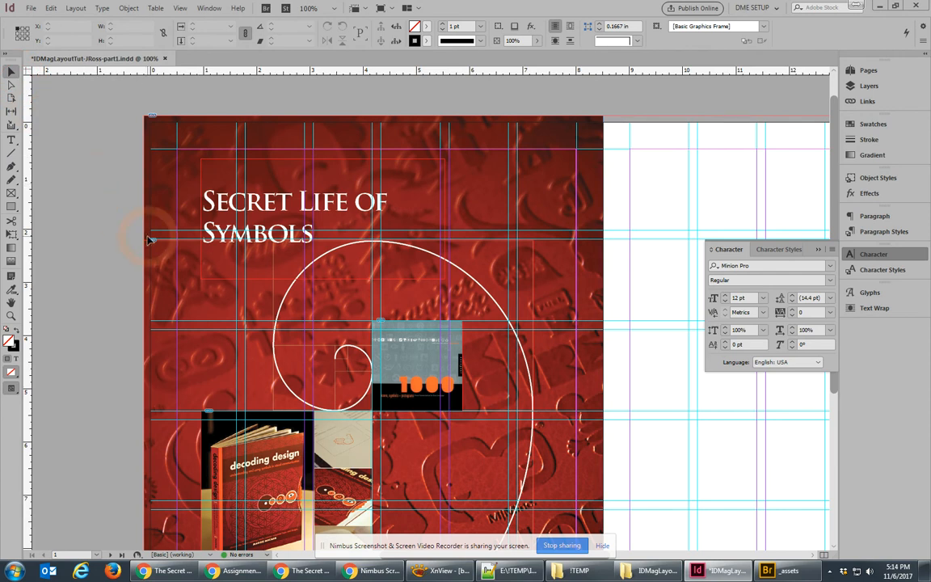
{"action": "key", "text": "ctrl+v"}
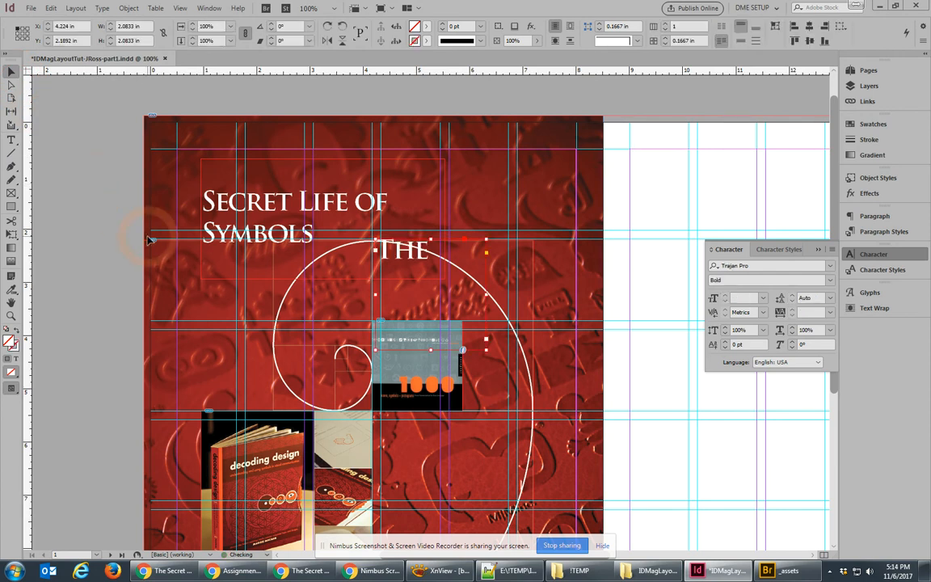
{"action": "left_click_drag", "start_coordinate": [413, 260], "coordinate": [492, 176]}
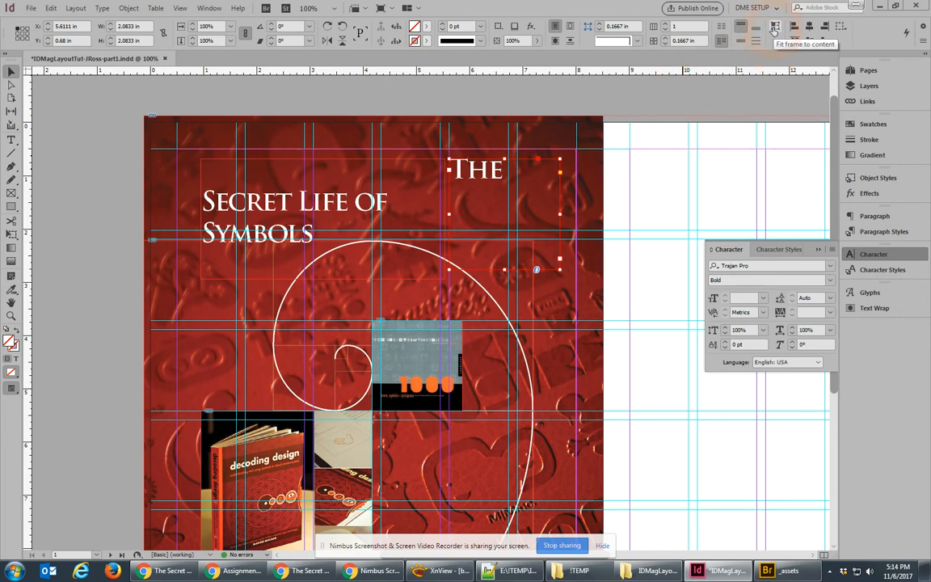
{"action": "left_click", "coordinate": [775, 29]}
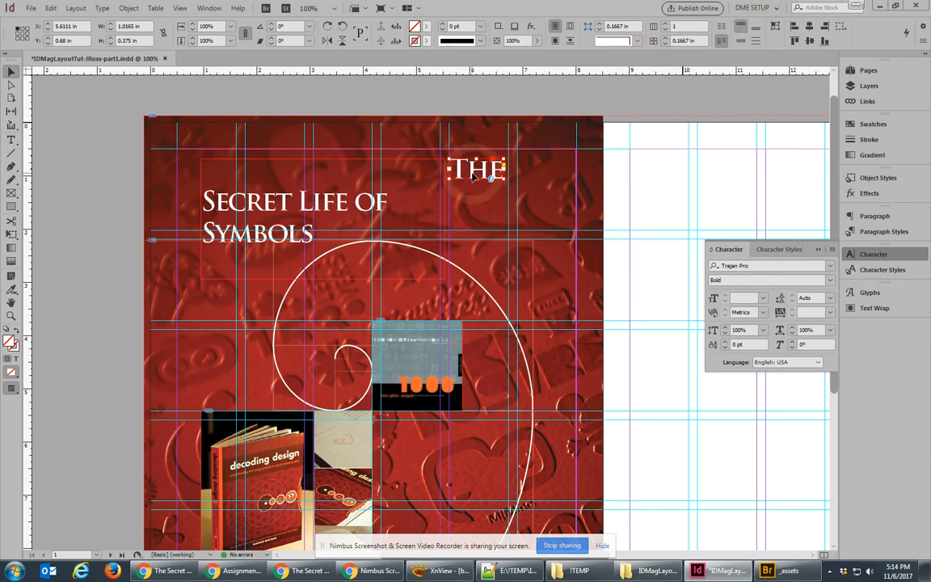
Stack "The" above the headline frame, placed at X 1.2441 in, Y 1.115 in, and delete the headline's empty first line.
{"action": "left_click_drag", "start_coordinate": [473, 174], "coordinate": [230, 206]}
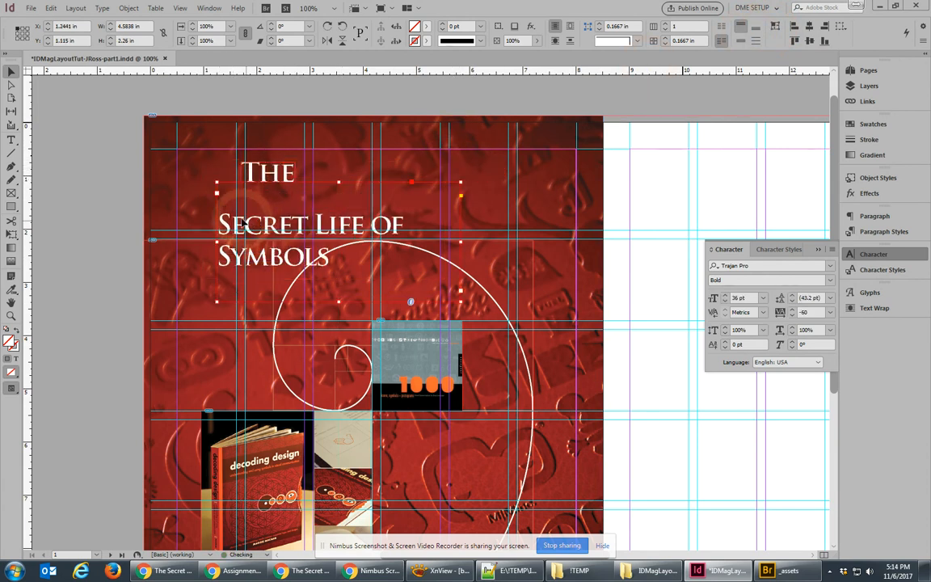
{"action": "double_click", "coordinate": [221, 220]}
{"action": "left_click", "coordinate": [219, 221]}
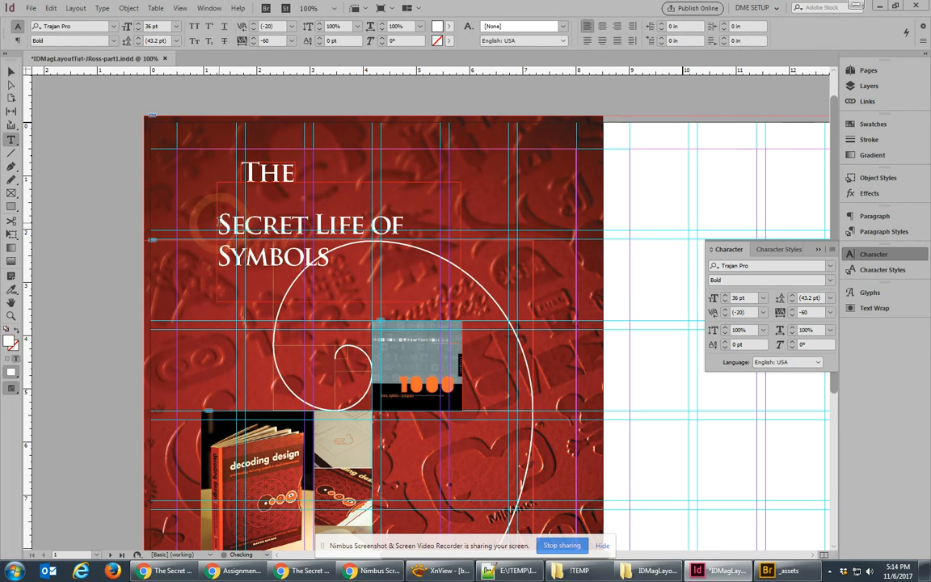
{"action": "key", "text": "BackSpace"}
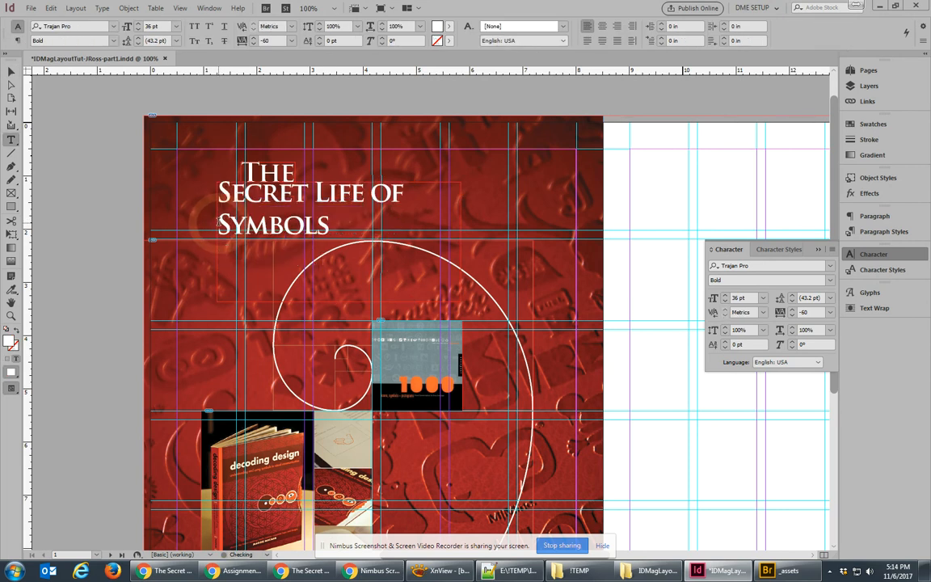
Enlarge the word "Symbols" in the headline to 60 pt.
{"action": "left_click_drag", "start_coordinate": [330, 223], "coordinate": [215, 225]}
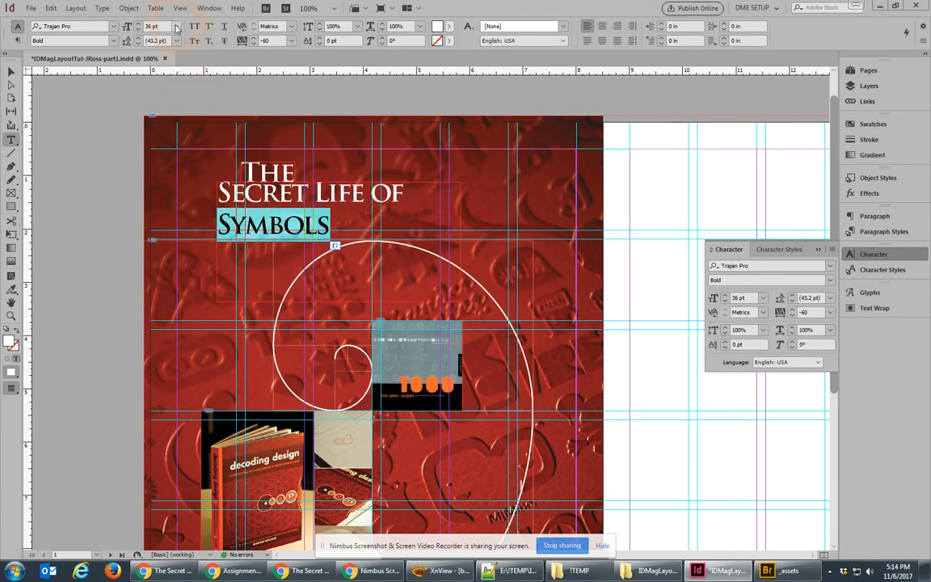
{"action": "left_click", "coordinate": [177, 28]}
{"action": "left_click", "coordinate": [163, 192]}
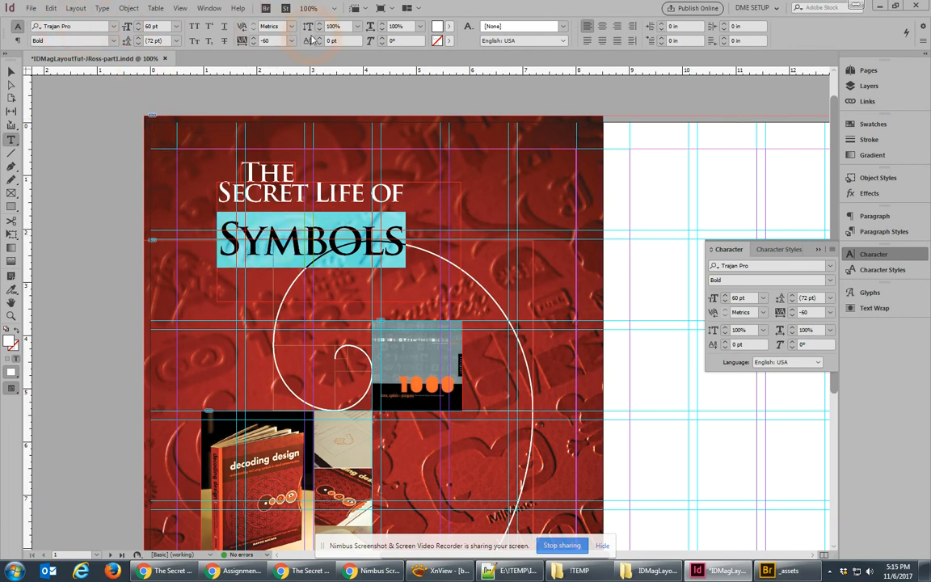
Reduce the leading of "Symbols" to 50 pt and fit the headline frame to its content.
{"action": "left_click", "coordinate": [18, 39]}
{"action": "left_click", "coordinate": [17, 27]}
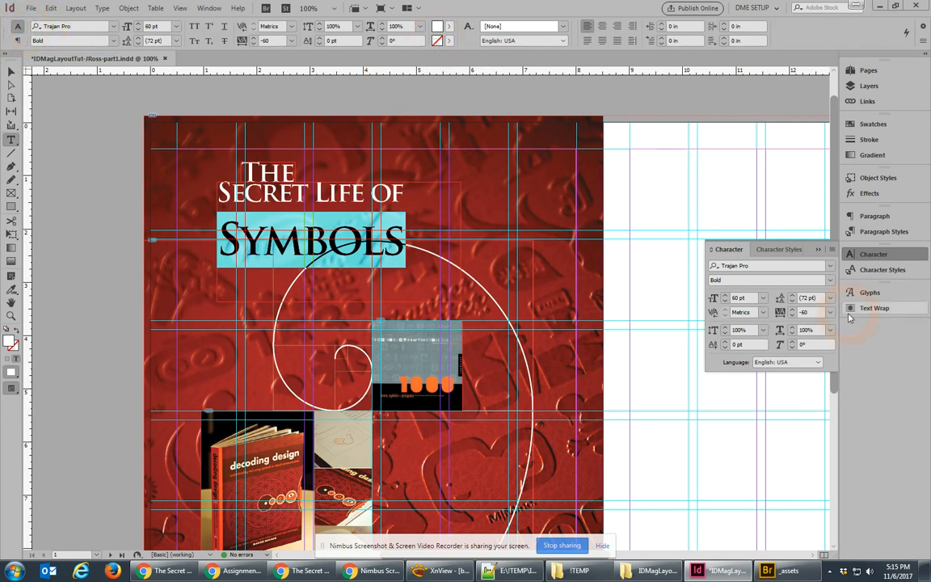
{"action": "left_click", "coordinate": [722, 283]}
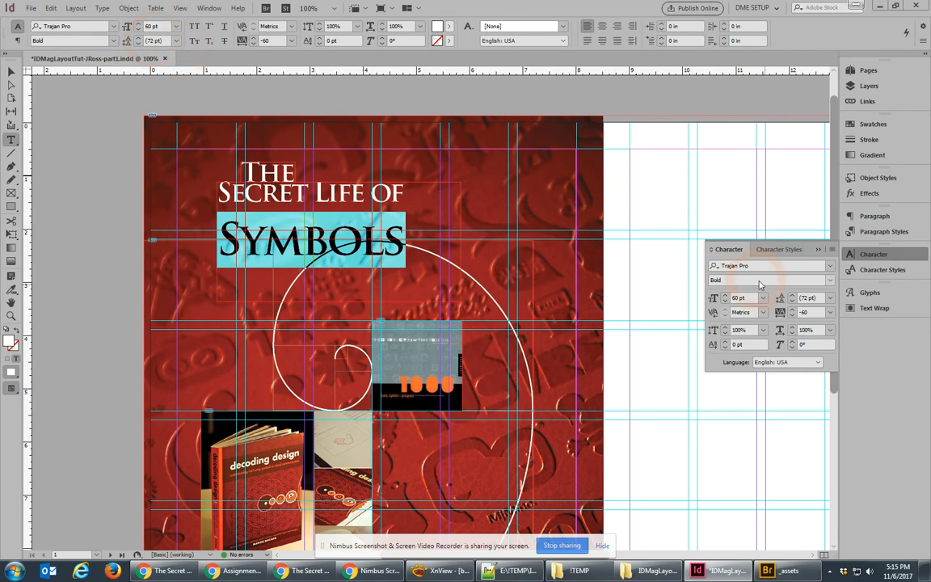
{"action": "left_click", "coordinate": [792, 302]}
{"action": "left_click", "coordinate": [792, 302]}
{"action": "left_click", "coordinate": [792, 301]}
{"action": "left_click", "coordinate": [792, 301]}
{"action": "left_click", "coordinate": [792, 301]}
{"action": "left_click", "coordinate": [792, 302]}
{"action": "left_click", "coordinate": [792, 301]}
{"action": "left_click", "coordinate": [792, 302]}
{"action": "left_click", "coordinate": [792, 301]}
{"action": "left_click", "coordinate": [792, 301]}
{"action": "left_click", "coordinate": [792, 302]}
{"action": "left_click", "coordinate": [792, 301]}
{"action": "left_click", "coordinate": [792, 302]}
{"action": "left_click", "coordinate": [792, 301]}
{"action": "left_click", "coordinate": [792, 301]}
{"action": "left_click", "coordinate": [792, 301]}
{"action": "left_click", "coordinate": [793, 301]}
{"action": "left_click", "coordinate": [792, 302]}
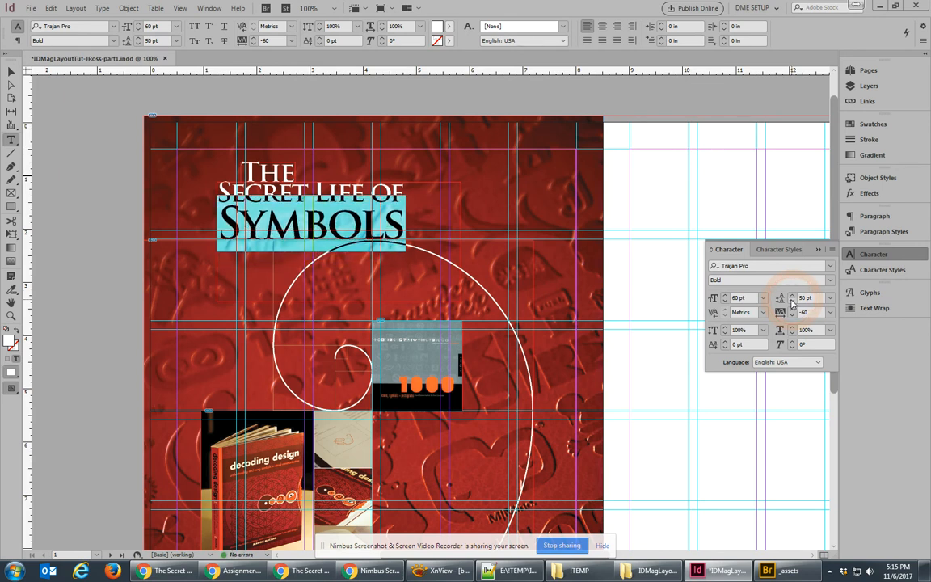
{"action": "left_click", "coordinate": [10, 72]}
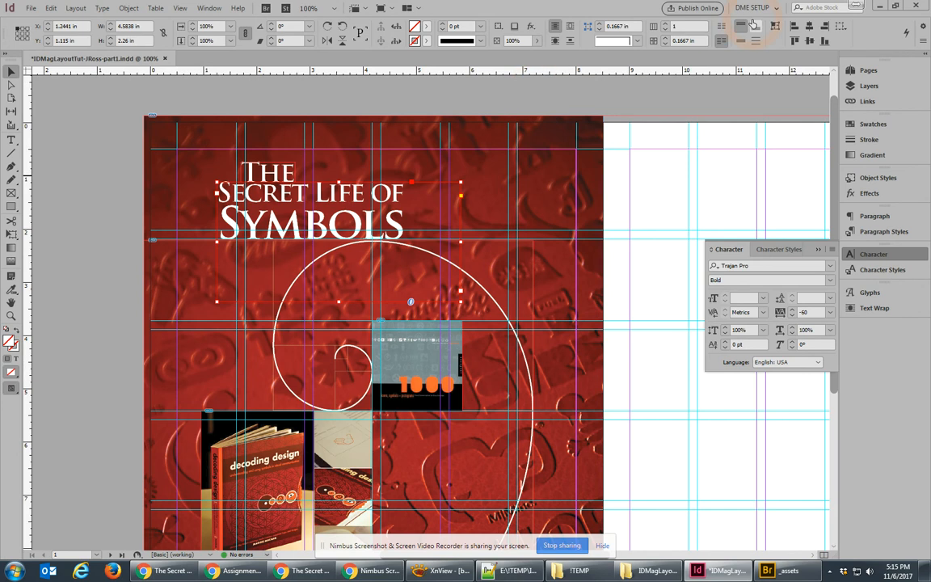
{"action": "left_click", "coordinate": [774, 27]}
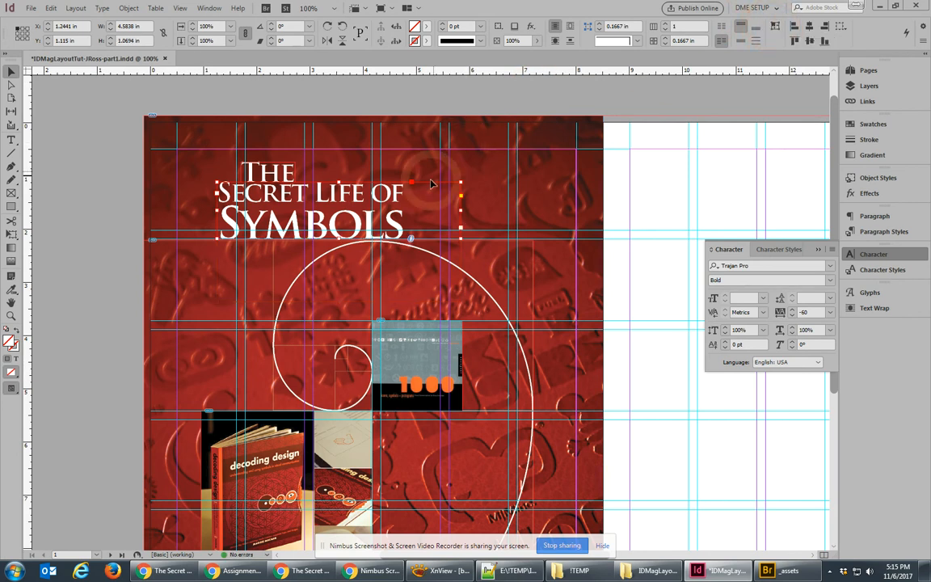
Narrow the headline frame to 3.5759 in wide and show the layout in Preview mode.
{"action": "left_click_drag", "start_coordinate": [461, 210], "coordinate": [407, 208]}
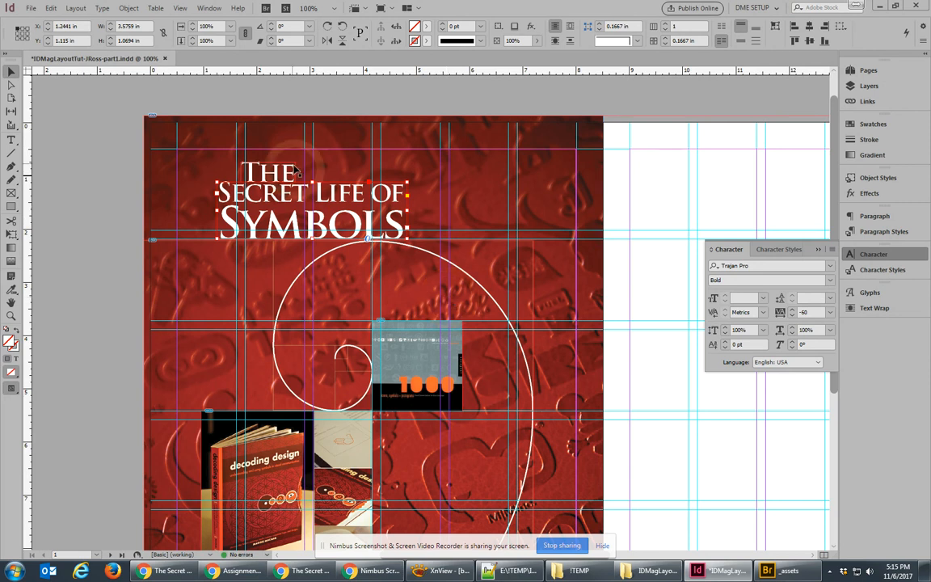
{"action": "scroll", "coordinate": [282, 179], "scroll_direction": "up", "scroll_amount": 1}
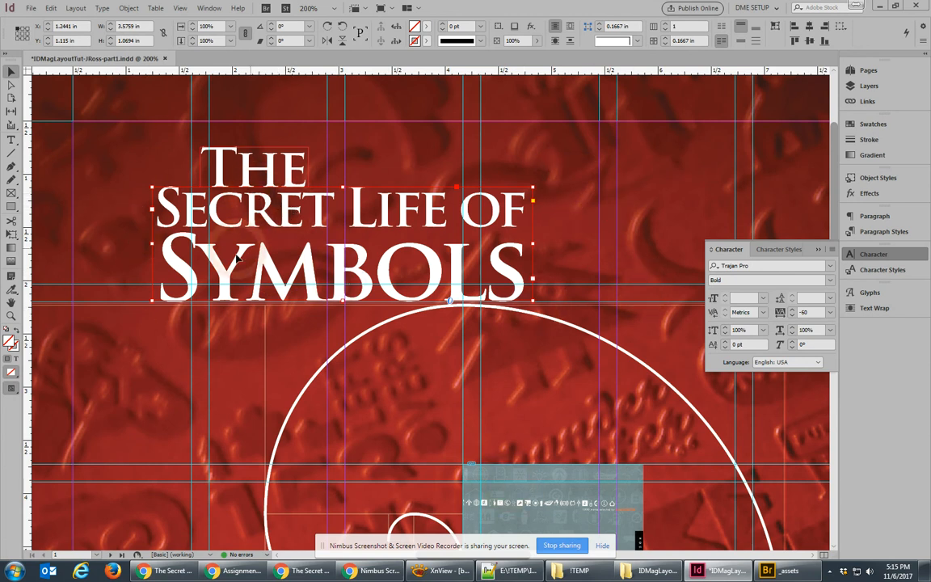
{"action": "left_click", "coordinate": [11, 389]}
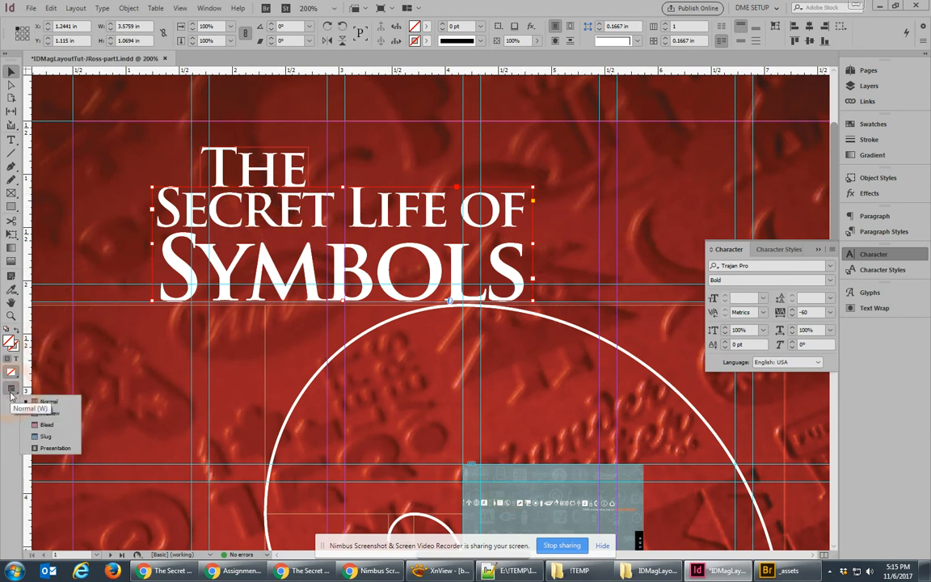
{"action": "left_click", "coordinate": [46, 417]}
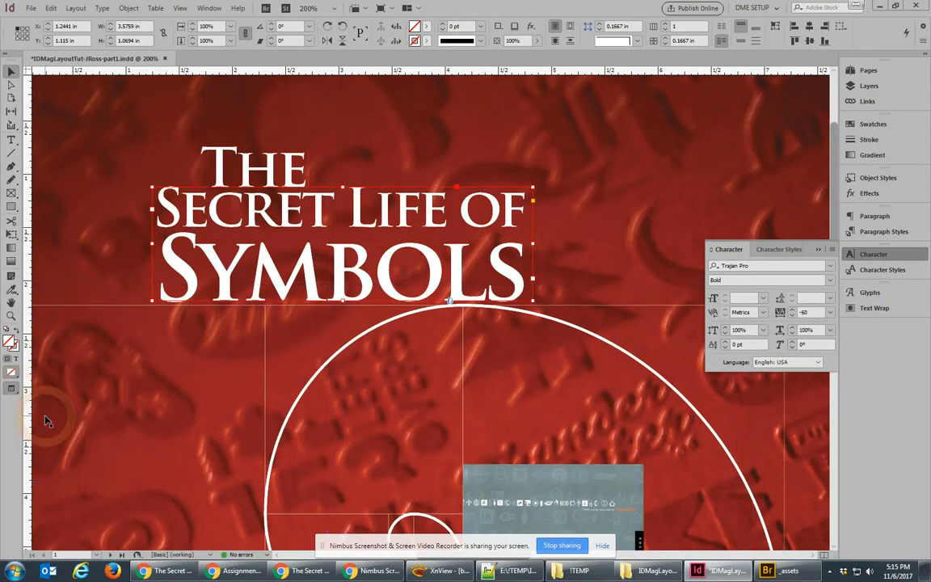
Nudge the "The" text frame up to Y 0.6567 in to open space above "Secret Life of".
{"action": "left_click", "coordinate": [219, 157]}
{"action": "left_click", "coordinate": [369, 164]}
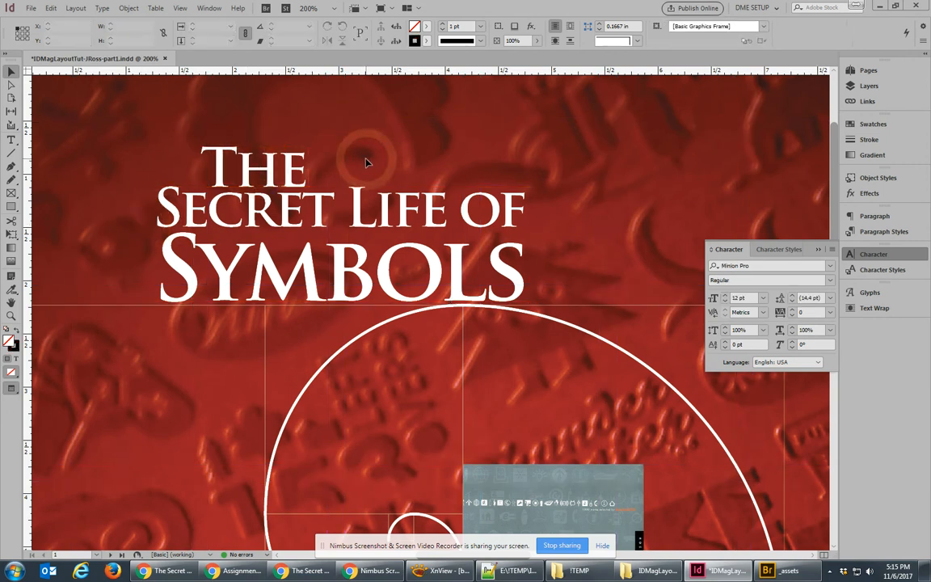
{"action": "left_click", "coordinate": [275, 183]}
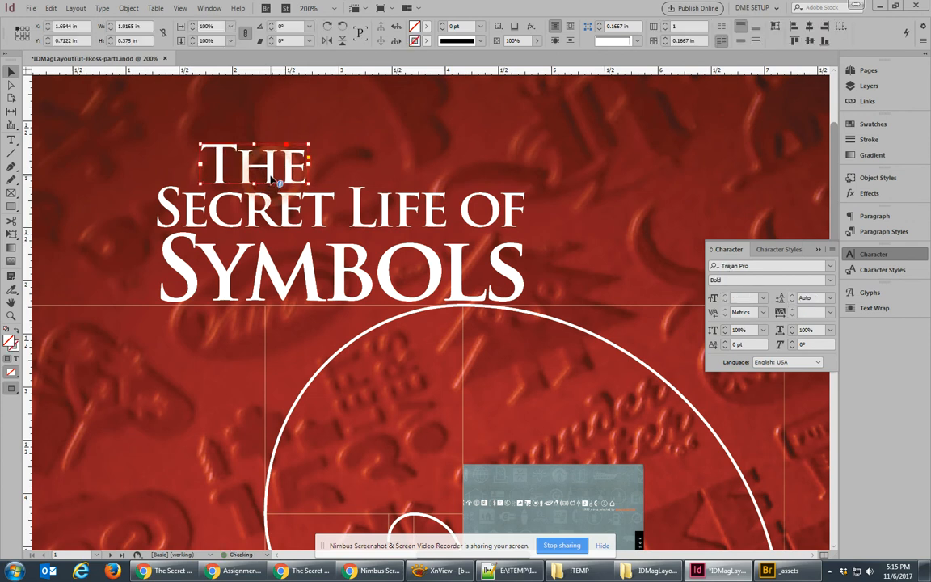
{"action": "left_click", "coordinate": [334, 150]}
{"action": "left_click", "coordinate": [621, 308]}
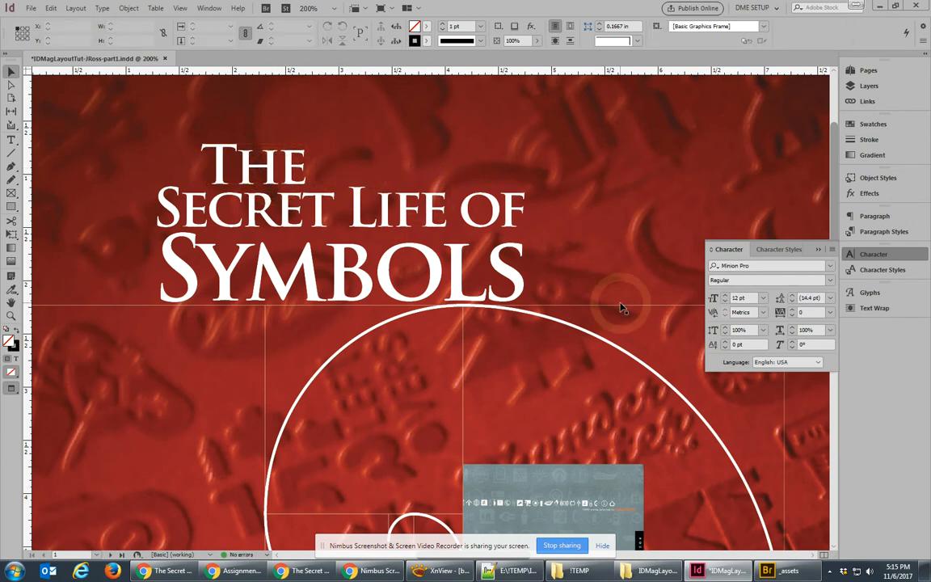
{"action": "left_click", "coordinate": [271, 173]}
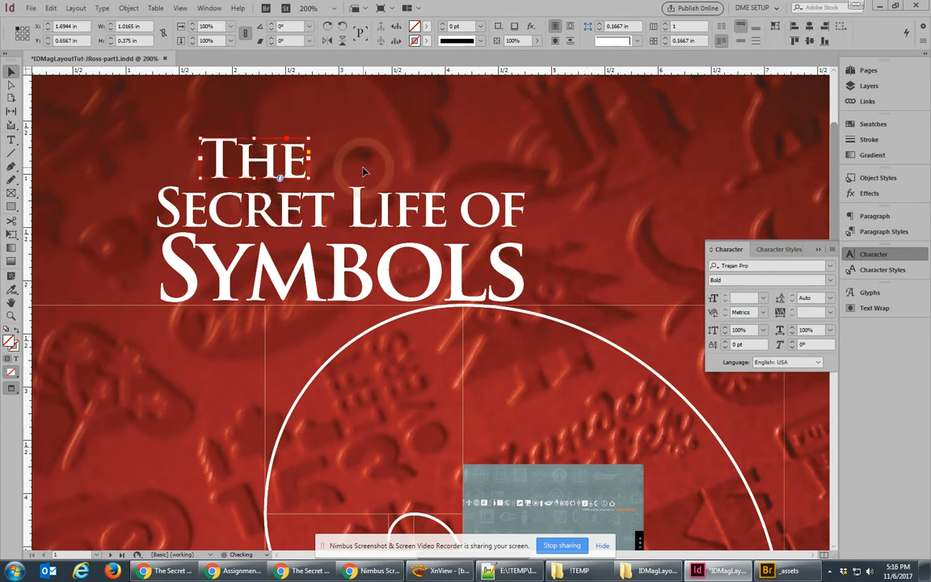
{"action": "left_click", "coordinate": [325, 149]}
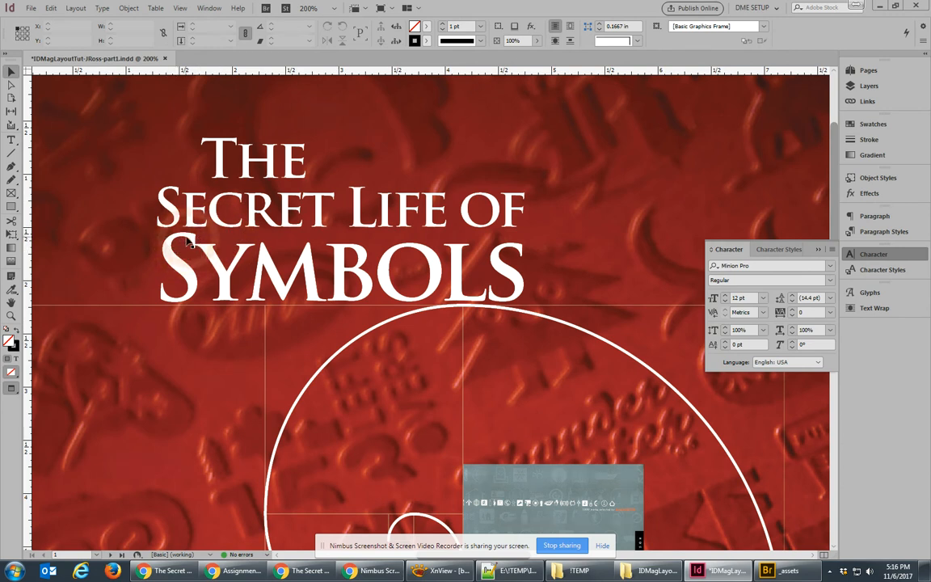
{"action": "left_click", "coordinate": [229, 349]}
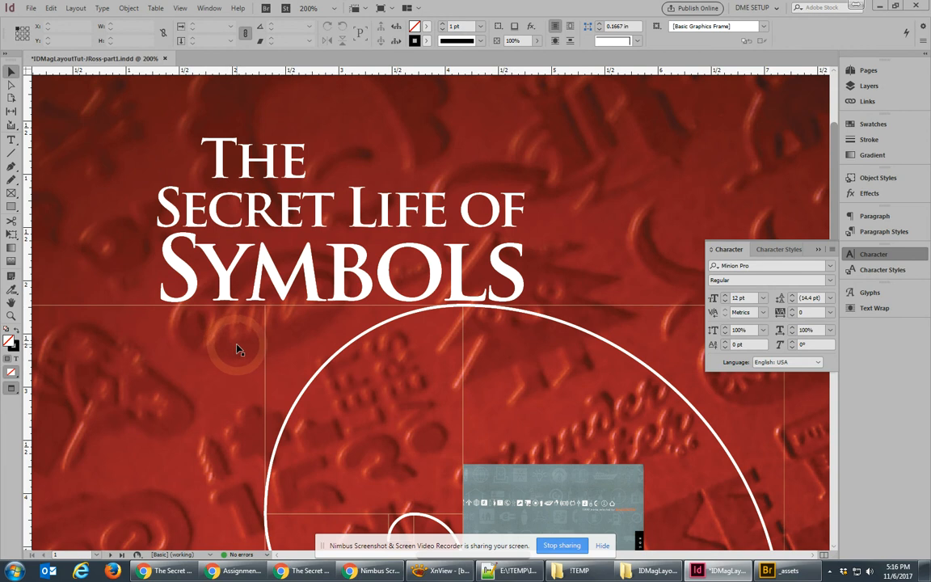
Group the "The" frame with the "Secret Life of Symbols" headline frame on the cover layer.
{"action": "left_click", "coordinate": [258, 203]}
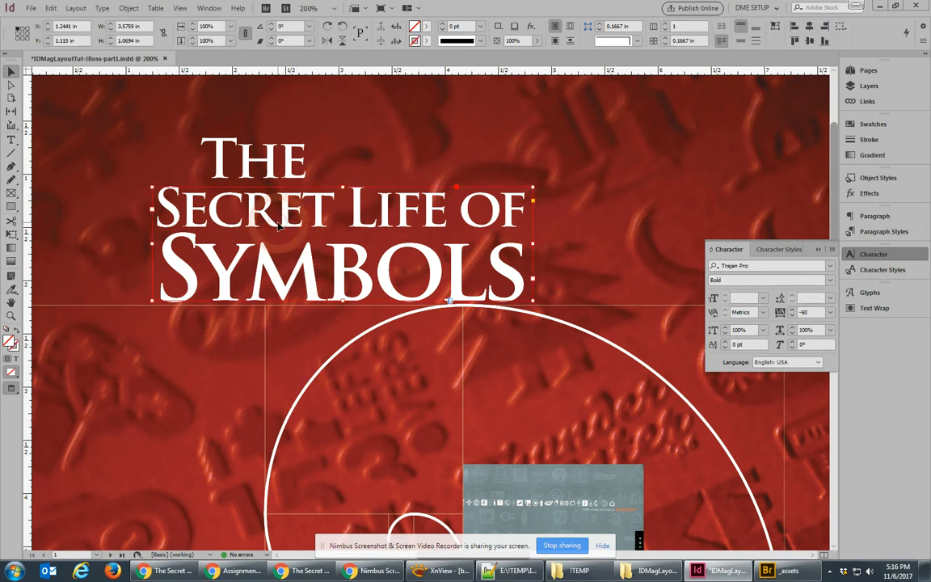
{"action": "left_click", "coordinate": [271, 172], "text": "shift"}
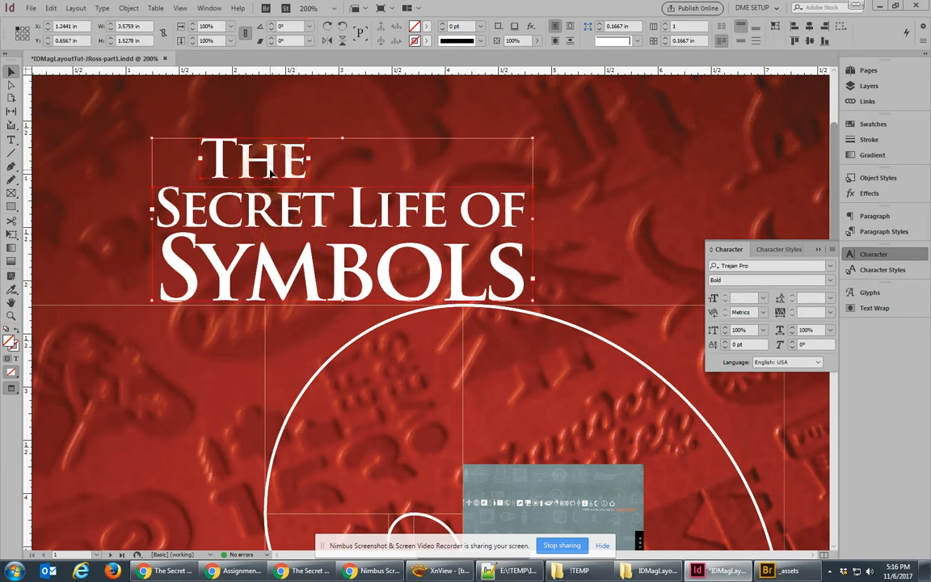
{"action": "left_click", "coordinate": [879, 88]}
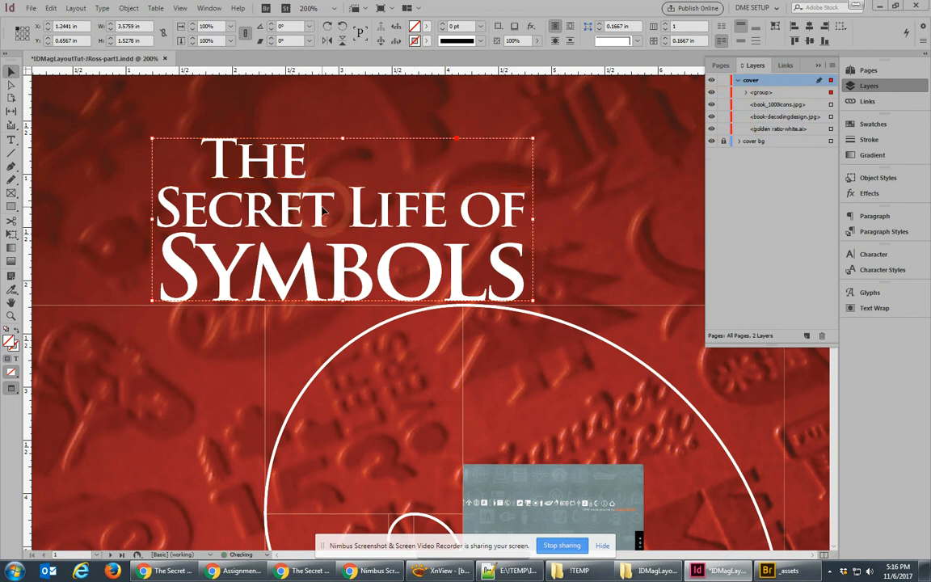
{"action": "key", "text": "ctrl+g"}
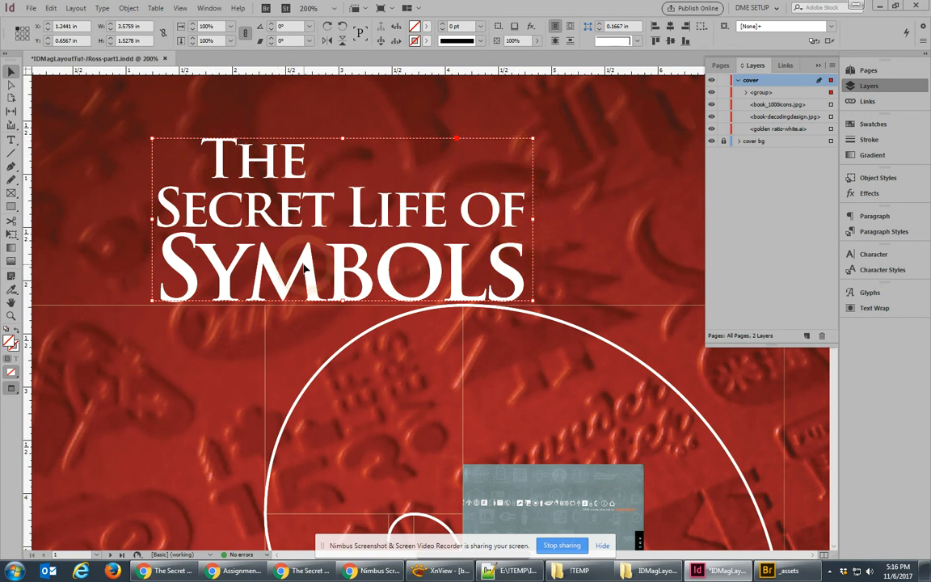
Move the title group to the page's upper-left margin corner at X 0.5 in, Y 0.5 in.
{"action": "left_click_drag", "start_coordinate": [304, 268], "coordinate": [274, 265]}
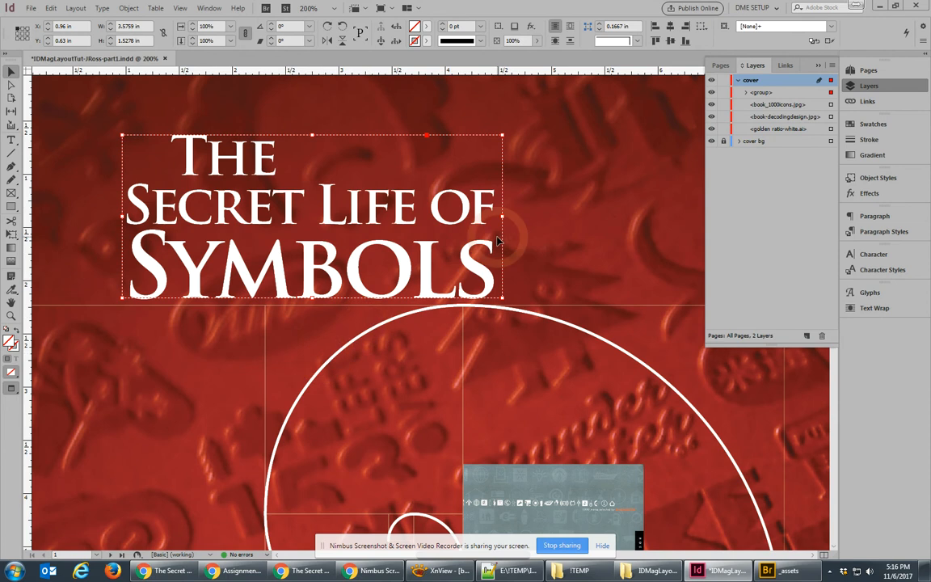
{"action": "key", "text": "ctrl+1"}
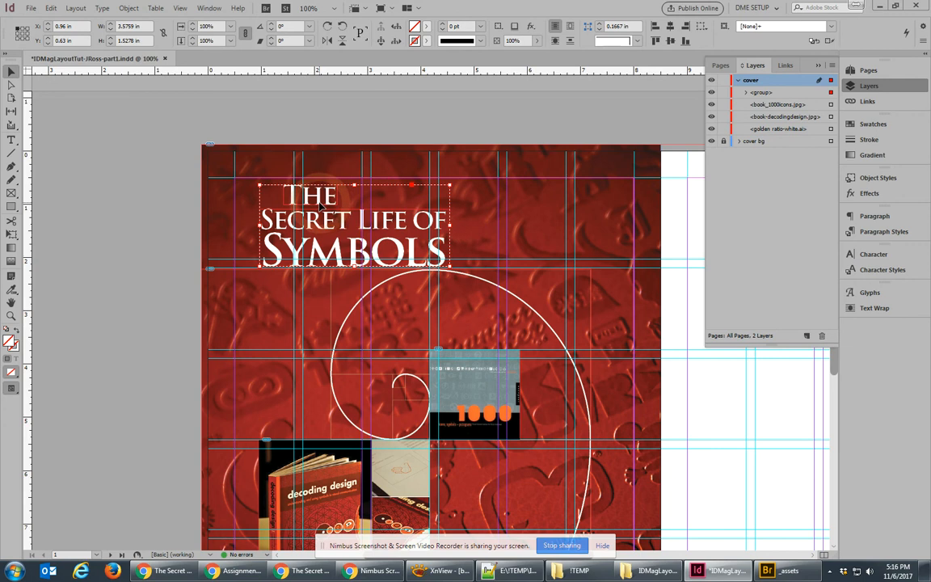
{"action": "left_click_drag", "start_coordinate": [316, 206], "coordinate": [292, 198]}
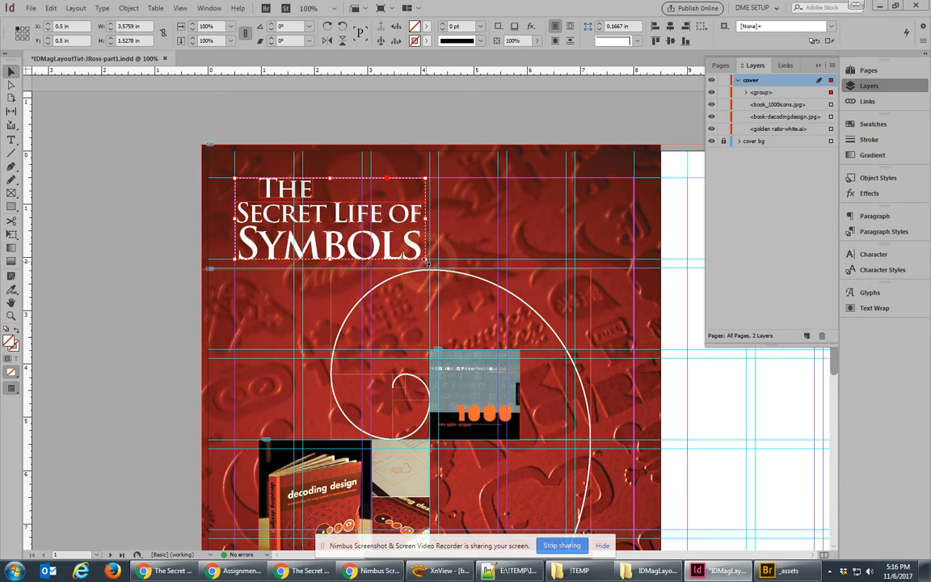
Scale the title group and its text proportionally to about 5.477 in wide by 2.34 in high, keeping its upper-left corner in place.
{"action": "left_click_drag", "start_coordinate": [426, 260], "coordinate": [507, 308]}
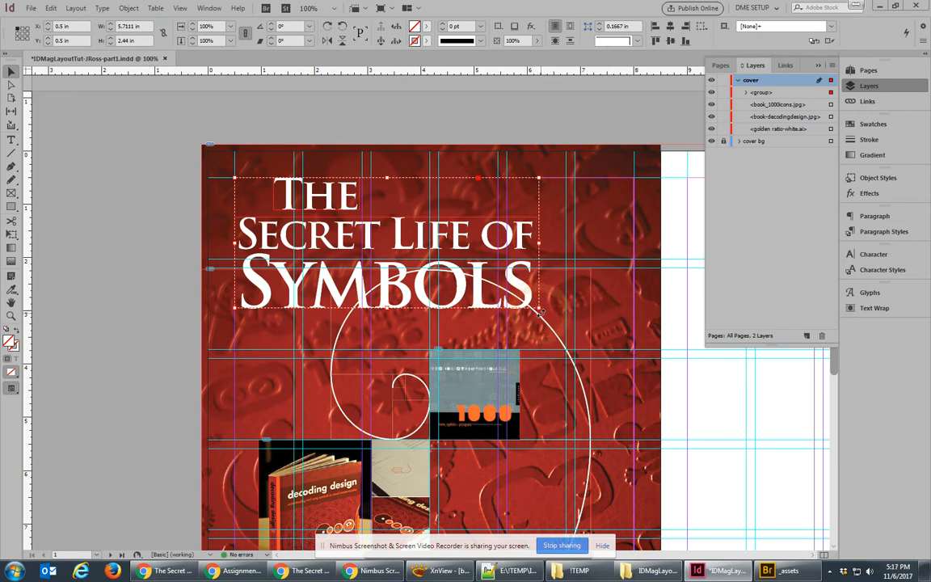
{"action": "mouse_move", "coordinate": [539, 309]}
{"action": "left_mouse_down"}
{"action": "mouse_move", "coordinate": [511, 294]}
{"action": "mouse_move", "coordinate": [521, 308]}
{"action": "left_mouse_up"}
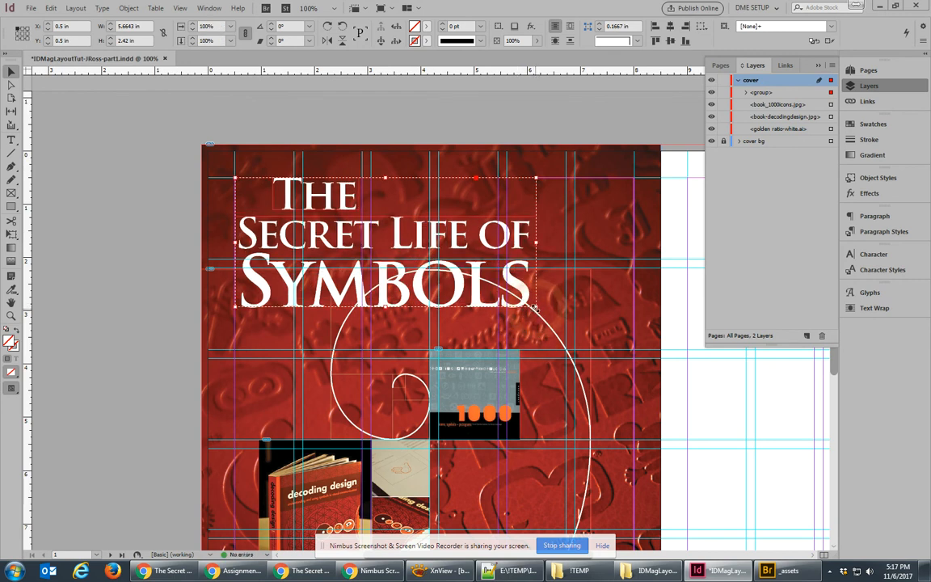
{"action": "left_click_drag", "start_coordinate": [534, 306], "coordinate": [527, 303]}
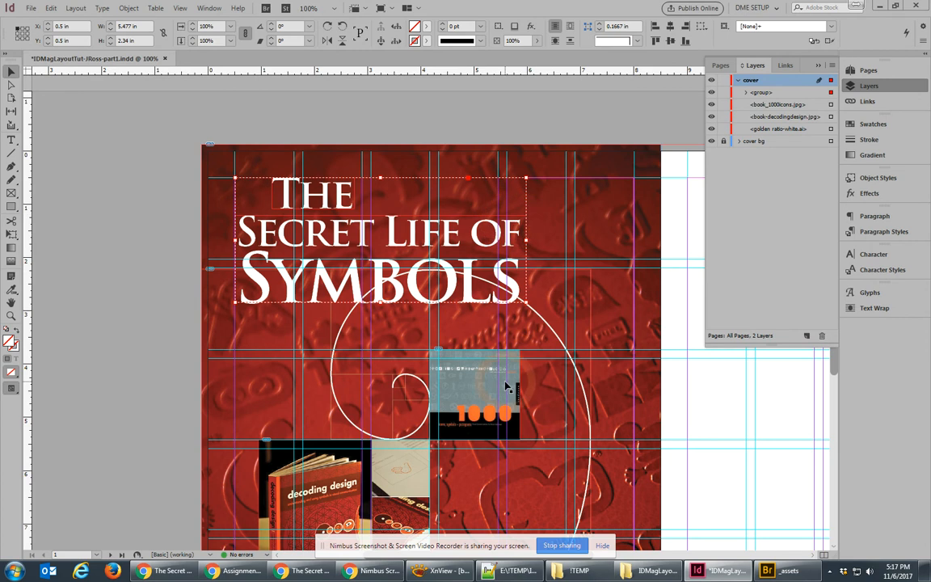
Preview the page without guides and lower the title group to Y 0.8339 in, keeping X at 0.5 in.
{"action": "left_click", "coordinate": [533, 415]}
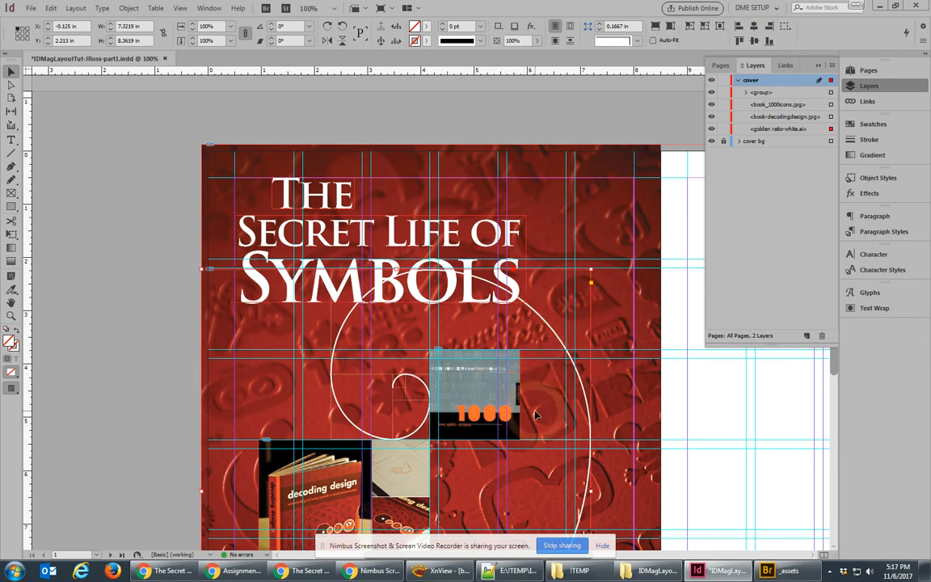
{"action": "key", "text": "w"}
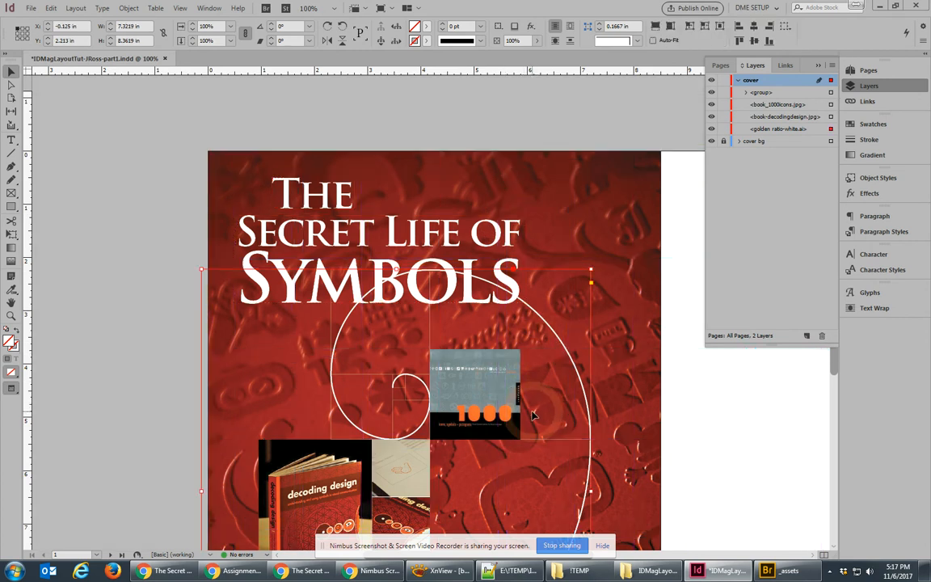
{"action": "left_click", "coordinate": [360, 231]}
{"action": "left_click_drag", "start_coordinate": [411, 246], "coordinate": [412, 252]}
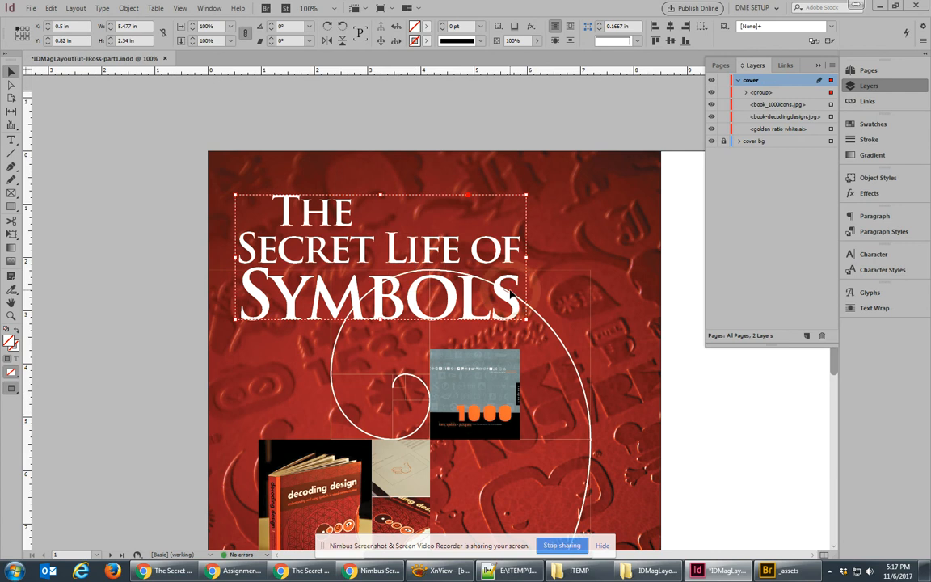
{"action": "key", "text": "Down"}
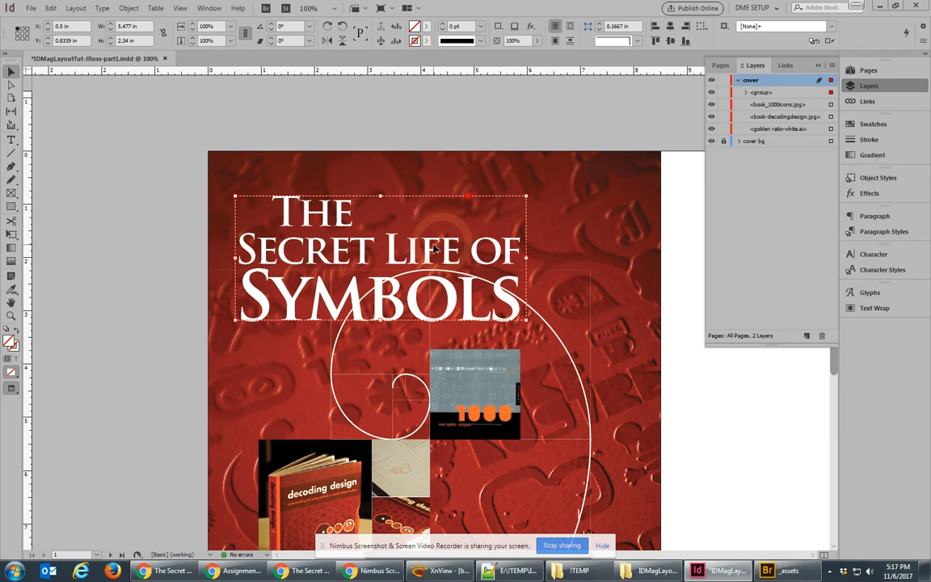
{"action": "left_click", "coordinate": [140, 294]}
Copy the author byline below the photo in the browser's article and paste it into the InDesign layout as a new text frame.
{"action": "left_click_drag", "start_coordinate": [140, 294], "coordinate": [135, 155]}
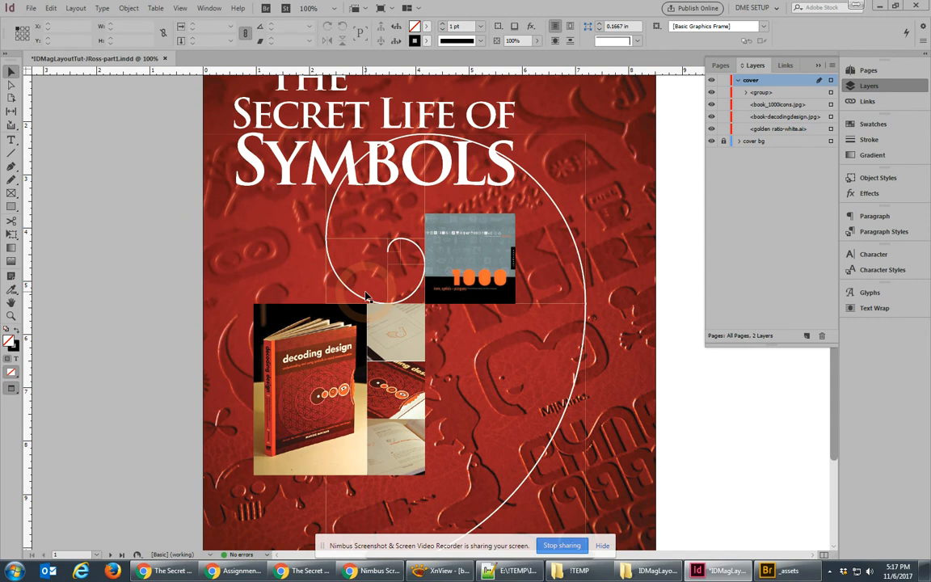
{"action": "left_click", "coordinate": [296, 572]}
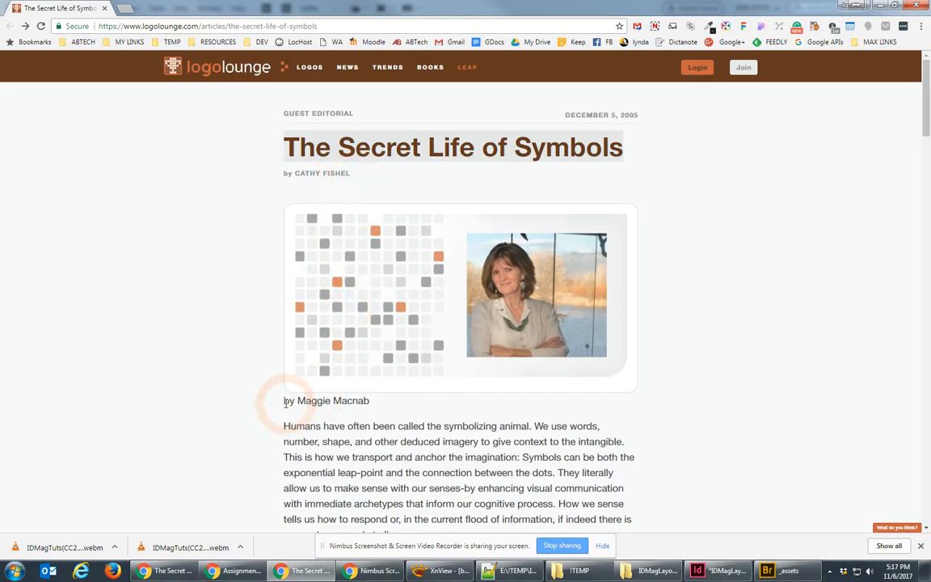
{"action": "left_click", "coordinate": [387, 396]}
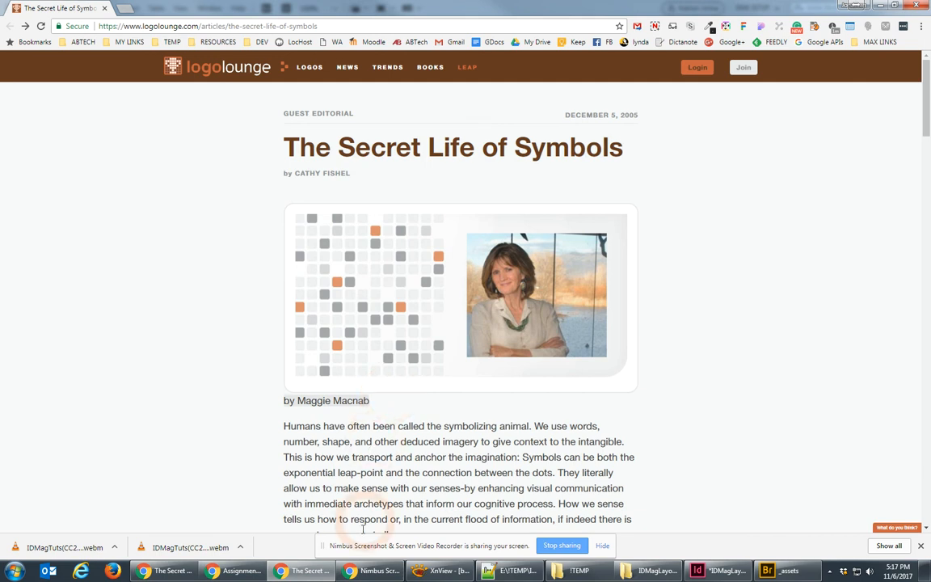
{"action": "left_click", "coordinate": [700, 578]}
{"action": "key", "text": "ctrl+v"}
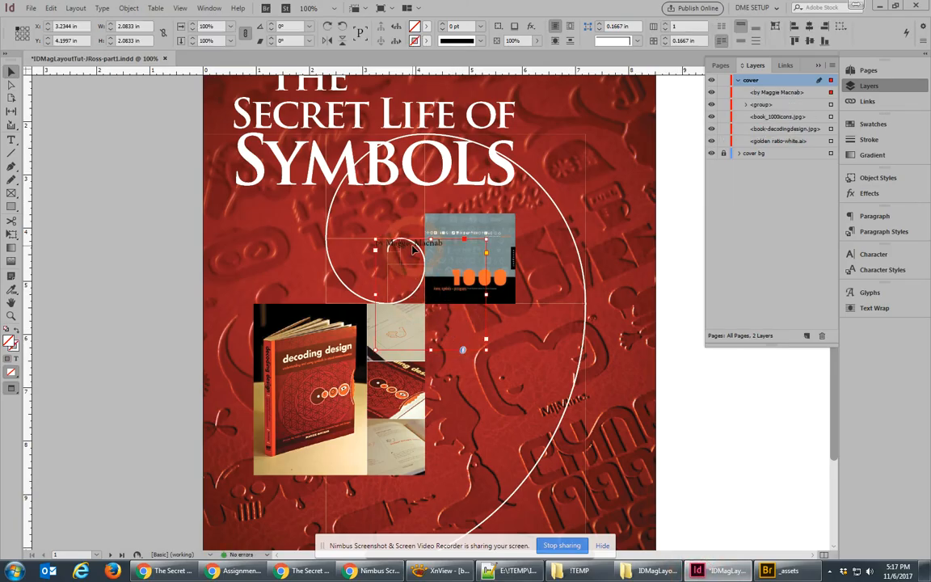
Set the byline's text fill color to [Paper].
{"action": "left_click", "coordinate": [427, 27]}
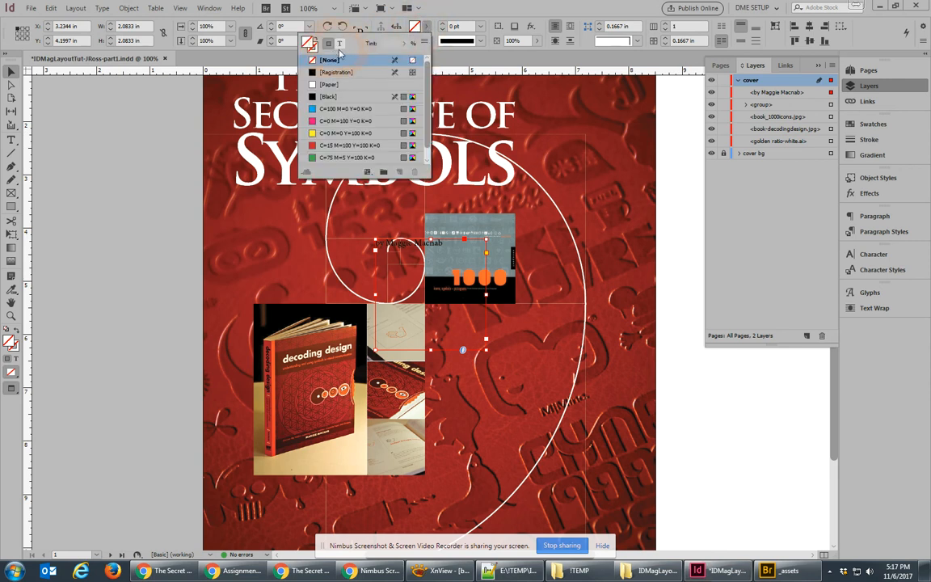
{"action": "left_click", "coordinate": [339, 44]}
{"action": "left_click", "coordinate": [317, 85]}
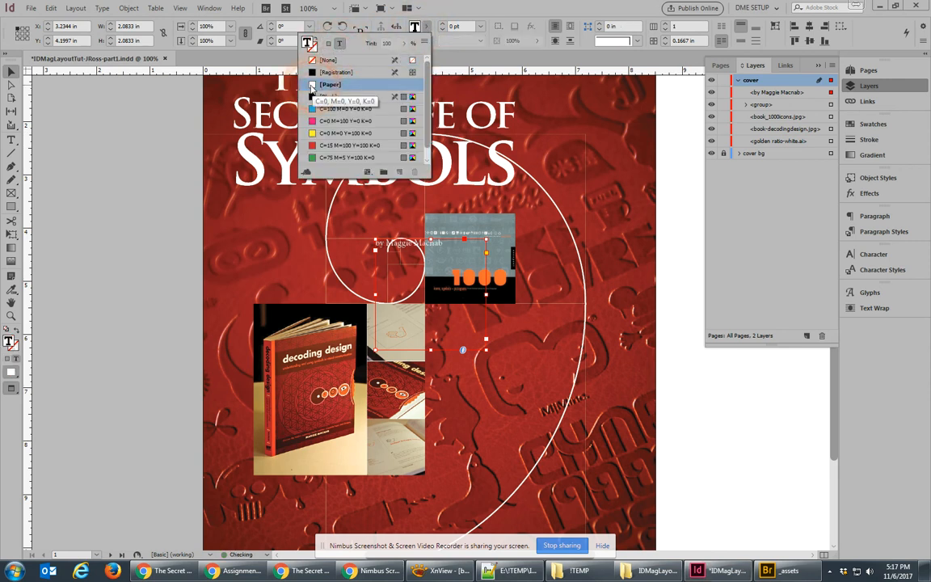
{"action": "left_click", "coordinate": [437, 250]}
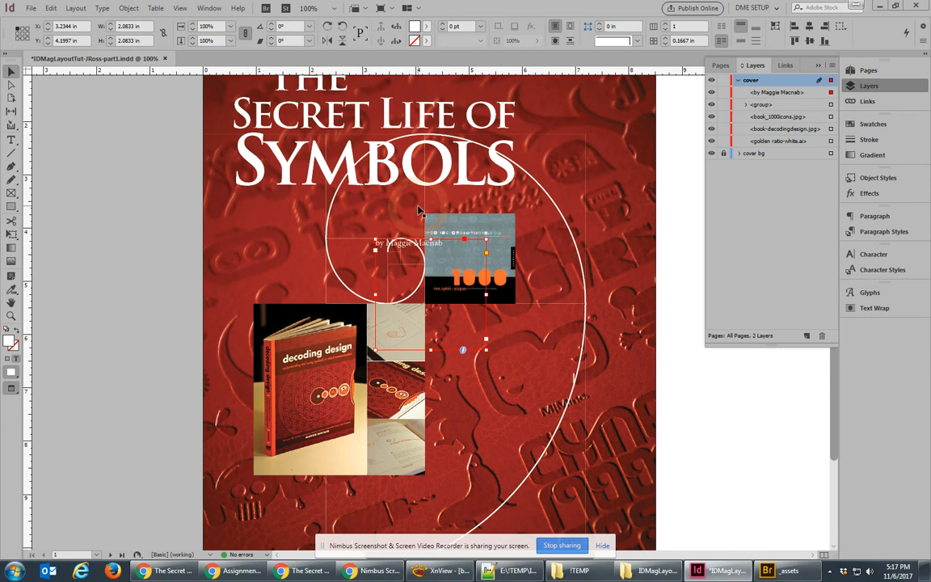
Fit the byline frame to its content and place it below "Symbols" at X 4.6004 in, Y 3.3866 in, right-aligned with the 1000 icons image.
{"action": "left_click", "coordinate": [774, 27]}
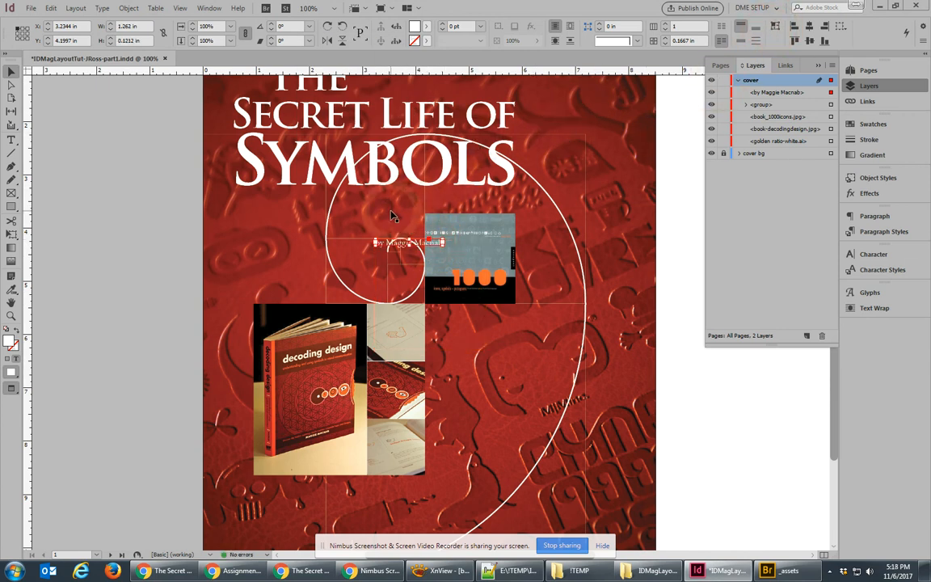
{"action": "left_click_drag", "start_coordinate": [384, 244], "coordinate": [456, 202]}
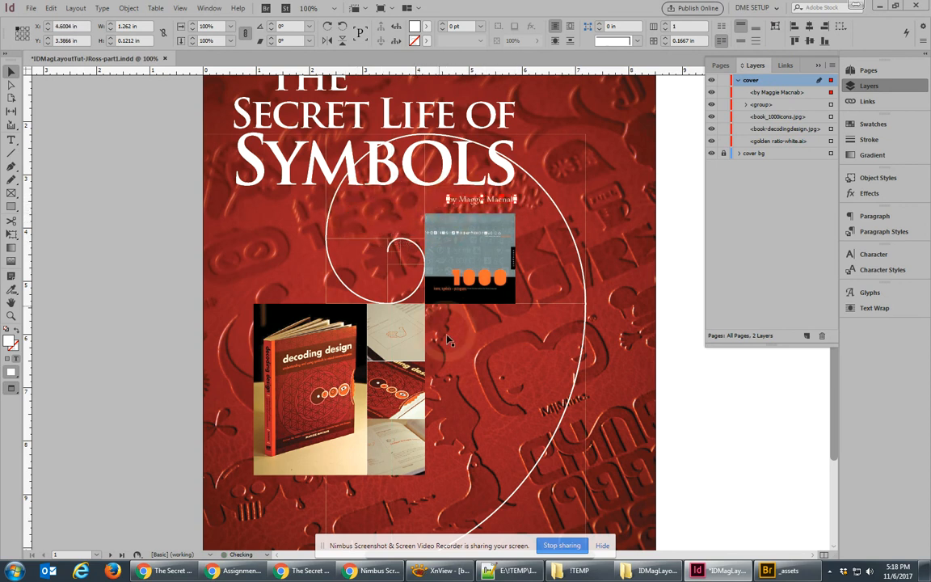
{"action": "left_click", "coordinate": [531, 349]}
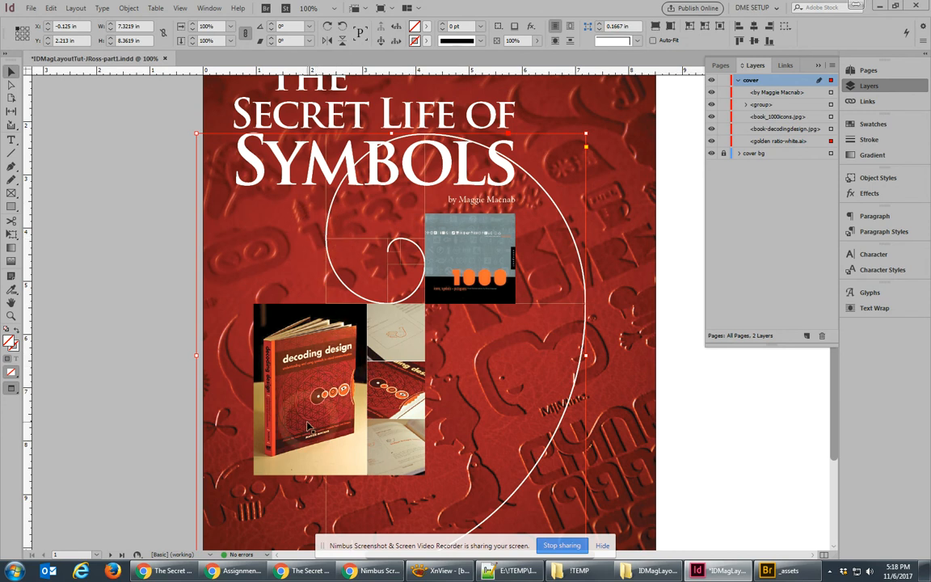
Copy the first paragraph of the browser's article and paste it into the InDesign layout as a new text frame.
{"action": "left_click", "coordinate": [305, 571]}
{"action": "scroll", "coordinate": [345, 418], "scroll_direction": "down", "scroll_amount": 3}
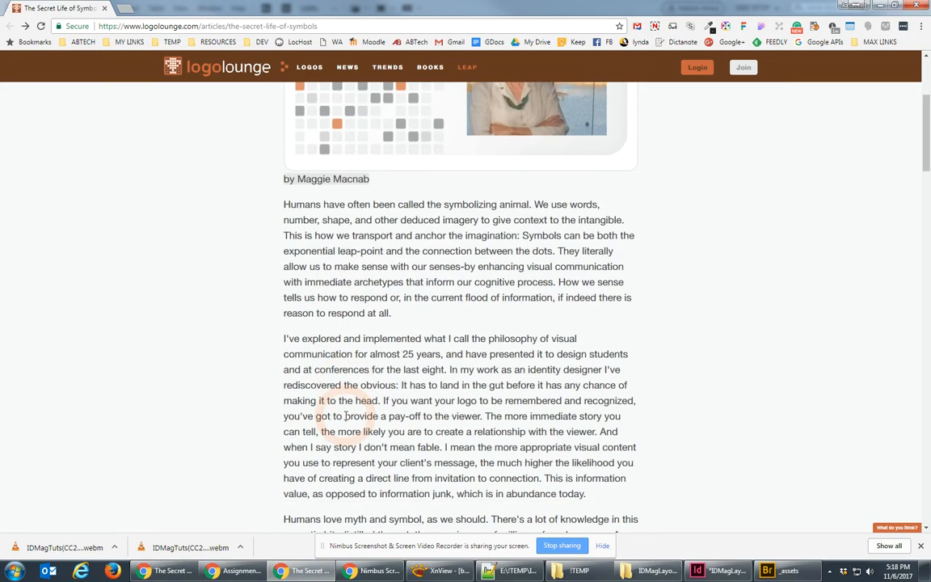
{"action": "left_click_drag", "start_coordinate": [299, 206], "coordinate": [392, 315]}
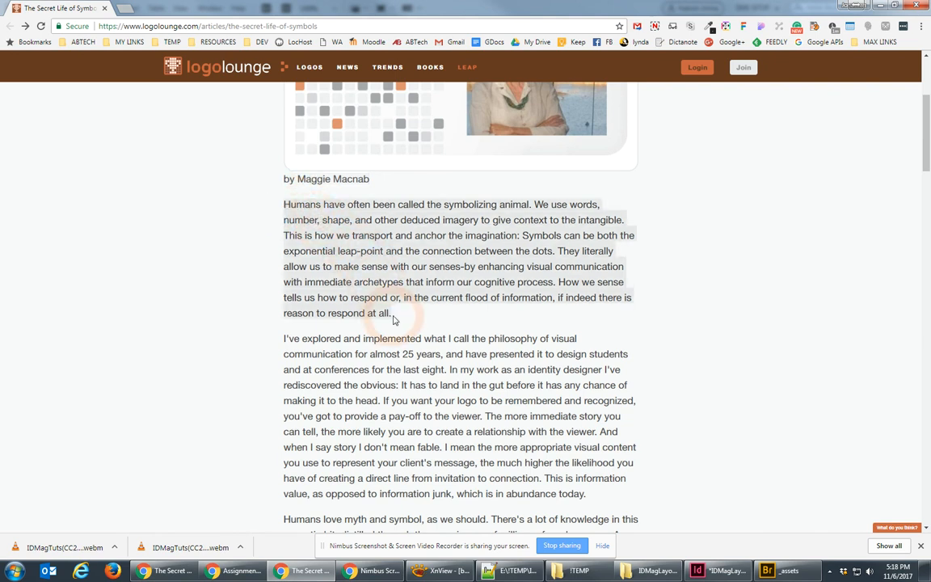
{"action": "left_click", "coordinate": [711, 571]}
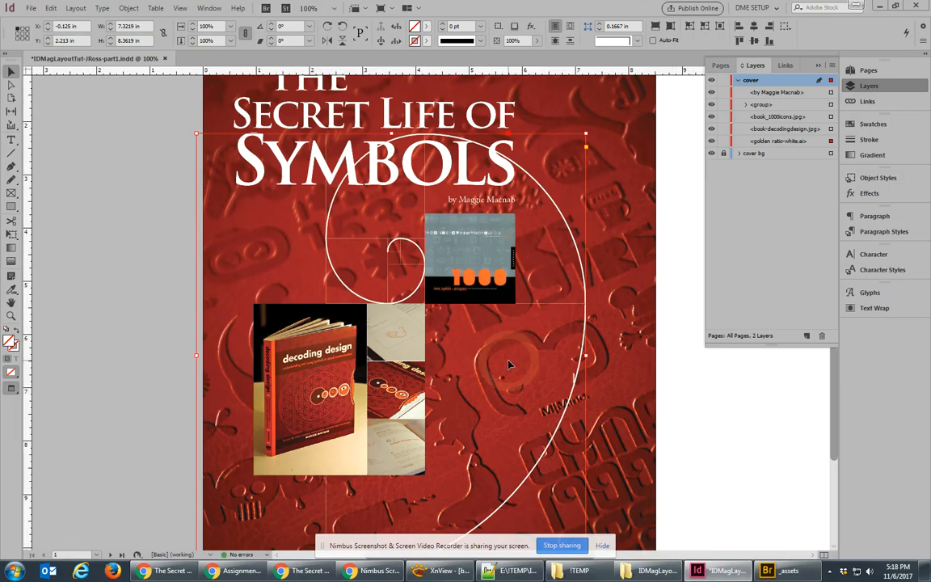
{"action": "key", "text": "ctrl+v"}
Resize the pasted text frame with guides shown to 3.32 by 3.68 in at X 4.68 in, Y 6.82 in.
{"action": "left_click_drag", "start_coordinate": [458, 357], "coordinate": [350, 231]}
{"action": "left_click_drag", "start_coordinate": [447, 340], "coordinate": [501, 447]}
{"action": "key", "text": "w"}
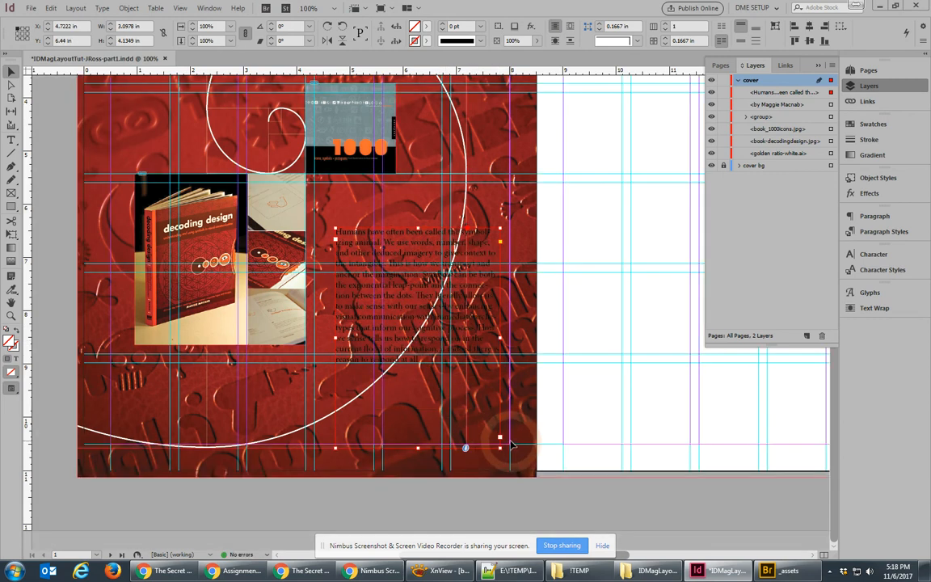
{"action": "left_click_drag", "start_coordinate": [500, 447], "coordinate": [509, 443]}
{"action": "left_click_drag", "start_coordinate": [335, 228], "coordinate": [314, 223]}
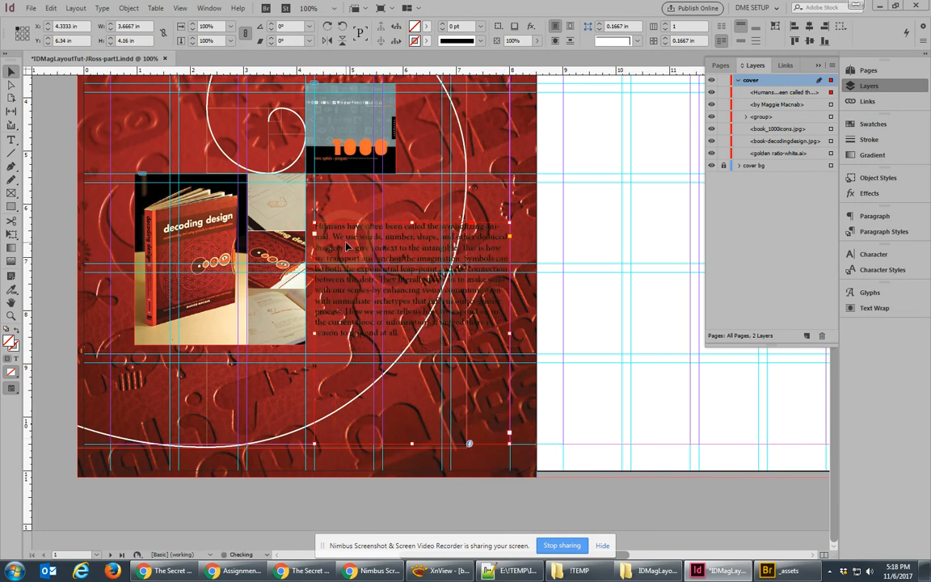
{"action": "left_click_drag", "start_coordinate": [317, 225], "coordinate": [331, 248]}
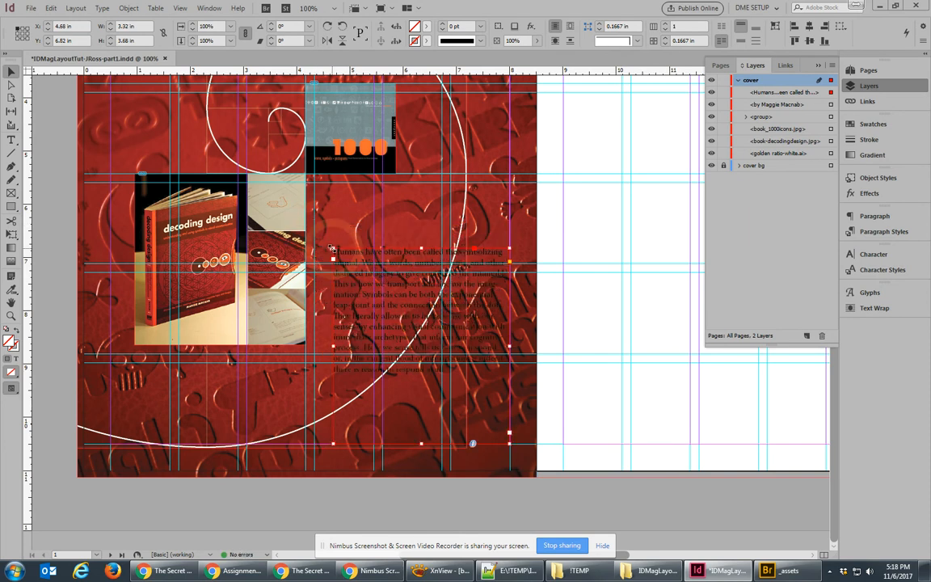
{"action": "left_click", "coordinate": [429, 27]}
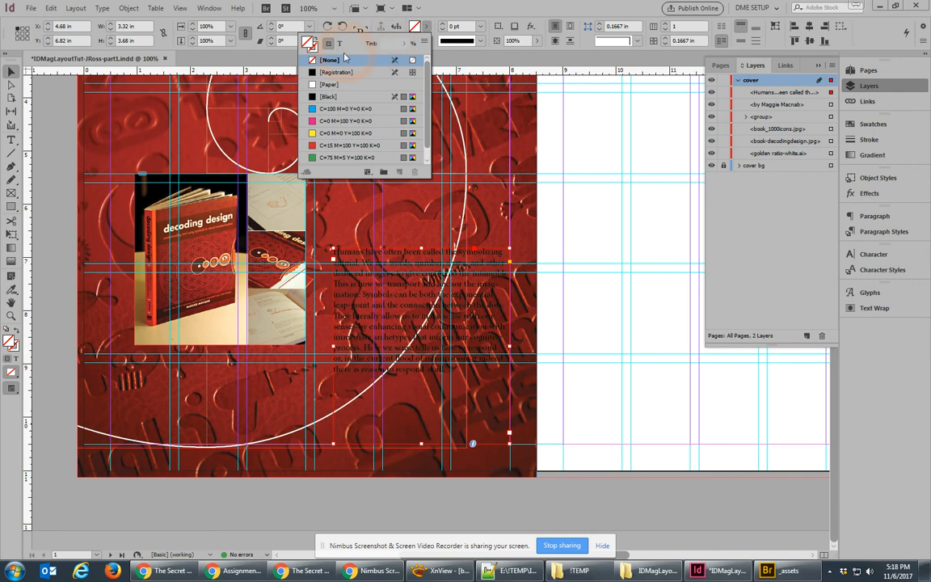
{"action": "left_click", "coordinate": [313, 86]}
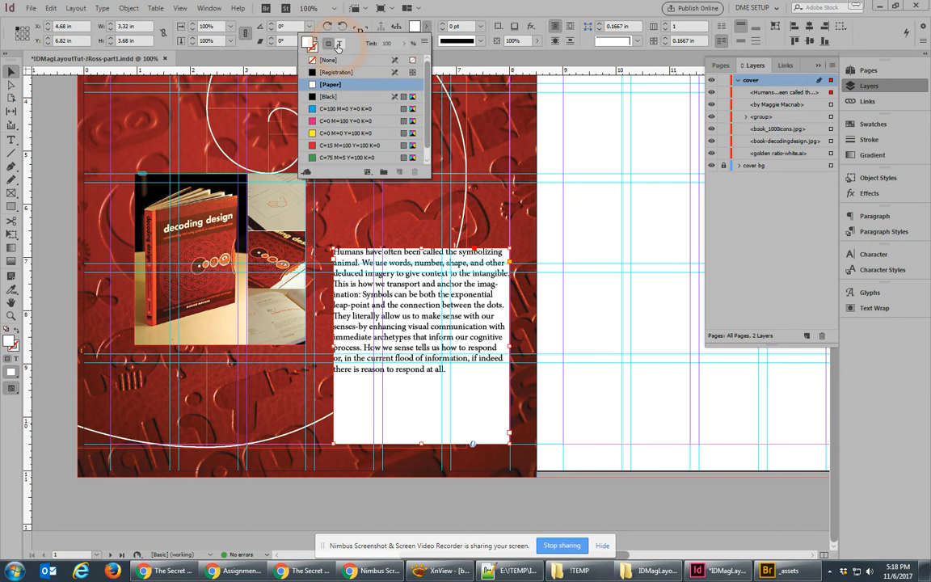
{"action": "left_click", "coordinate": [402, 270]}
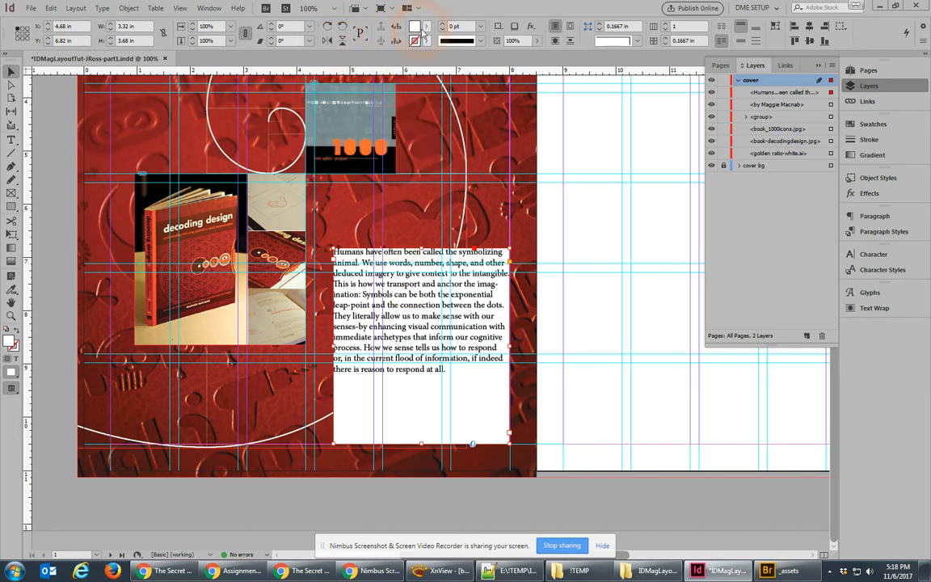
Set the article frame's fill to [None] and its text fill color to [Paper].
{"action": "left_click", "coordinate": [427, 27]}
{"action": "left_click", "coordinate": [331, 60]}
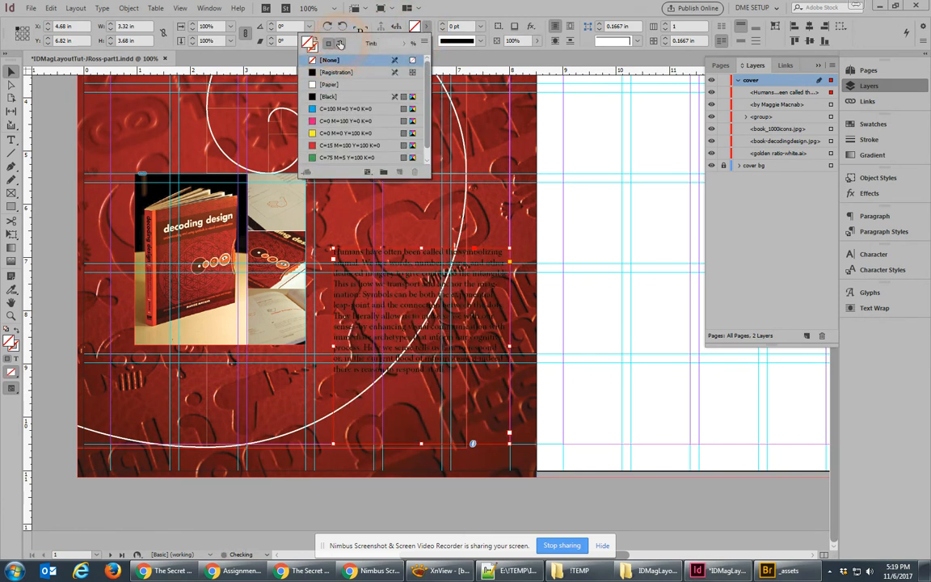
{"action": "left_click", "coordinate": [340, 44]}
{"action": "left_click", "coordinate": [313, 85]}
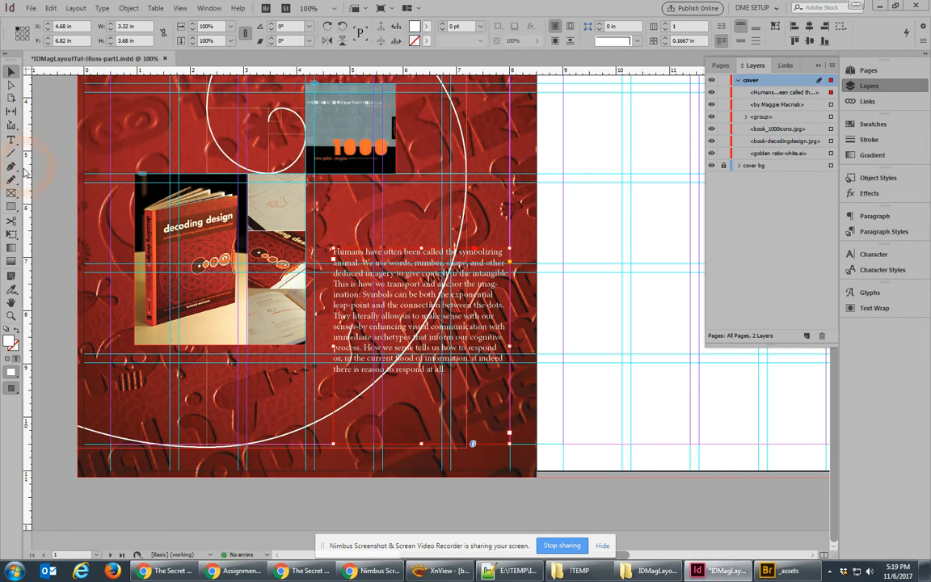
Draw a rectangle about 3.7 by 5.07 in over the article text and swap its fill and stroke for solid black.
{"action": "left_click", "coordinate": [11, 206]}
{"action": "left_click_drag", "start_coordinate": [314, 210], "coordinate": [512, 477]}
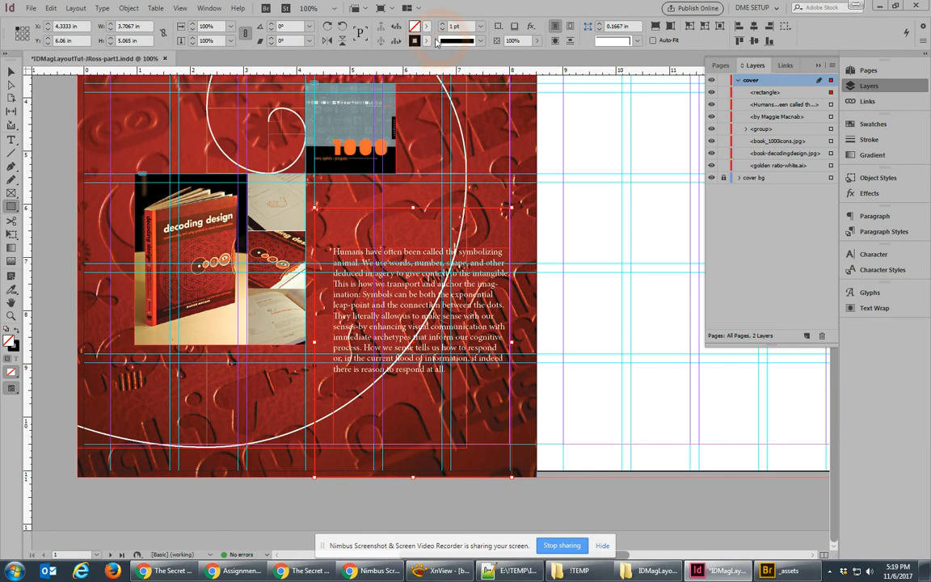
{"action": "left_click", "coordinate": [16, 331]}
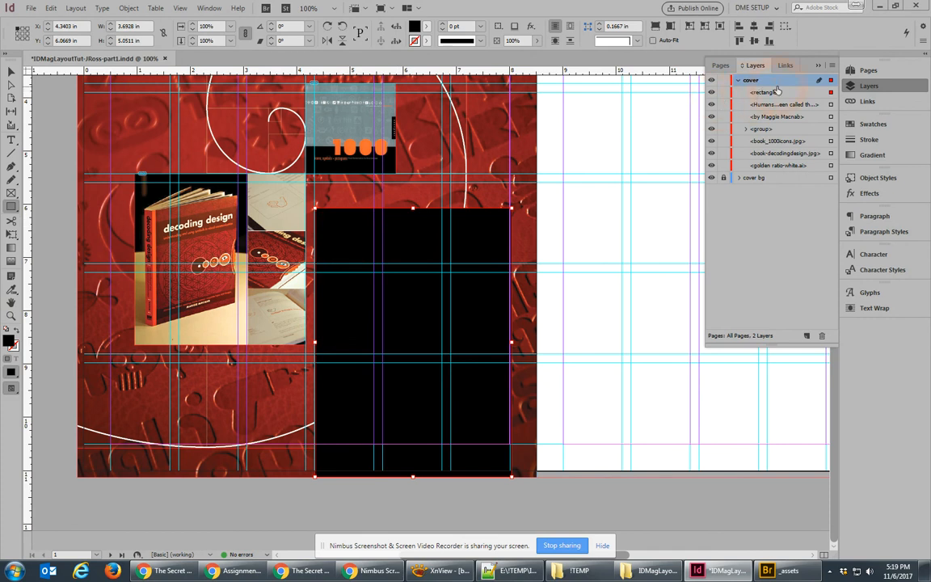
Send the black rectangle backward, to the back, to the front, and finally one level back, directly beneath the article text.
{"action": "left_click", "coordinate": [487, 251]}
{"action": "right_click", "coordinate": [340, 236]}
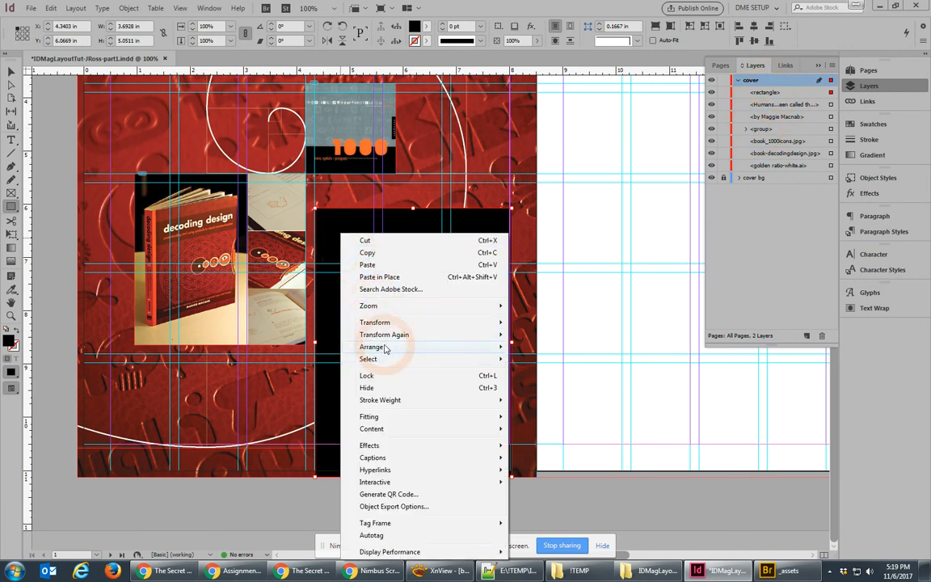
{"action": "mouse_move", "coordinate": [386, 347]}
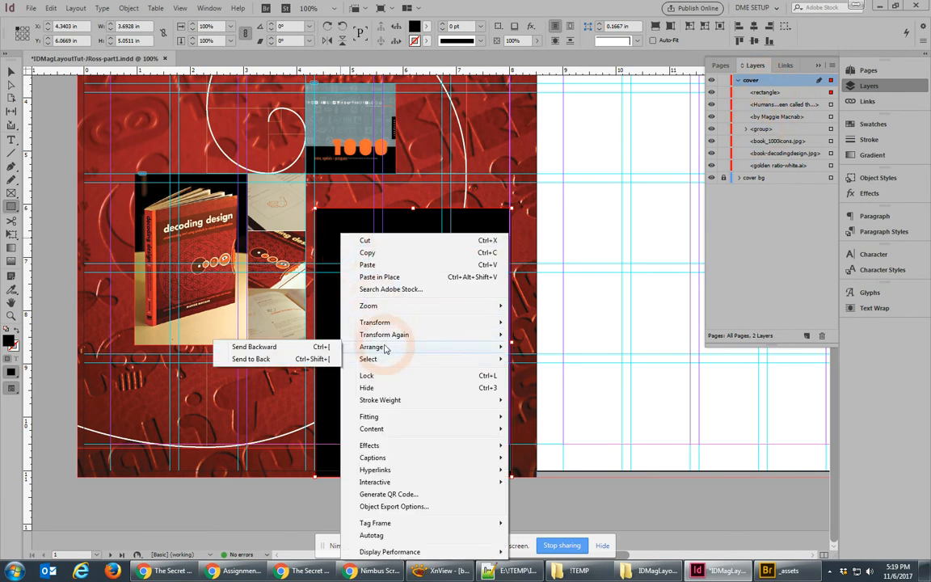
{"action": "left_click", "coordinate": [318, 348]}
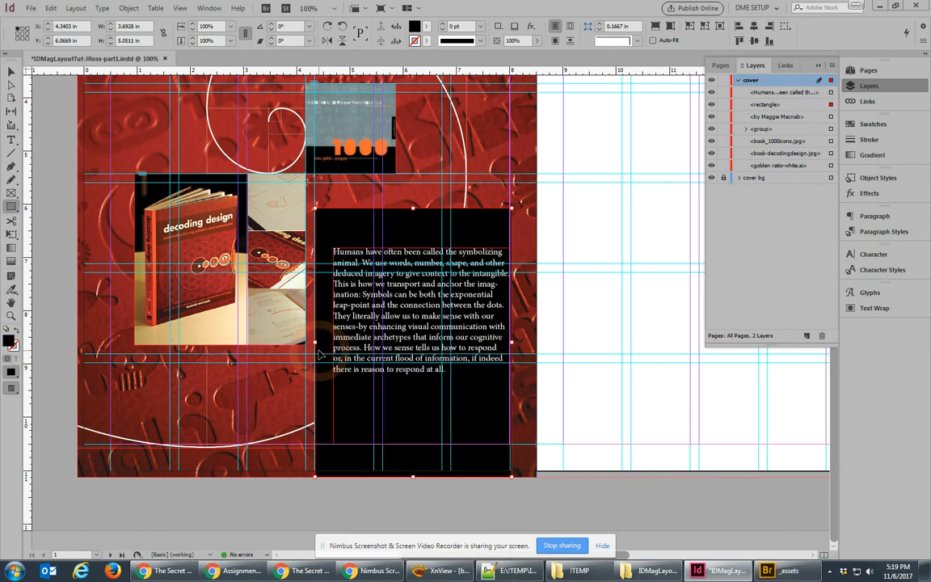
{"action": "key", "text": "ctrl+shift+bracketleft"}
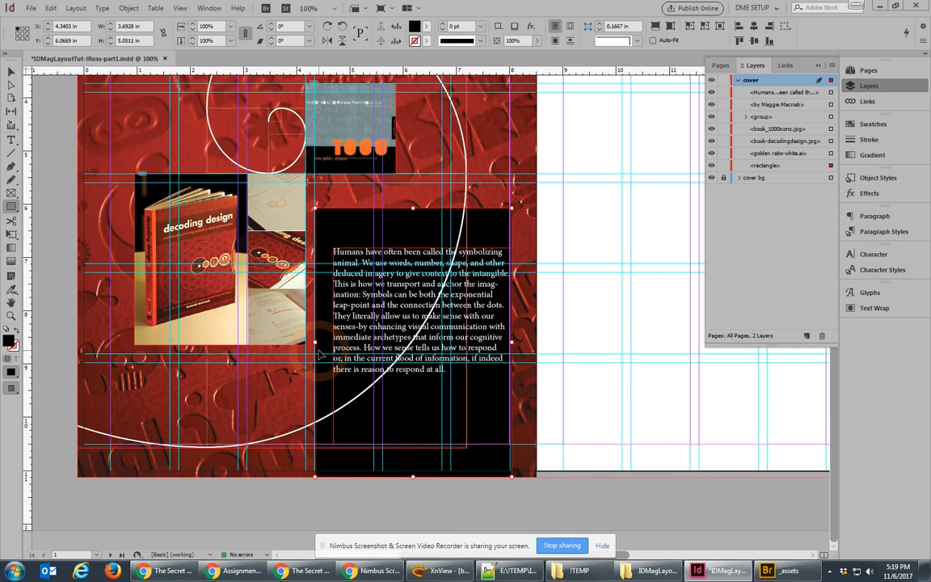
{"action": "key", "text": "ctrl+shift+bracketright"}
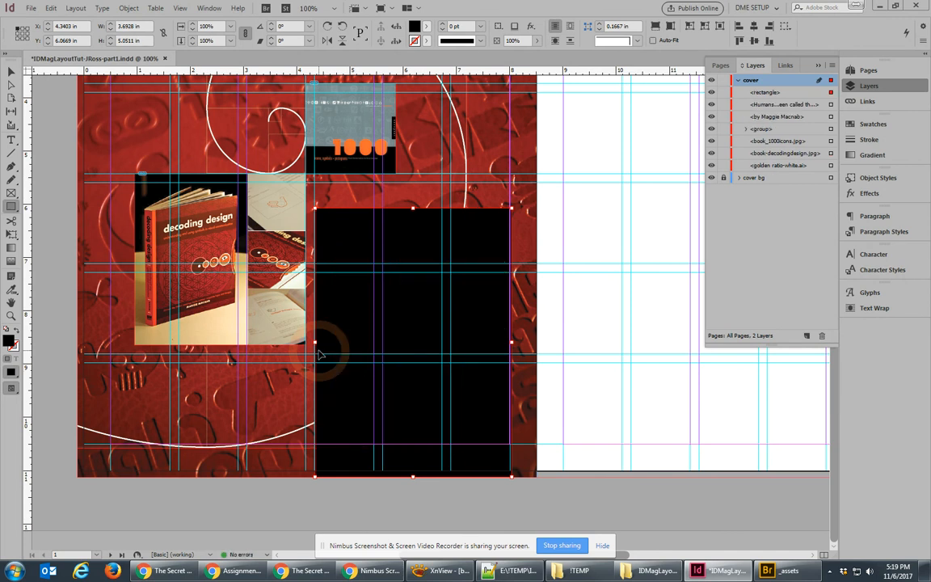
{"action": "key", "text": "ctrl+bracketleft"}
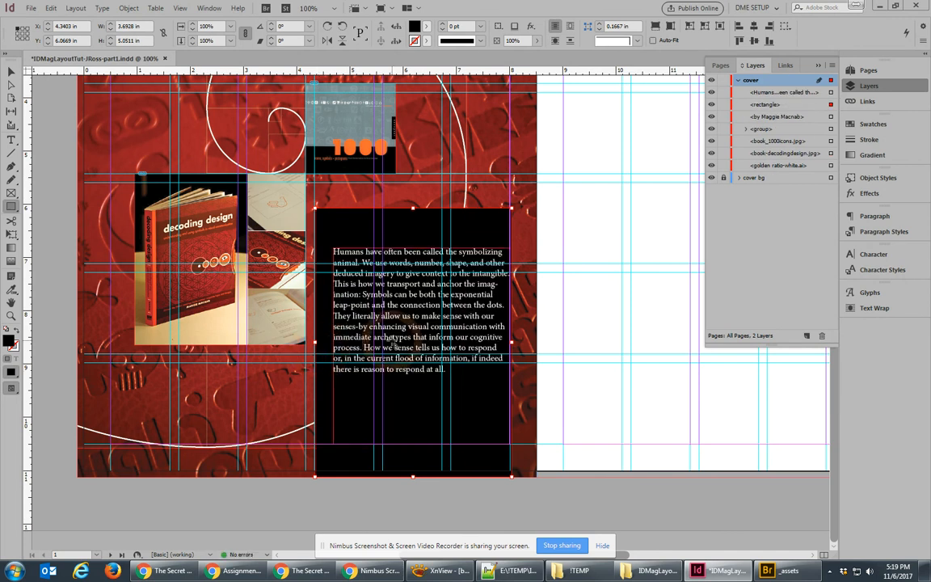
Move the article text frame within the black rectangle to X 4.5267 in, Y 6.48 in.
{"action": "left_click", "coordinate": [374, 311]}
{"action": "left_click", "coordinate": [511, 289]}
{"action": "left_click", "coordinate": [11, 71]}
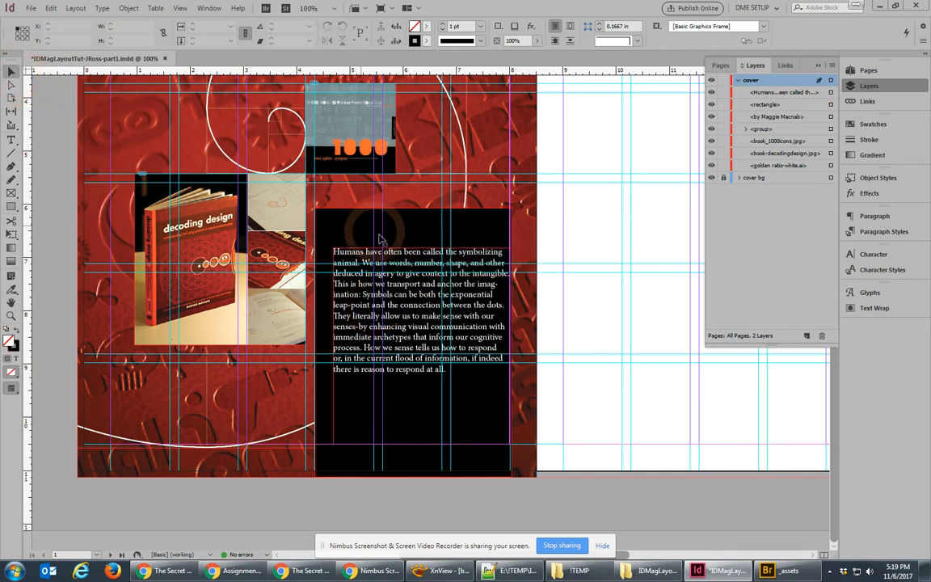
{"action": "left_click", "coordinate": [341, 291]}
{"action": "left_click_drag", "start_coordinate": [360, 315], "coordinate": [352, 298]}
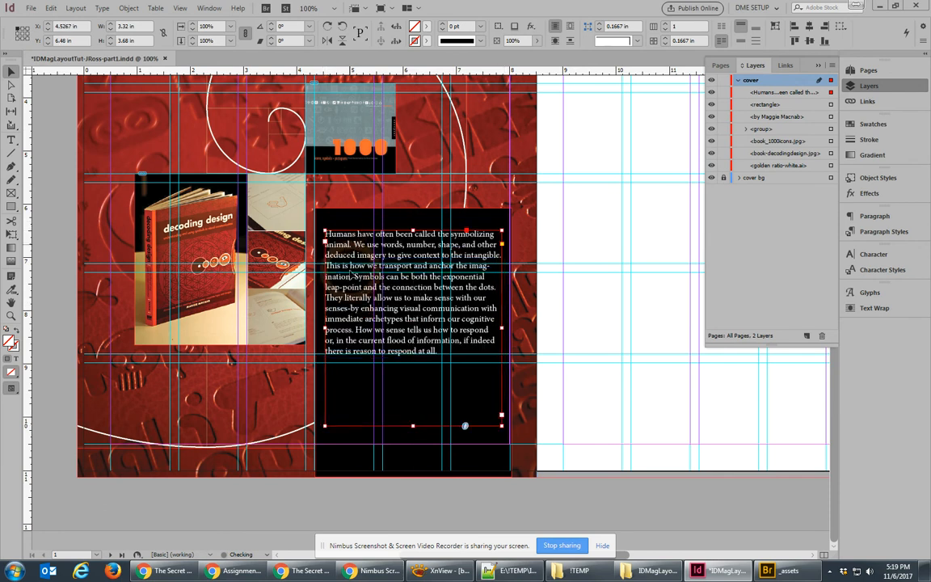
Preview the page without guides and raise the article text frame to Y 6.24 in, keeping X at 4.5267 in.
{"action": "left_click", "coordinate": [341, 227]}
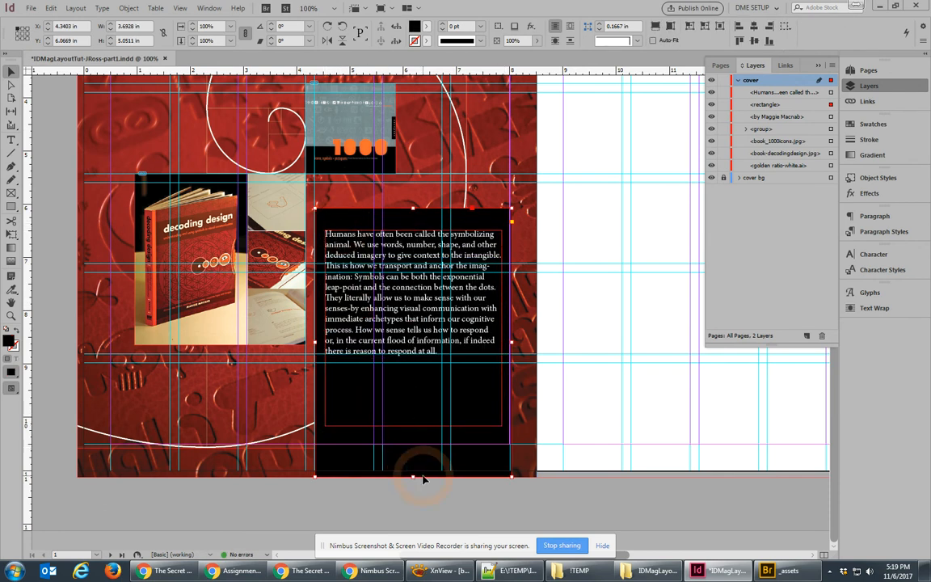
{"action": "key", "text": "w"}
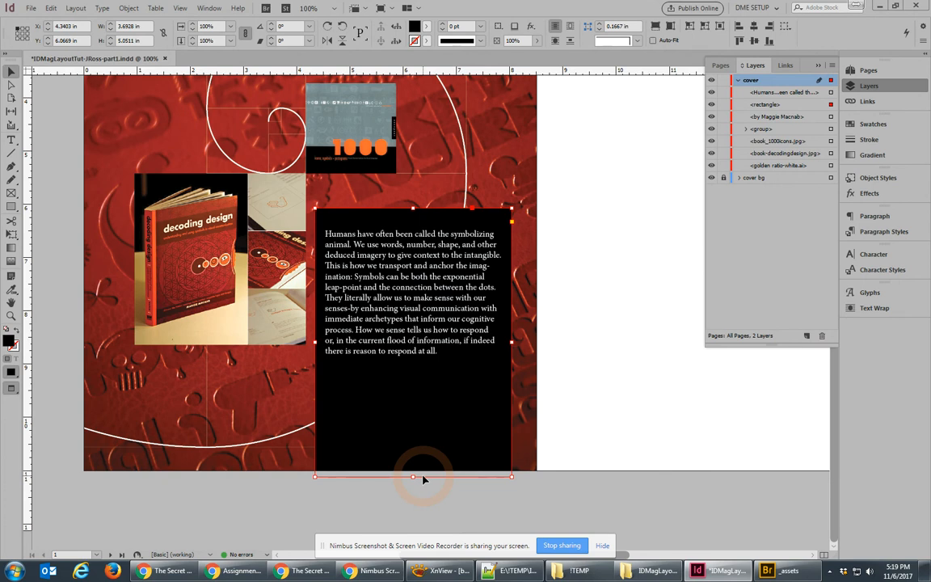
{"action": "left_click", "coordinate": [344, 262]}
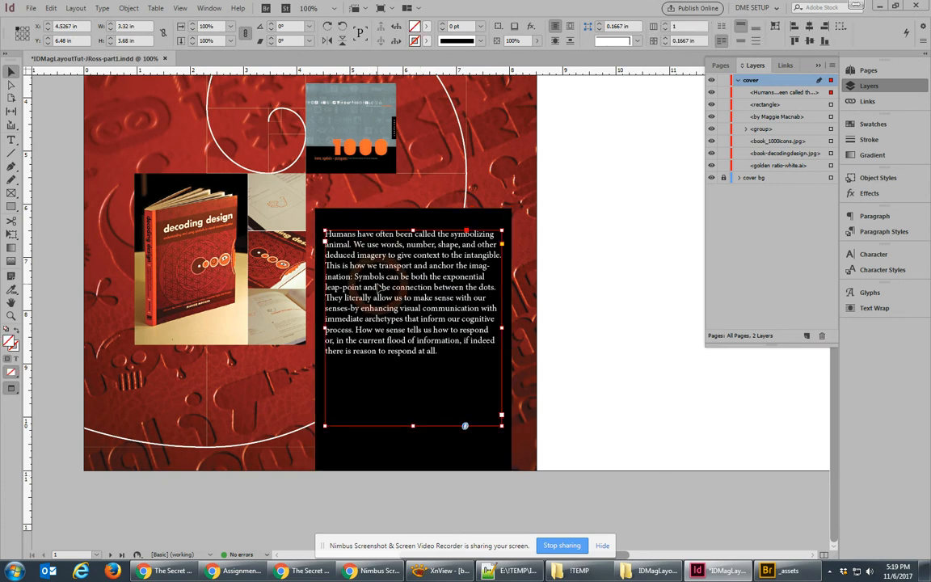
{"action": "mouse_move", "coordinate": [378, 287]}
{"action": "left_mouse_down"}
{"action": "mouse_move", "coordinate": [341, 271]}
{"action": "mouse_move", "coordinate": [369, 272]}
{"action": "left_mouse_up"}
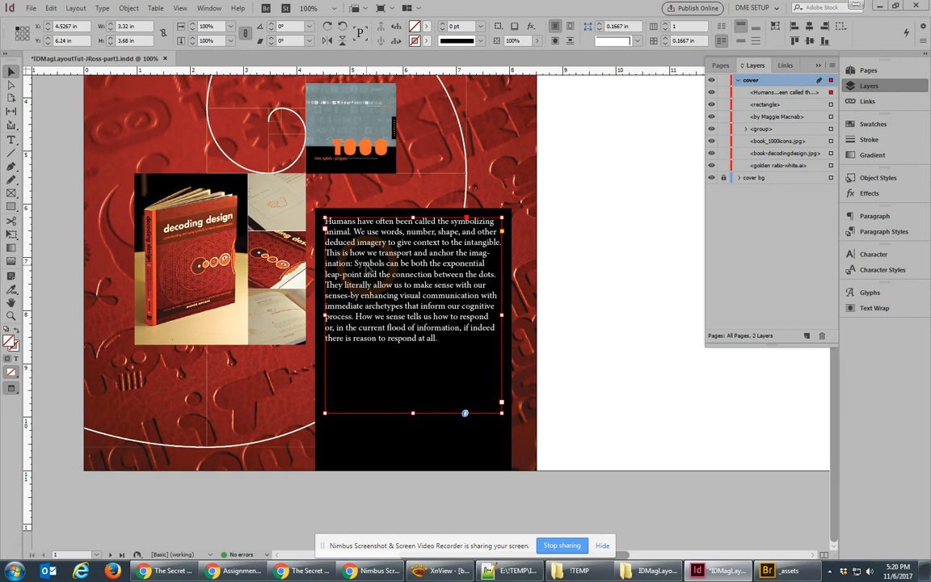
Delete the black rectangle behind the article text.
{"action": "left_click", "coordinate": [382, 443]}
{"action": "key", "text": "Delete"}
Fill the article text frame itself with [Black].
{"action": "left_click", "coordinate": [344, 398]}
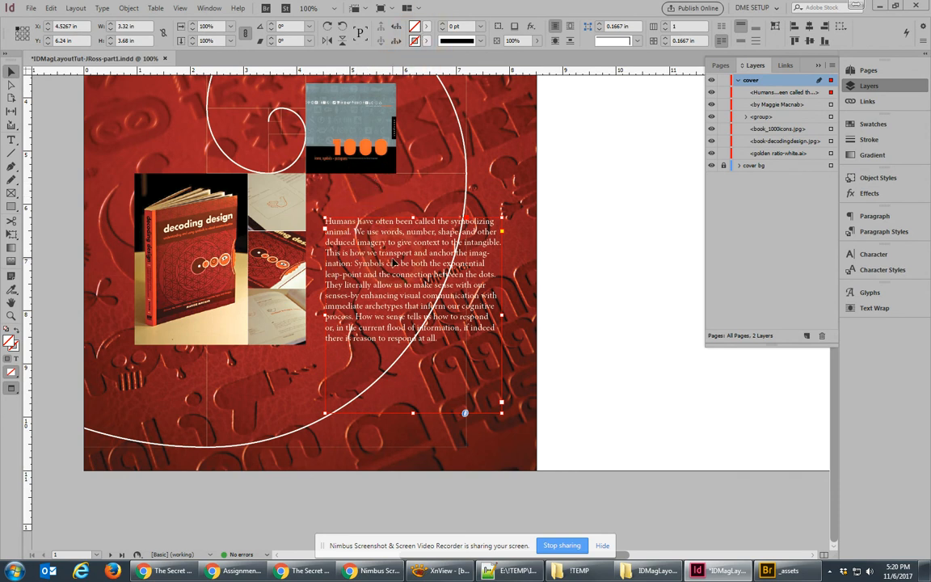
{"action": "left_click", "coordinate": [426, 28]}
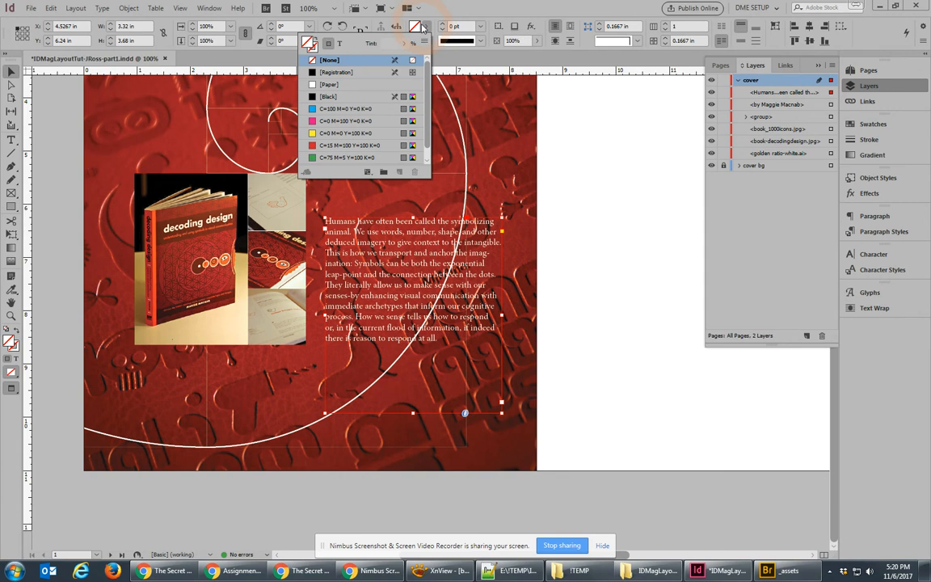
{"action": "left_click", "coordinate": [330, 98]}
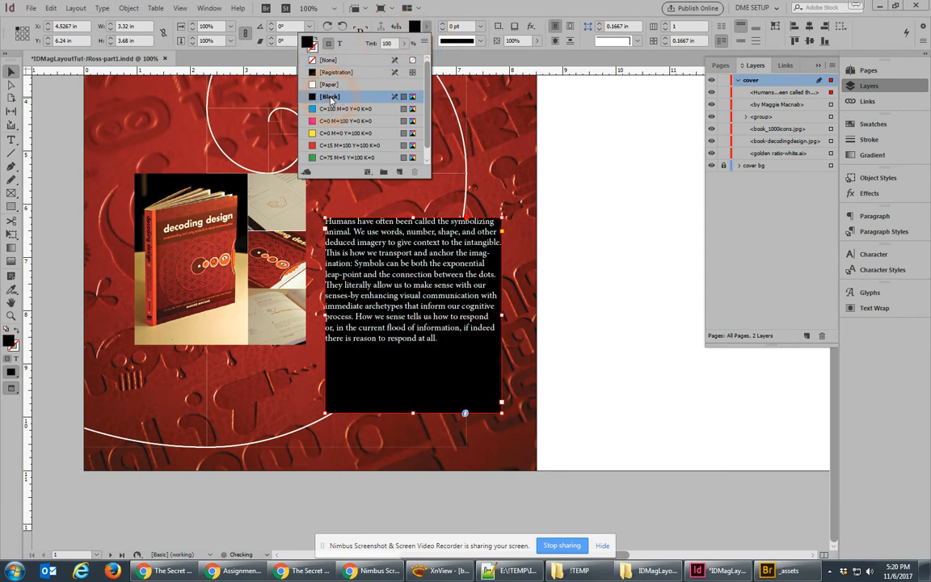
{"action": "left_click", "coordinate": [363, 275]}
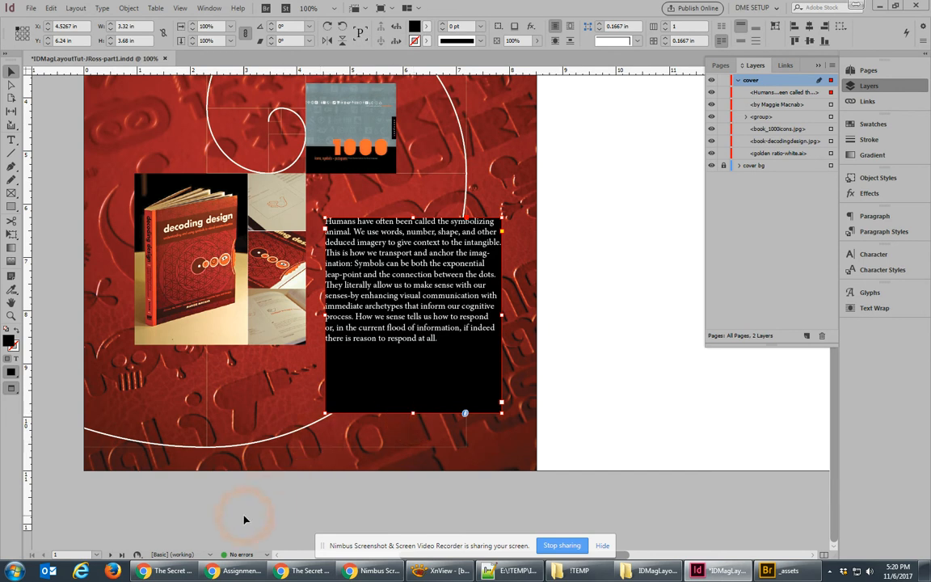
Show the guides and resize the black text frame to 3.6667 by 5.105 in at X 4.3333 in, Y 6.02 in, reaching the bottom bleed.
{"action": "key", "text": "w"}
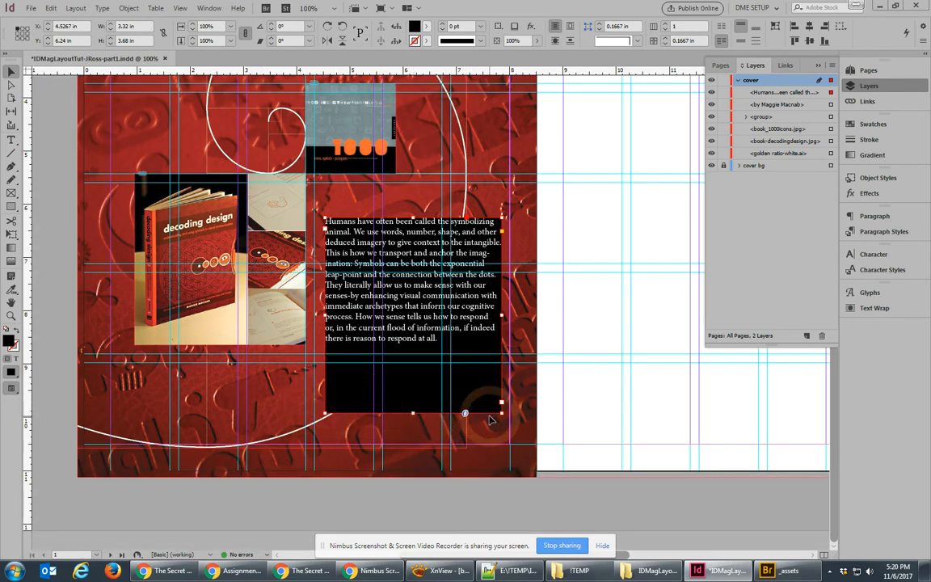
{"action": "left_click_drag", "start_coordinate": [502, 412], "coordinate": [507, 475]}
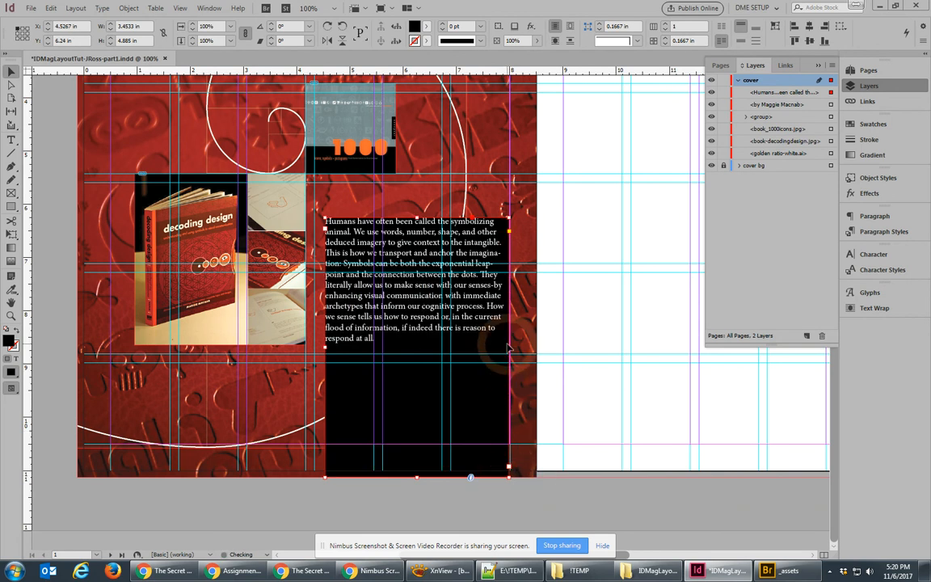
{"action": "left_click_drag", "start_coordinate": [506, 346], "coordinate": [511, 347]}
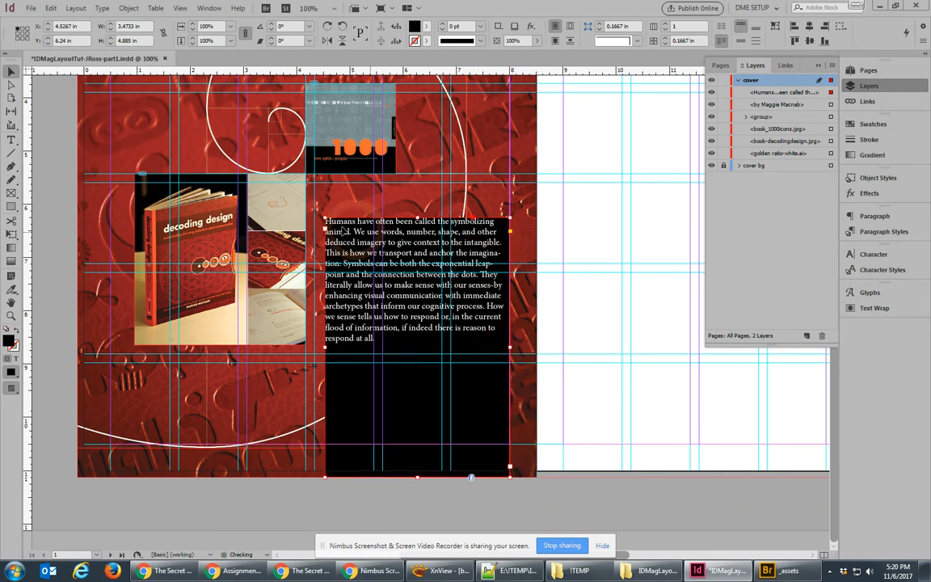
{"action": "left_click_drag", "start_coordinate": [322, 222], "coordinate": [315, 222]}
{"action": "key", "text": "ctrl+z"}
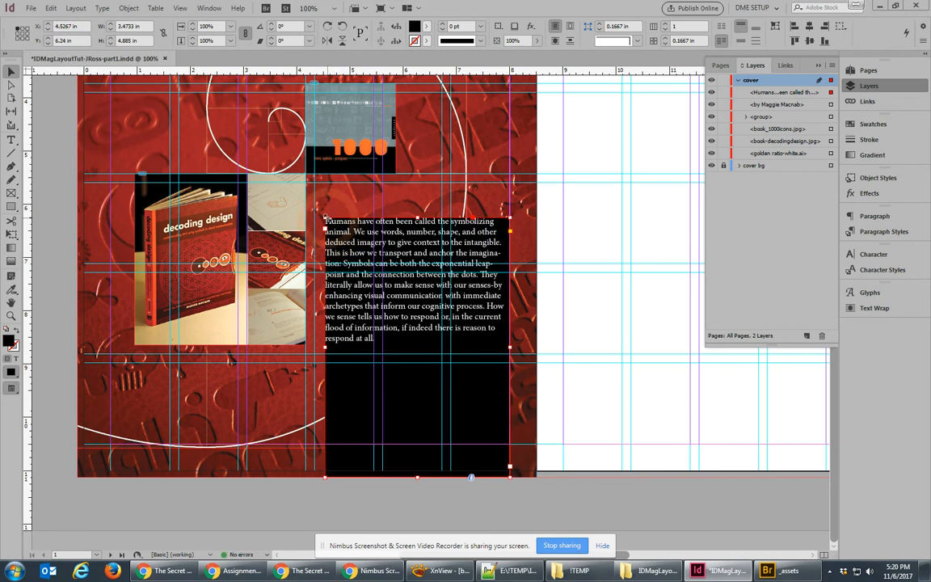
{"action": "left_click_drag", "start_coordinate": [325, 218], "coordinate": [317, 220]}
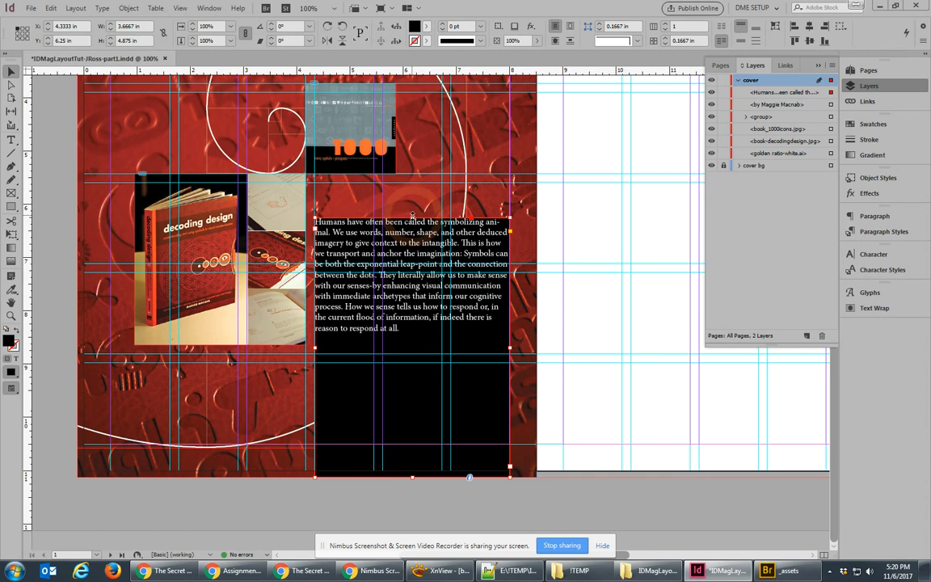
{"action": "left_click_drag", "start_coordinate": [413, 218], "coordinate": [413, 205]}
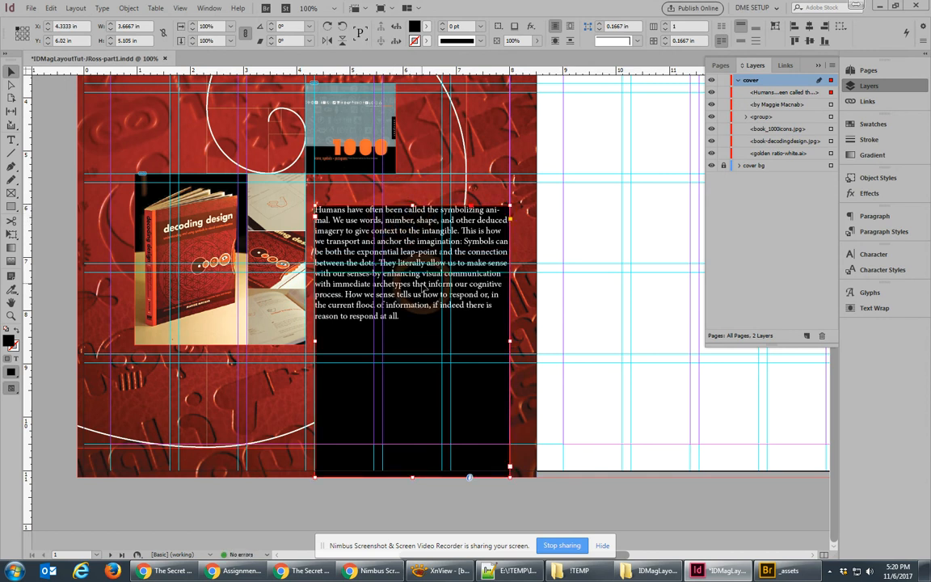
In preview mode, give the black text frame a 0.3125 in inset on all sides and shorten it to 4.98 in high at the page's lower edge.
{"action": "key", "text": "w"}
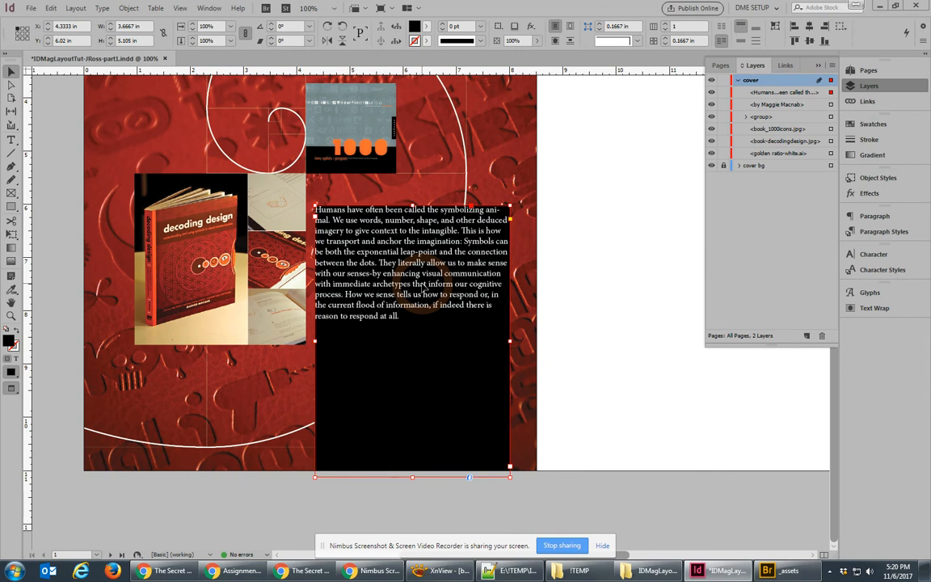
{"action": "right_click", "coordinate": [434, 275]}
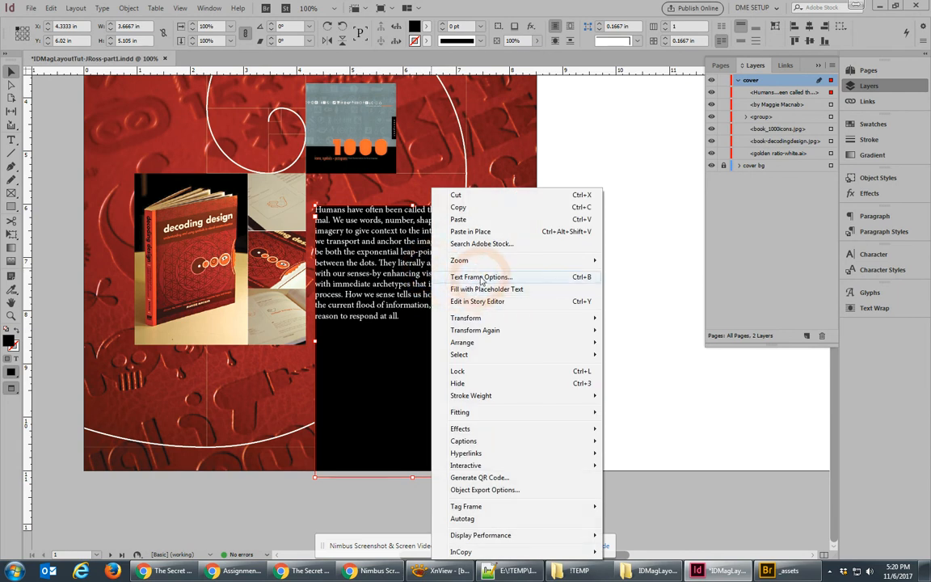
{"action": "left_click", "coordinate": [480, 278]}
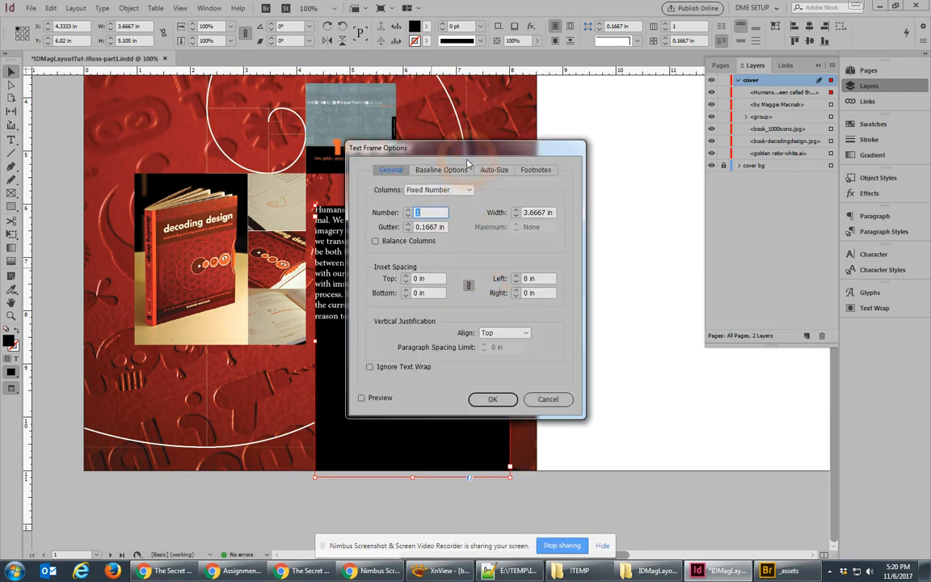
{"action": "left_click_drag", "start_coordinate": [503, 150], "coordinate": [608, 144]}
{"action": "left_click", "coordinate": [531, 273]}
{"action": "left_click", "coordinate": [466, 391]}
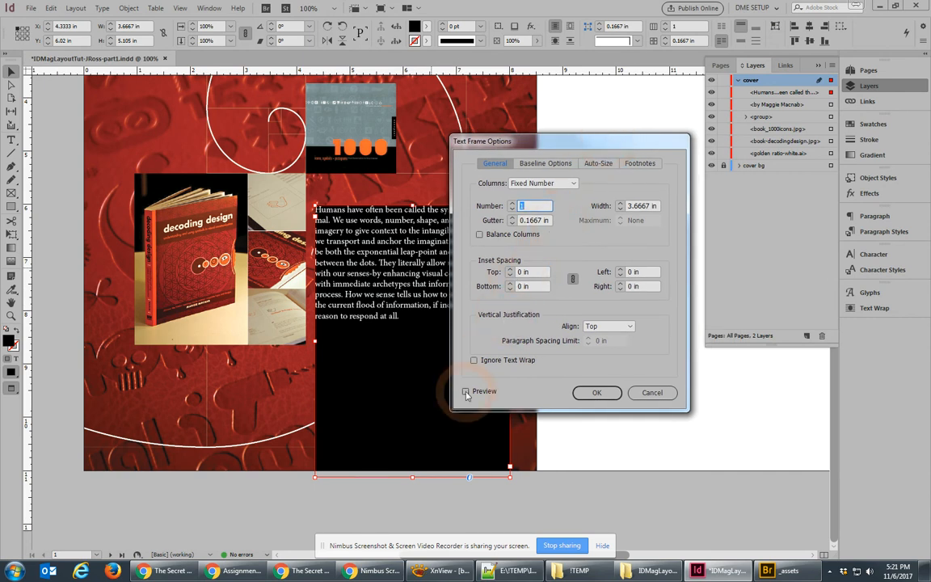
{"action": "left_click", "coordinate": [510, 270]}
{"action": "left_click", "coordinate": [510, 270]}
{"action": "left_click", "coordinate": [510, 270]}
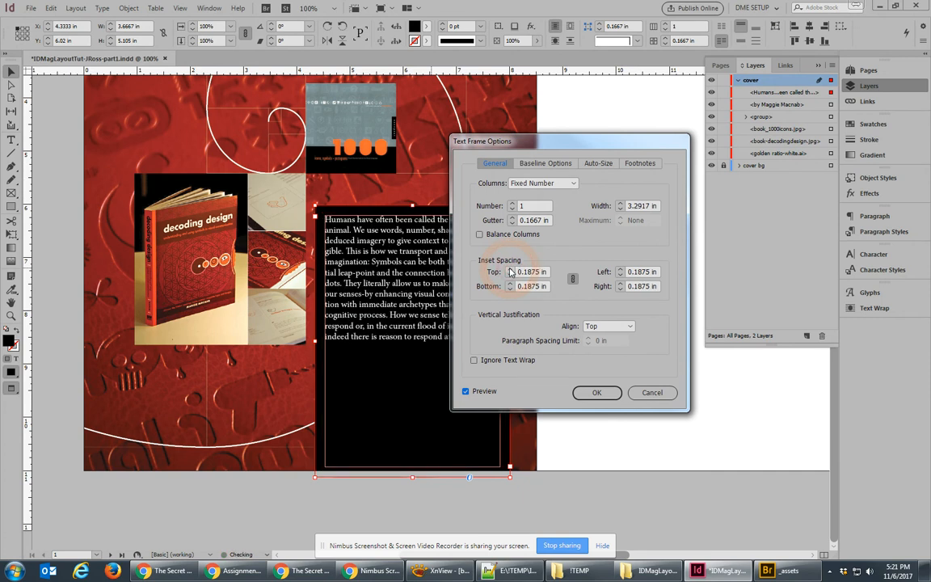
{"action": "left_click", "coordinate": [510, 270]}
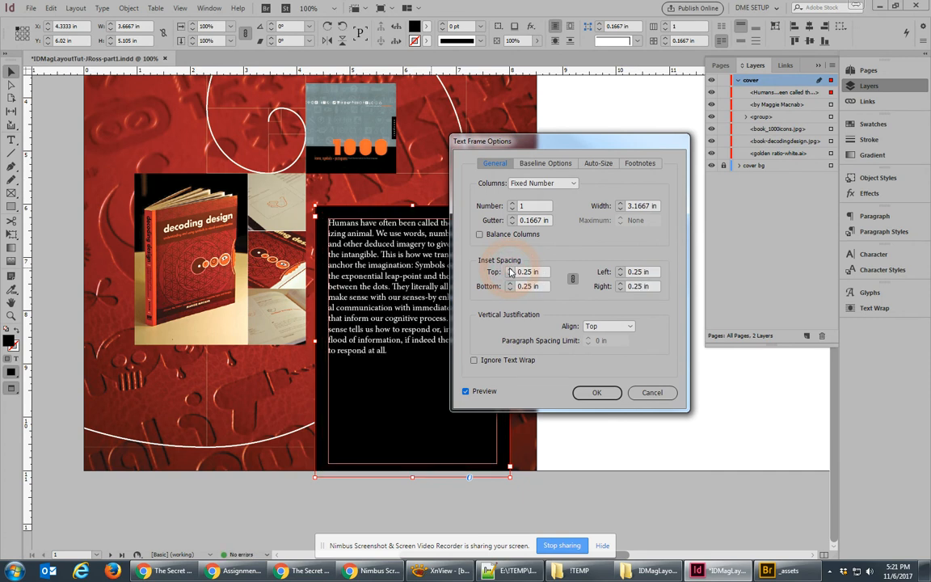
{"action": "left_click", "coordinate": [510, 270]}
{"action": "left_click", "coordinate": [510, 270]}
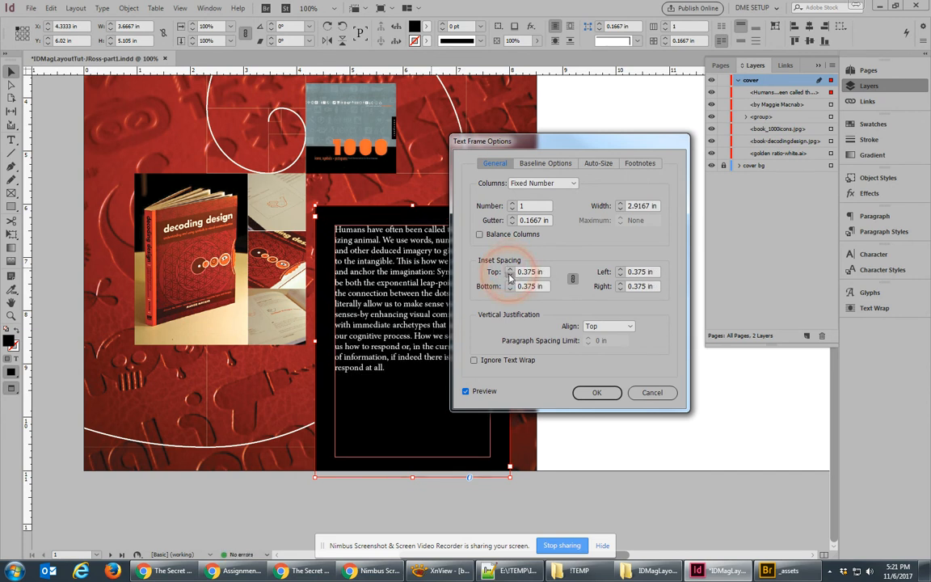
{"action": "left_click", "coordinate": [511, 275]}
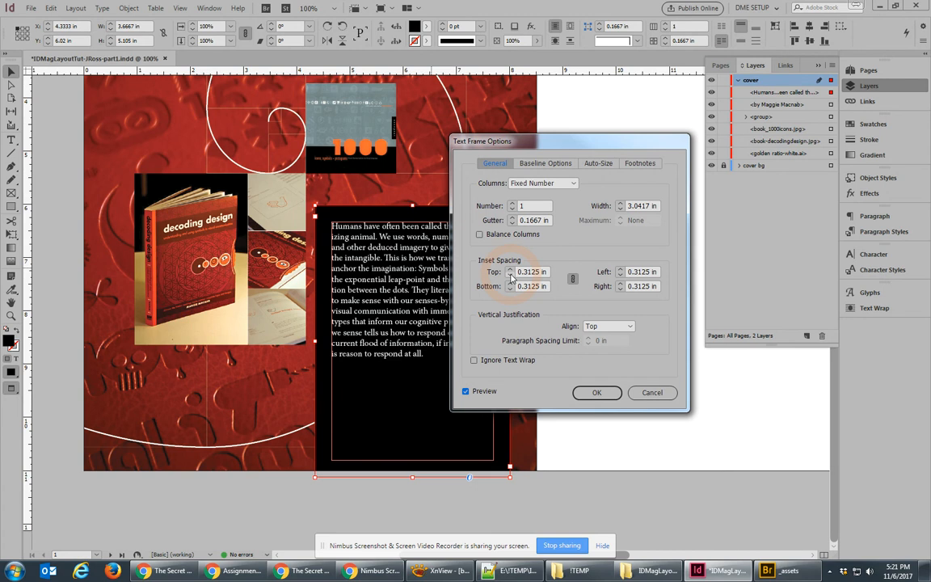
{"action": "left_click", "coordinate": [588, 395]}
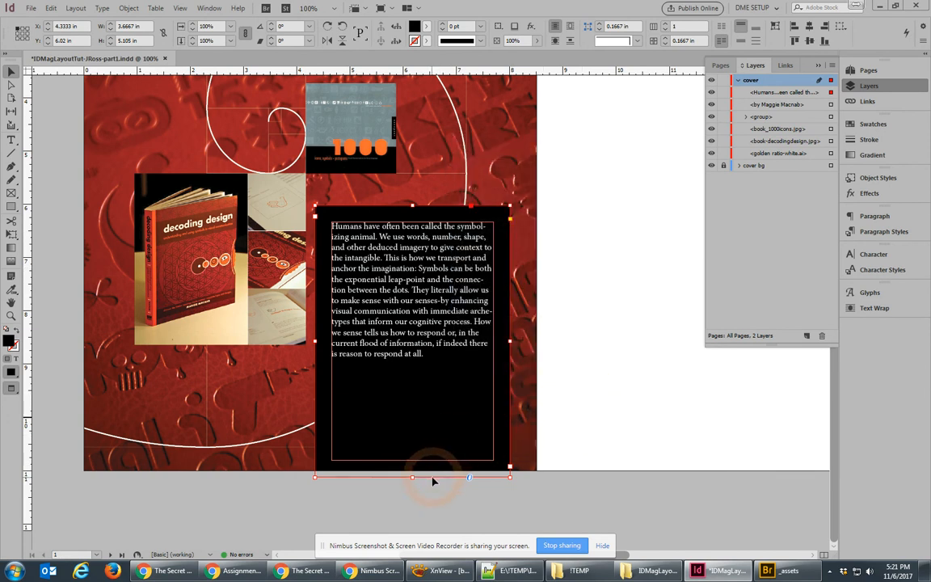
{"action": "left_click_drag", "start_coordinate": [412, 477], "coordinate": [416, 474]}
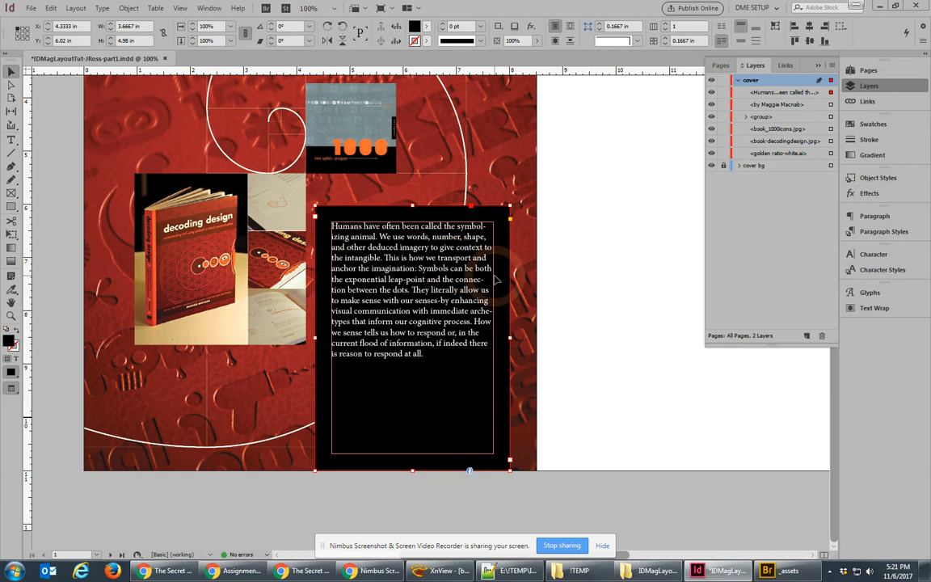
Set the whole article paragraph in the black frame to a font size of 14 pt.
{"action": "double_click", "coordinate": [399, 255]}
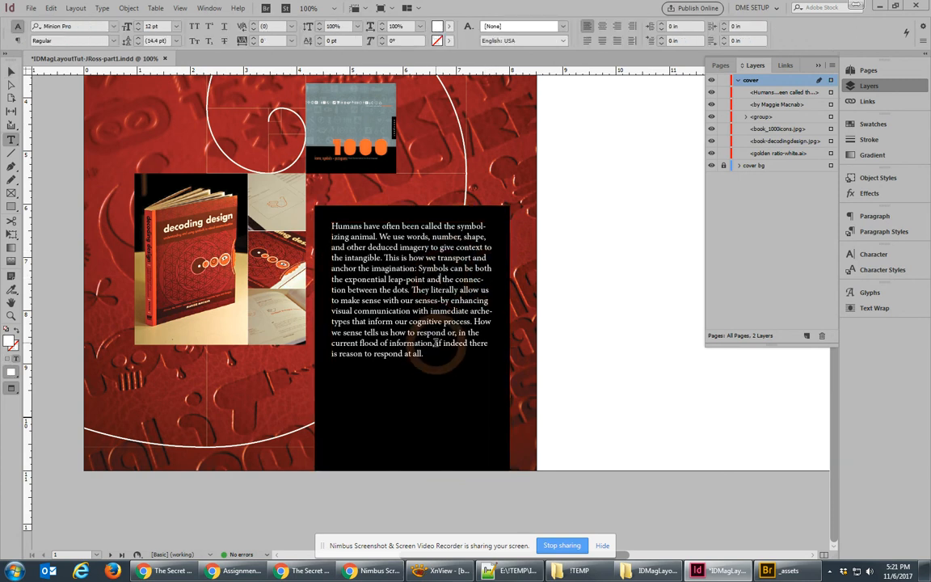
{"action": "left_click_drag", "start_coordinate": [428, 354], "coordinate": [328, 225]}
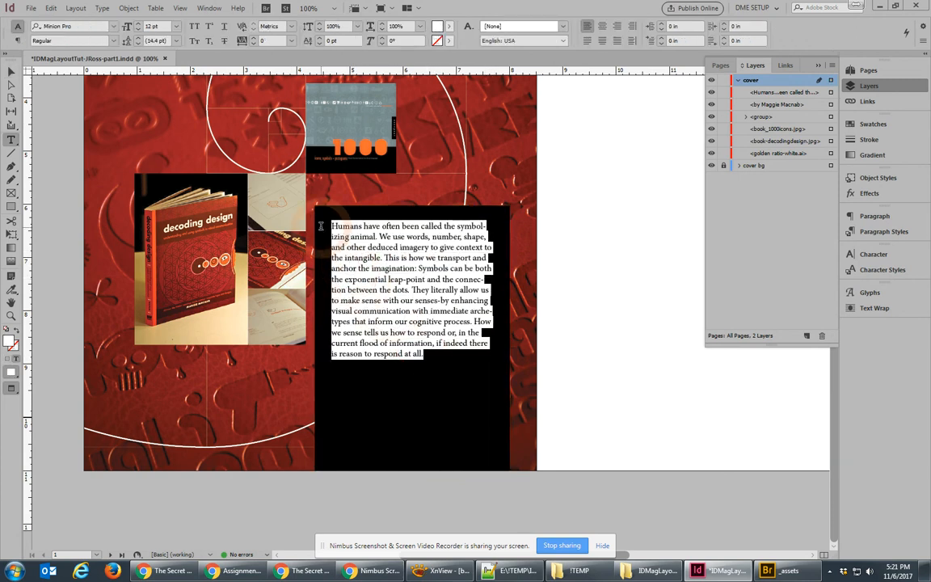
{"action": "left_click", "coordinate": [137, 25]}
{"action": "left_click", "coordinate": [137, 25]}
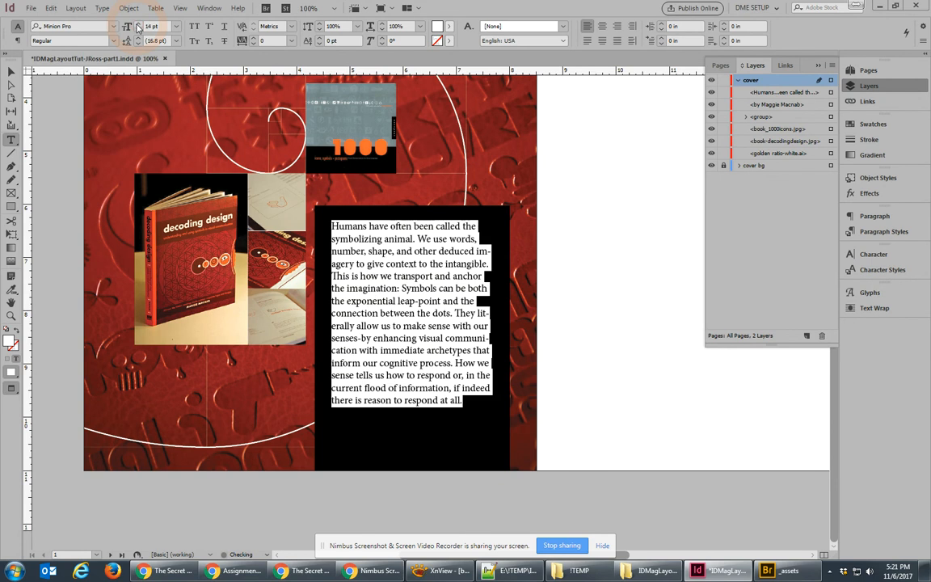
{"action": "left_click", "coordinate": [137, 26]}
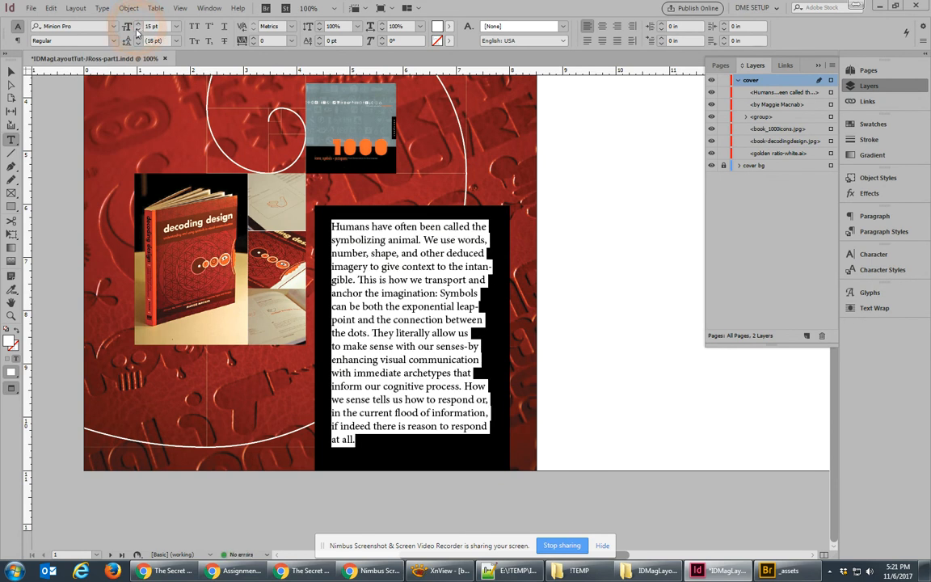
{"action": "left_click", "coordinate": [138, 30]}
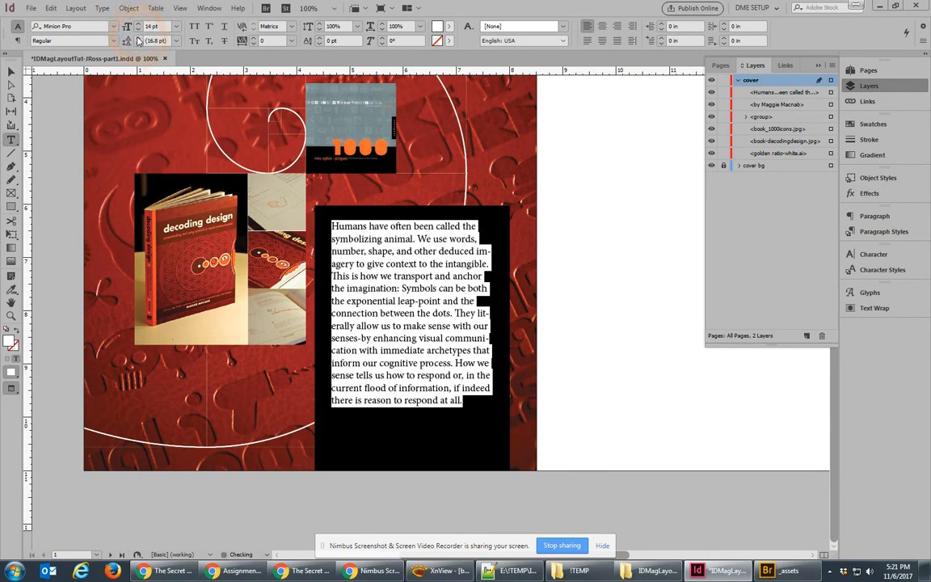
Set the article paragraph's leading to 19 pt and deselect the text frame.
{"action": "left_click", "coordinate": [137, 38]}
{"action": "left_click", "coordinate": [137, 38]}
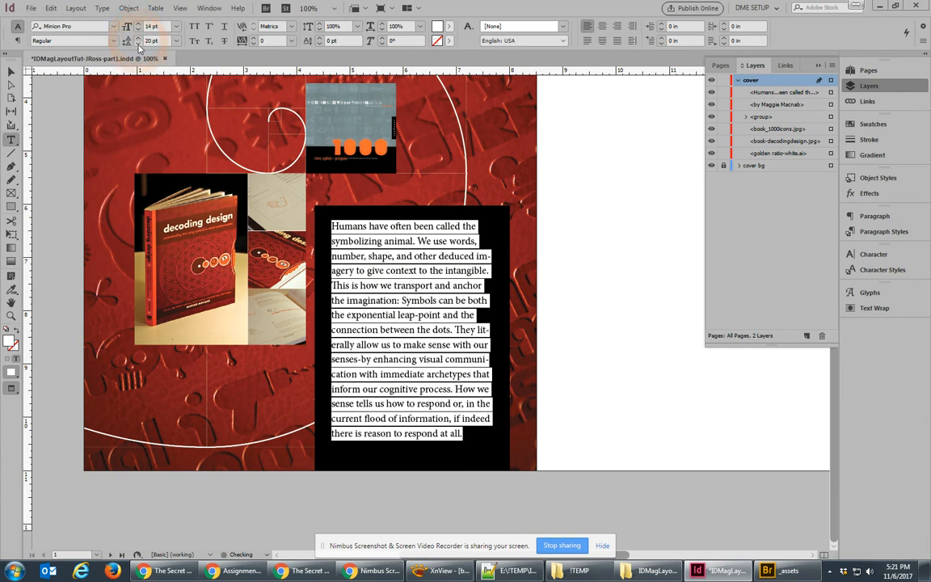
{"action": "left_click", "coordinate": [138, 45]}
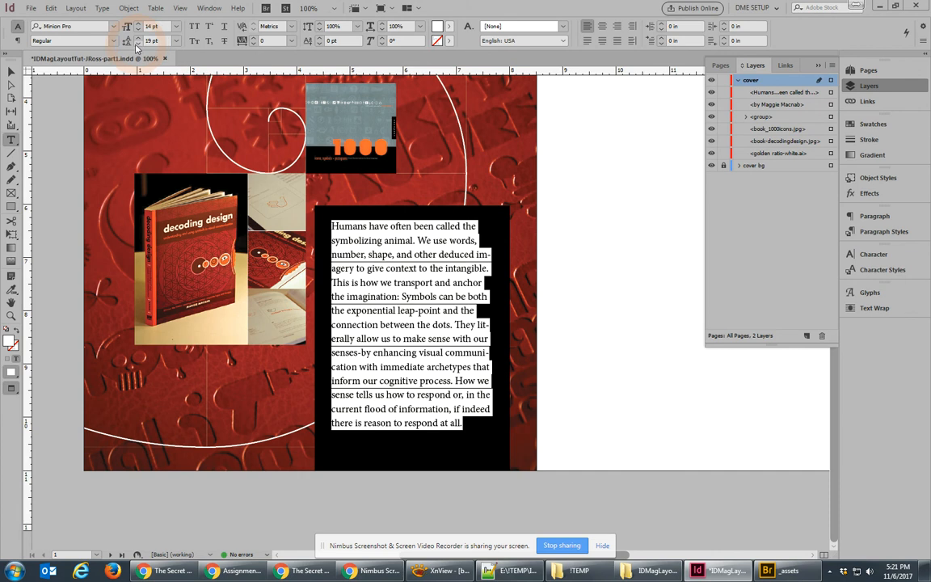
{"action": "left_click", "coordinate": [12, 71]}
{"action": "left_click", "coordinate": [59, 116]}
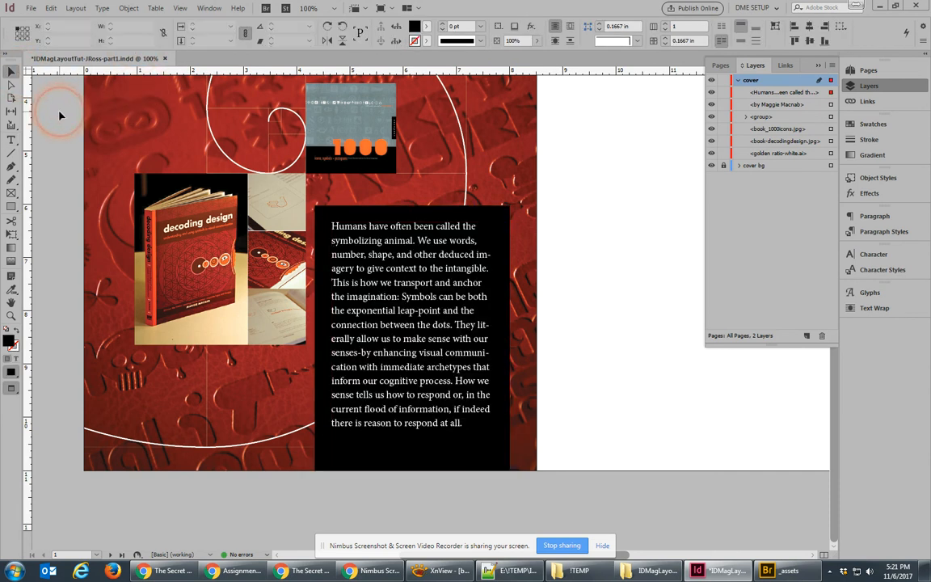
Extend the black text frame upward so its upper edge sits just below the small 1000 icons book image, keeping its lower edge in place.
{"action": "key", "text": "ctrl+minus"}
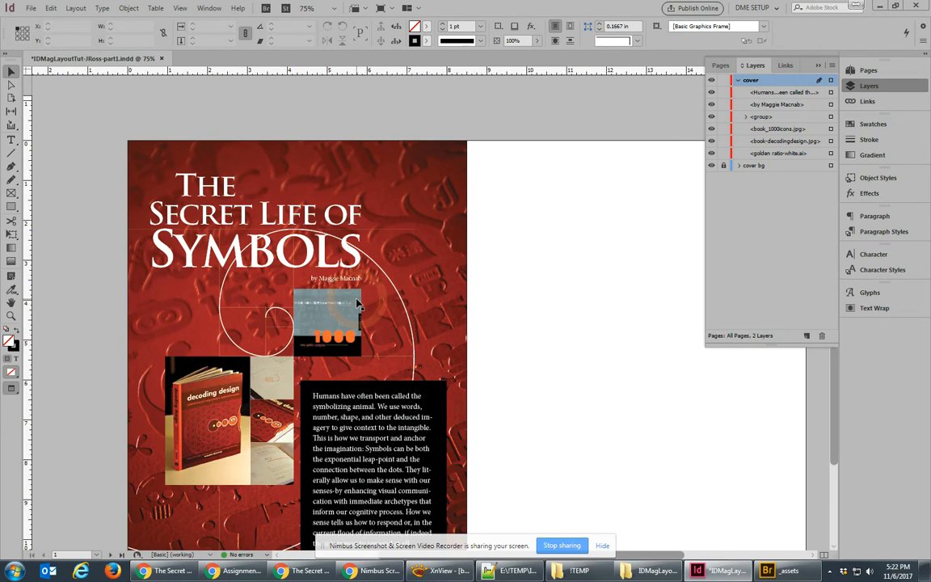
{"action": "left_click_drag", "start_coordinate": [358, 304], "coordinate": [402, 209]}
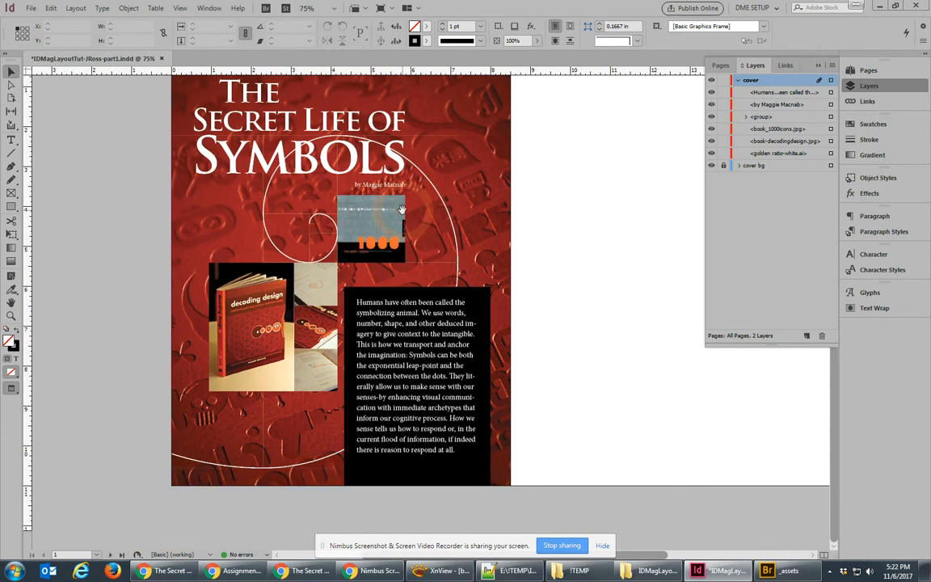
{"action": "left_click", "coordinate": [417, 289]}
{"action": "left_click_drag", "start_coordinate": [417, 286], "coordinate": [417, 270]}
{"action": "left_click", "coordinate": [131, 277]}
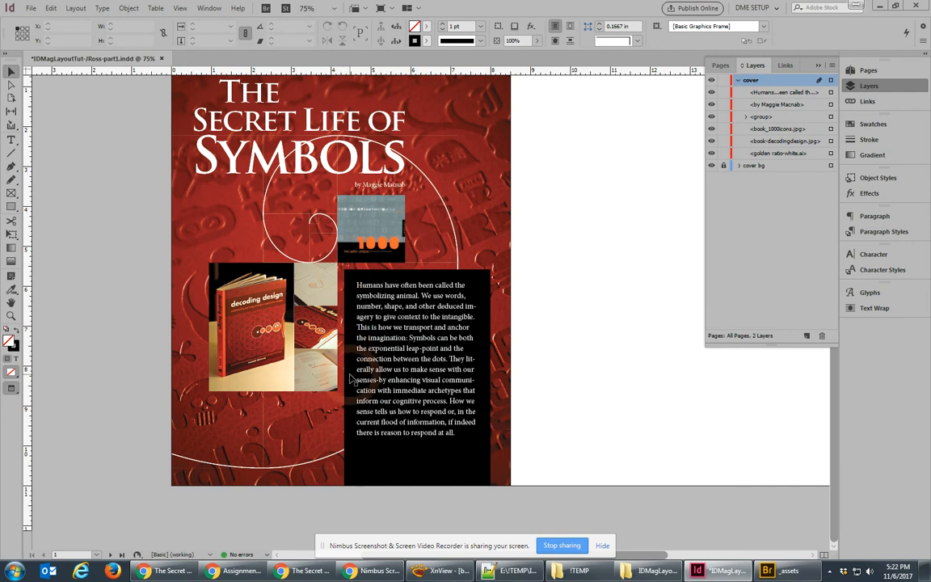
Save the document as a new InDesign file in the IDMagLayoutTuts folder, with the same base name ending in part2.
{"action": "left_click", "coordinate": [30, 8]}
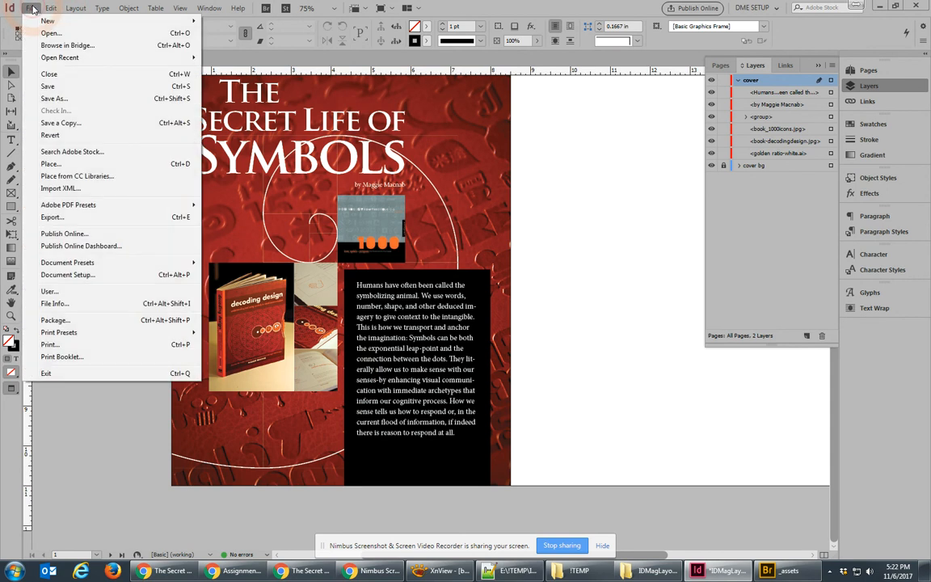
{"action": "left_click", "coordinate": [54, 98]}
{"action": "left_click", "coordinate": [551, 234]}
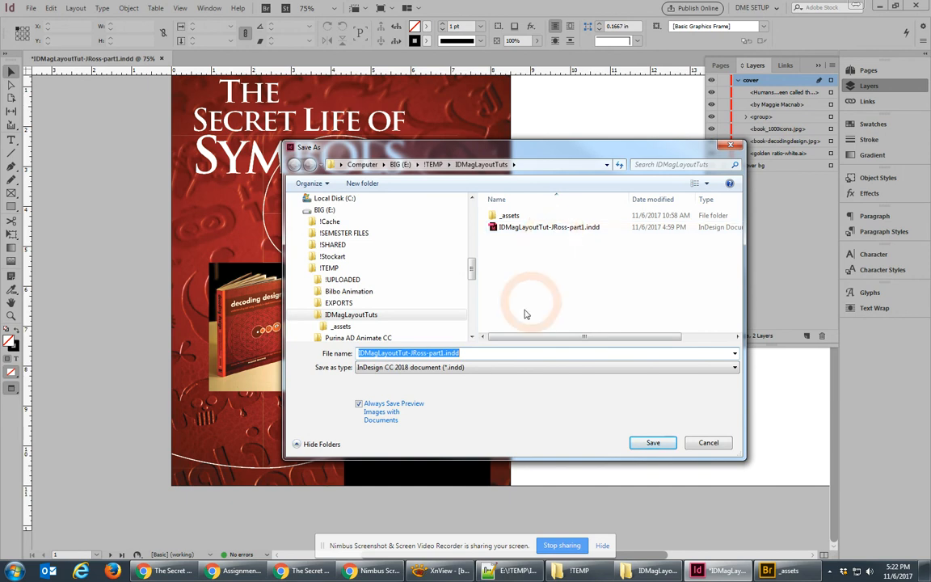
{"action": "left_click", "coordinate": [441, 353]}
{"action": "left_click_drag", "start_coordinate": [442, 354], "coordinate": [561, 405]}
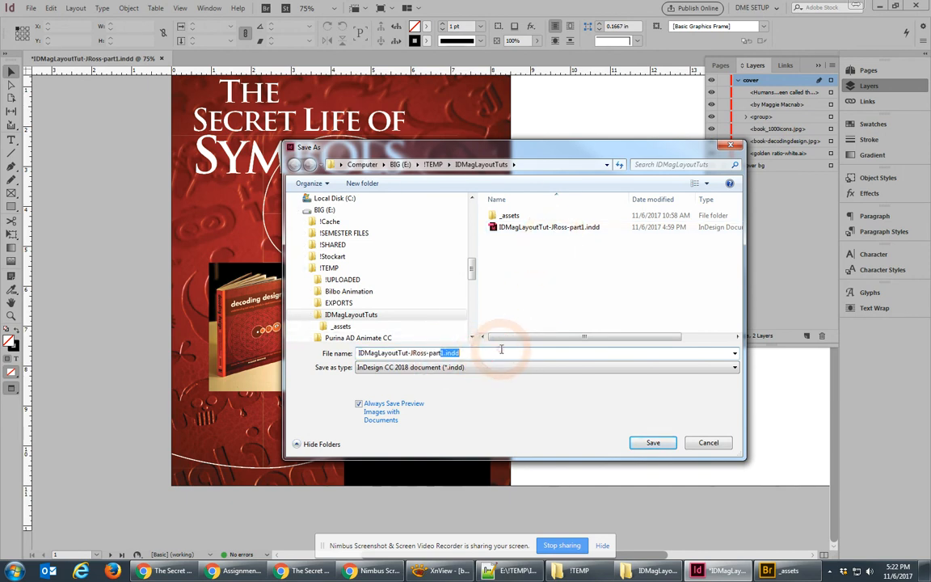
{"action": "type", "text": "2"}
{"action": "left_click", "coordinate": [659, 443]}
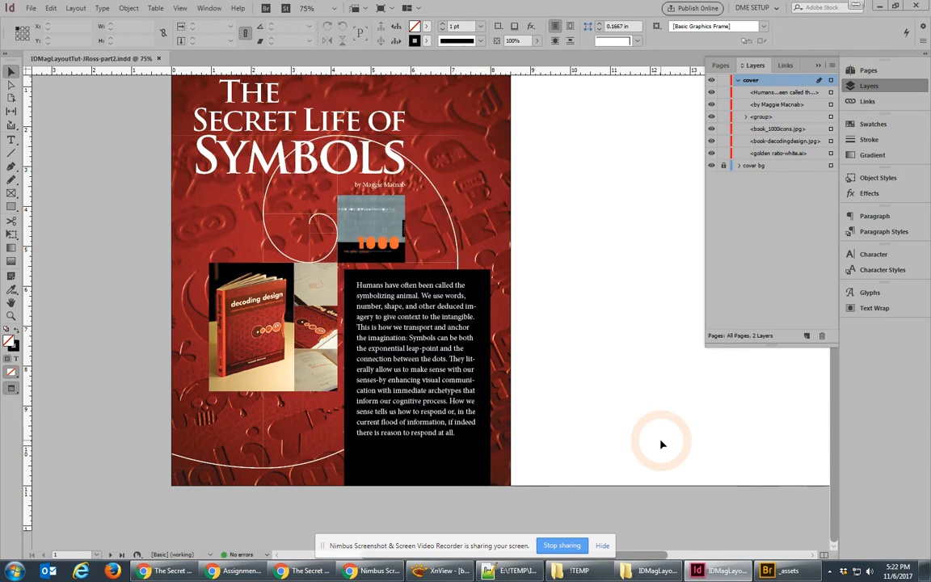